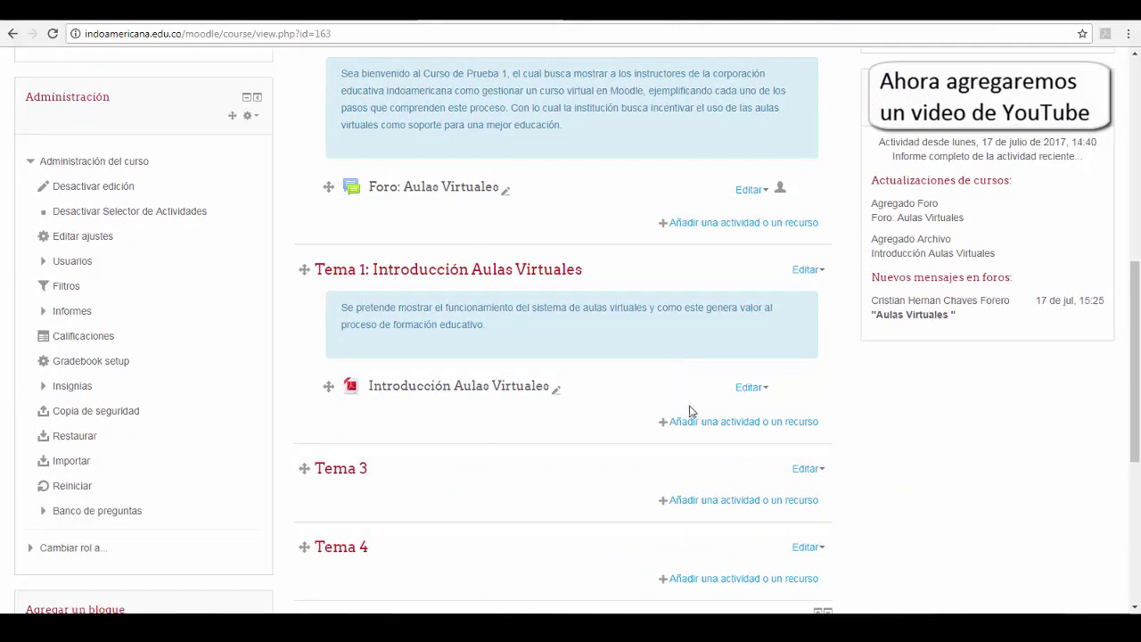
- Add a URL resource to the Tema 1: Introducción Aulas Virtuales section and name it Aula Virtual
left_click(710, 426)
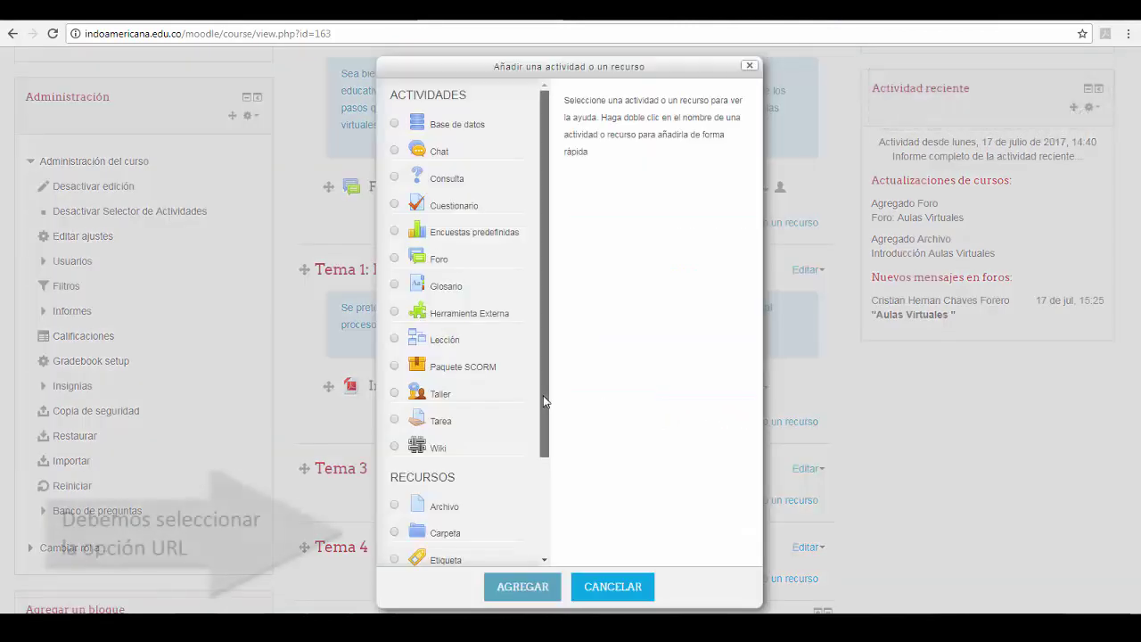
left_click_drag(543, 395, 535, 529)
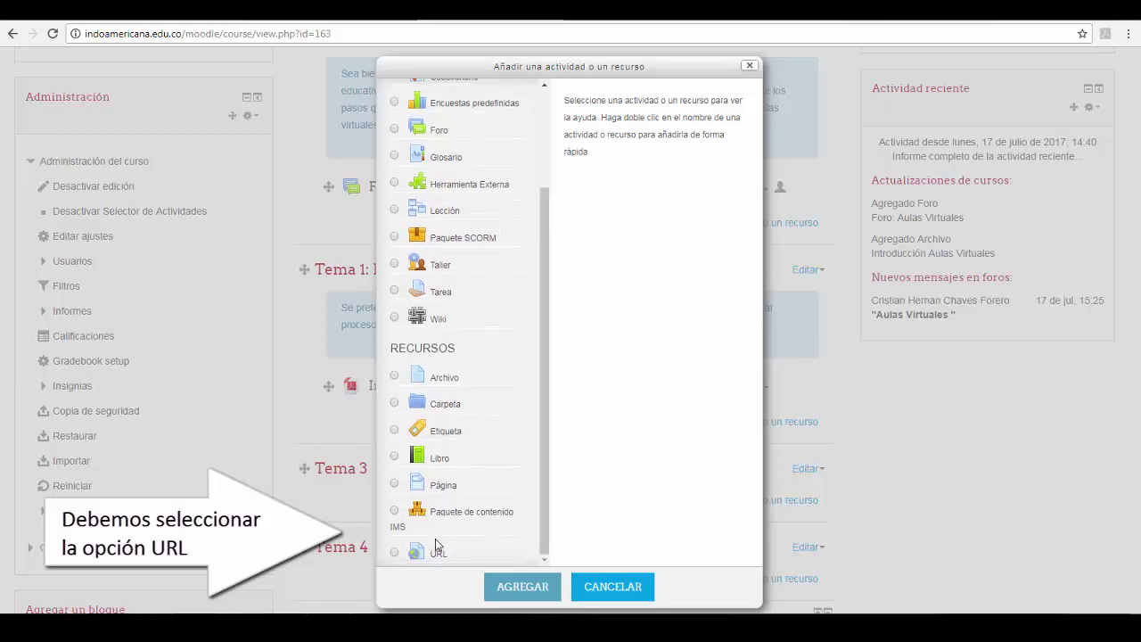
left_click(394, 553)
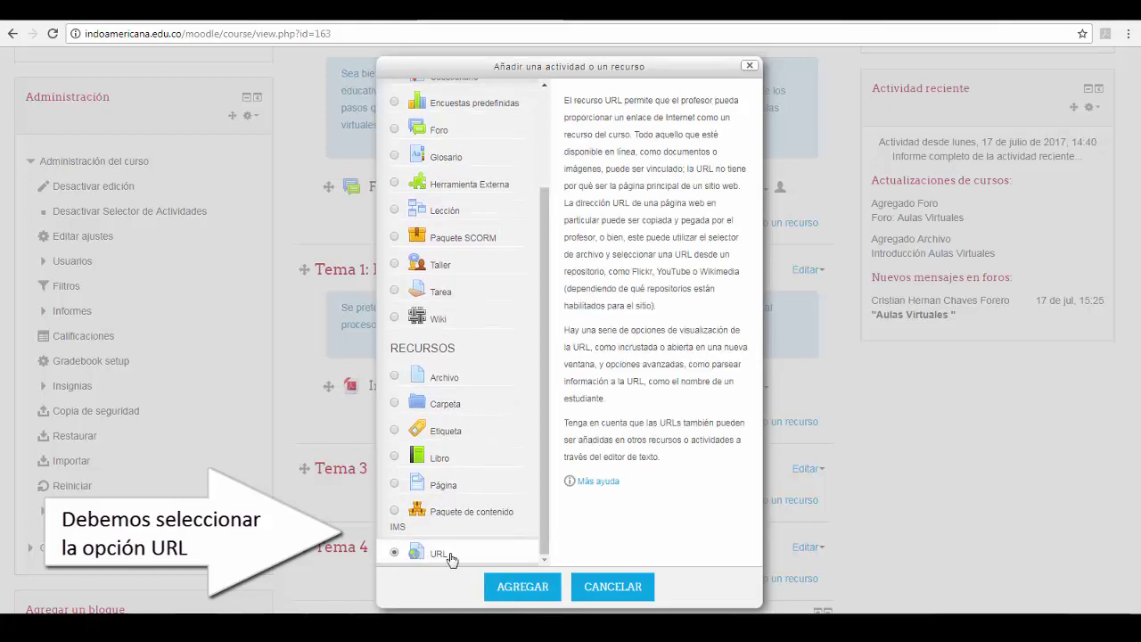
left_click(519, 589)
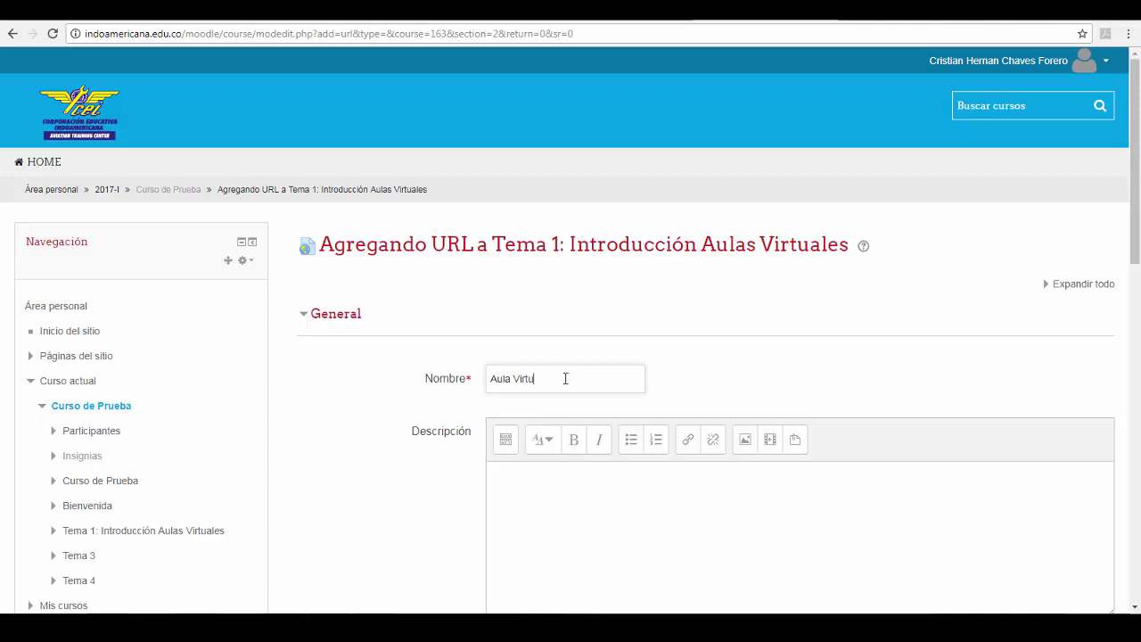
scroll(566, 378, "down", 5)
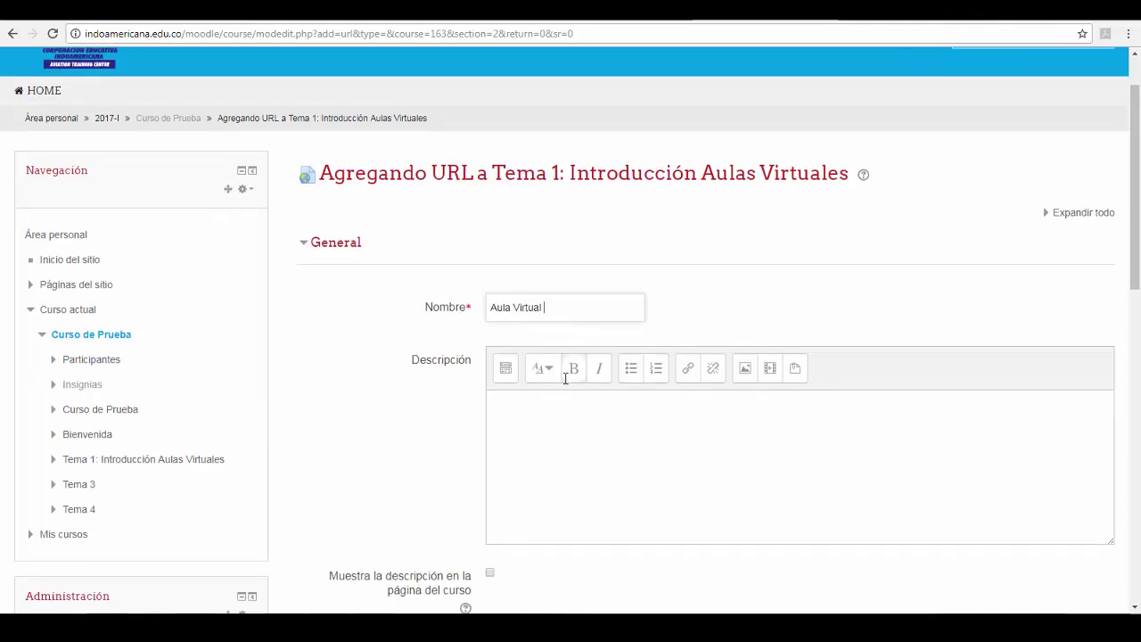
- Copy the web address of the YouTube video Acceso Aula Virtual CEI and paste it as the resource's external URL
scroll(565, 385, "down", 1)
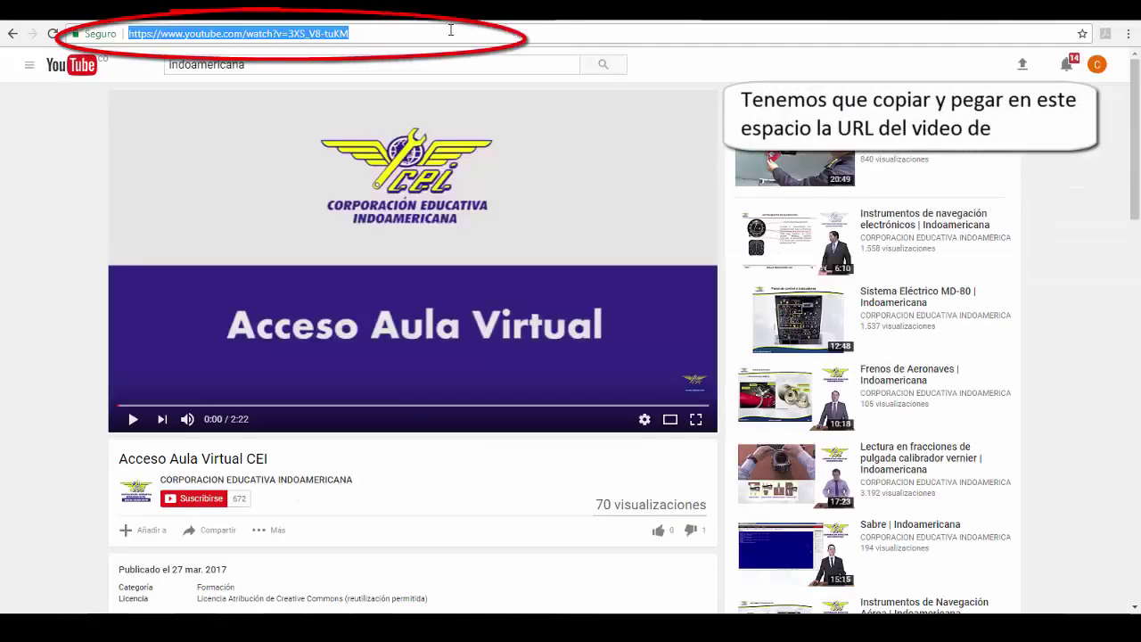
left_click_drag(349, 33, 108, 24)
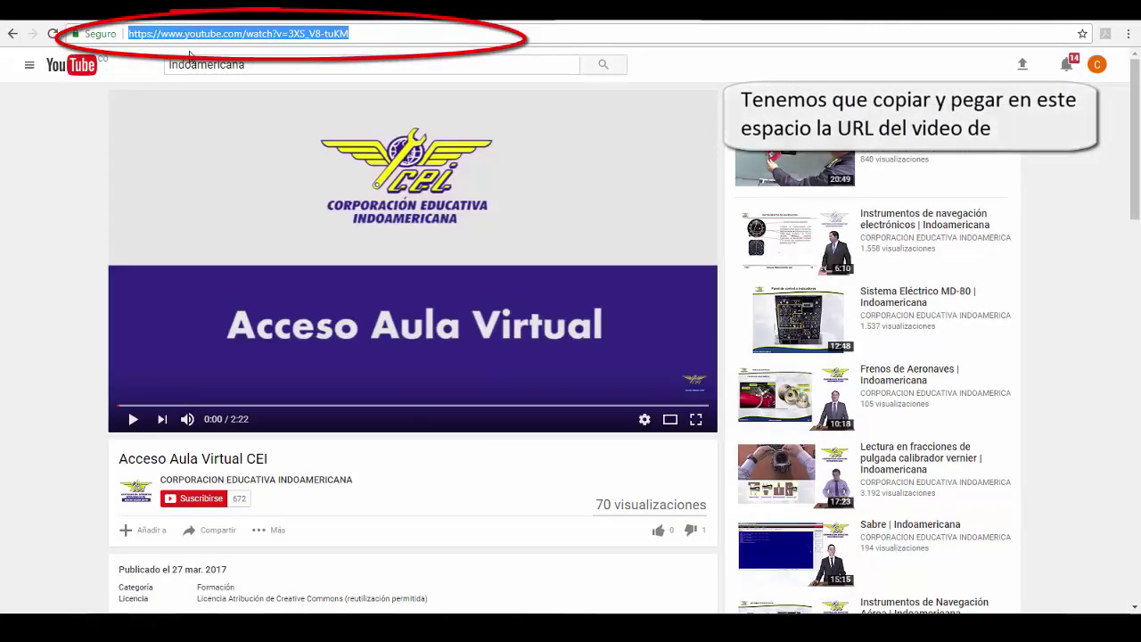
right_click(317, 40)
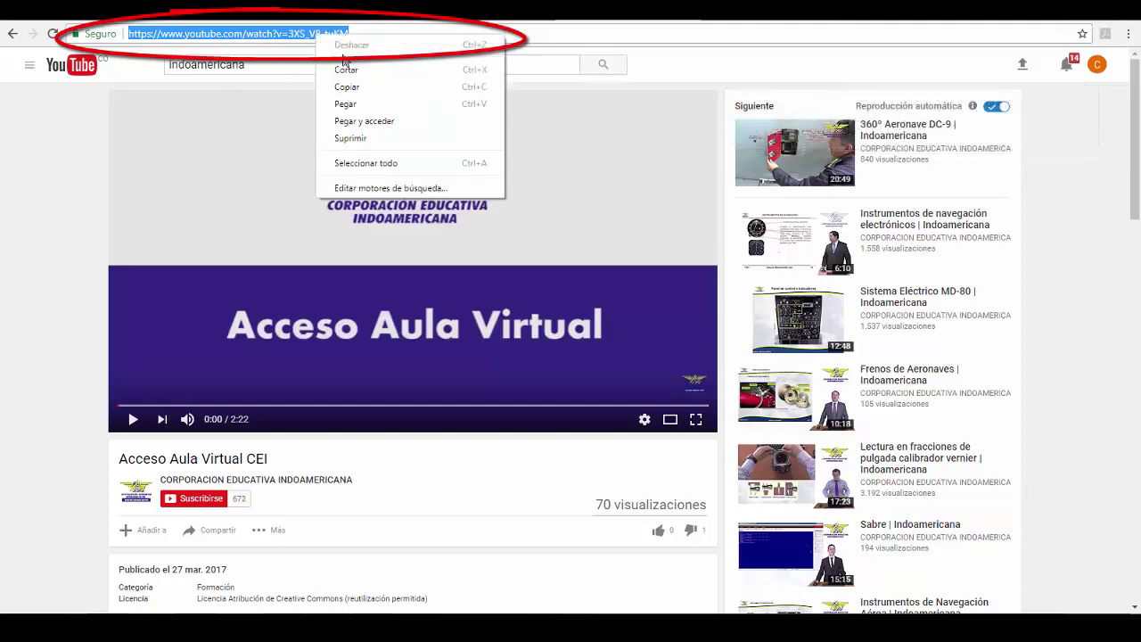
left_click(361, 86)
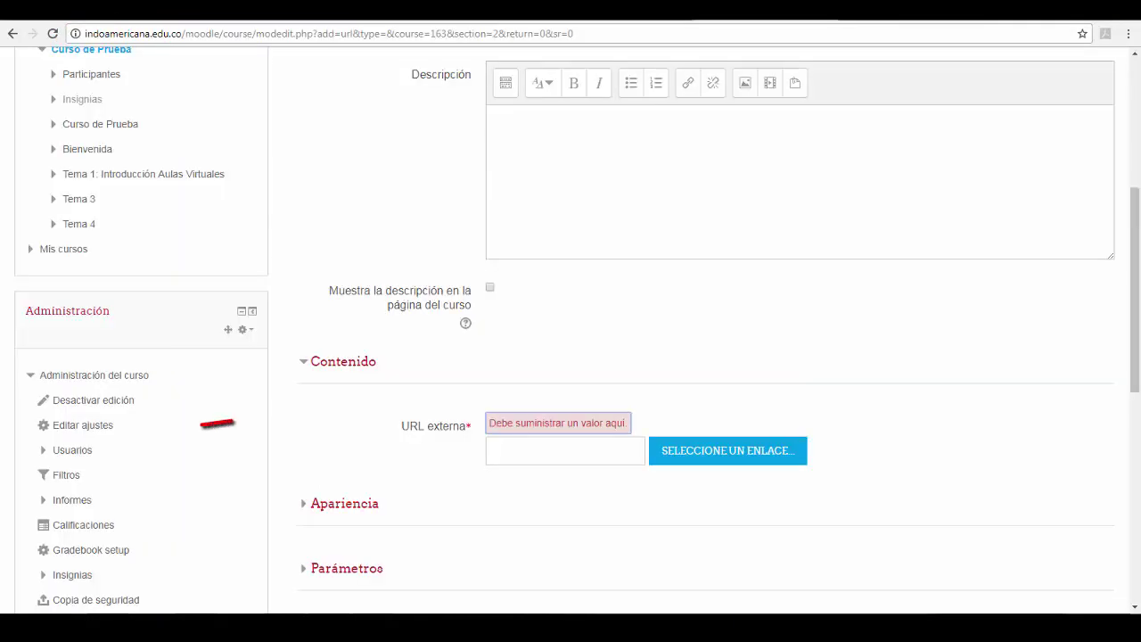
left_click(551, 452)
right_click(551, 452)
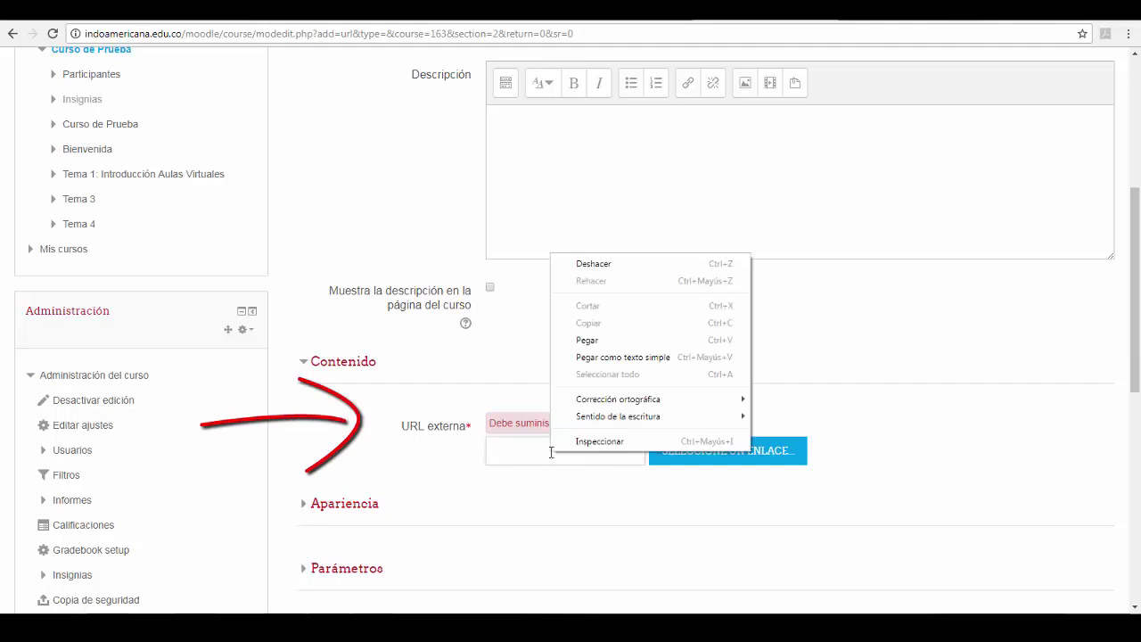
left_click(585, 340)
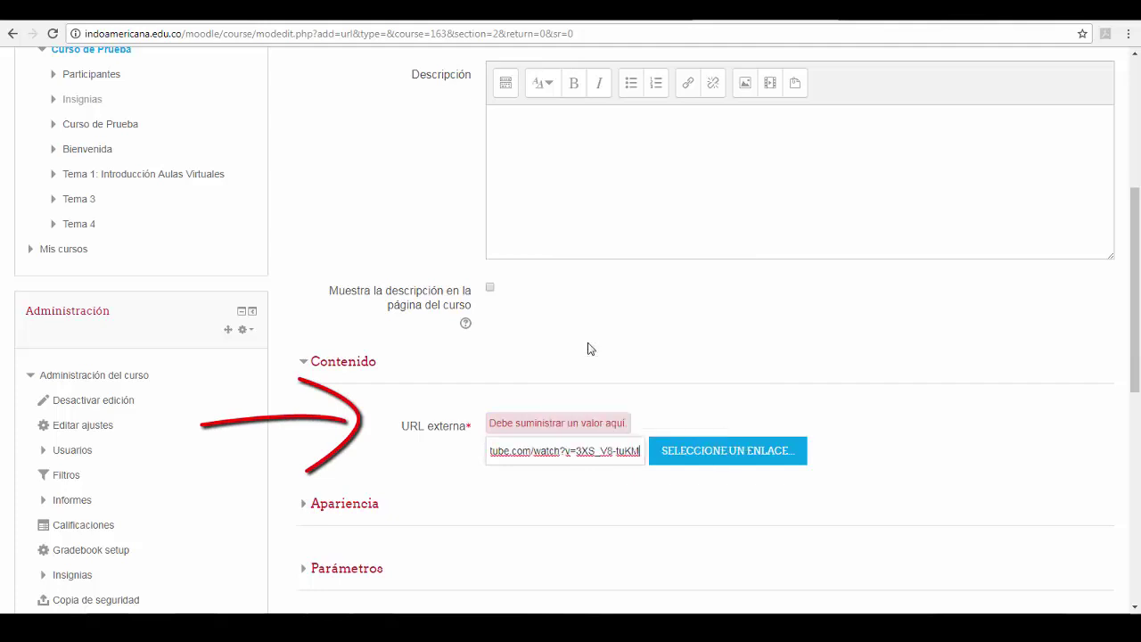
- Set the URL resource's appearance to display as Incrustar, then save the changes and show the resource
scroll(588, 349, "down", 2)
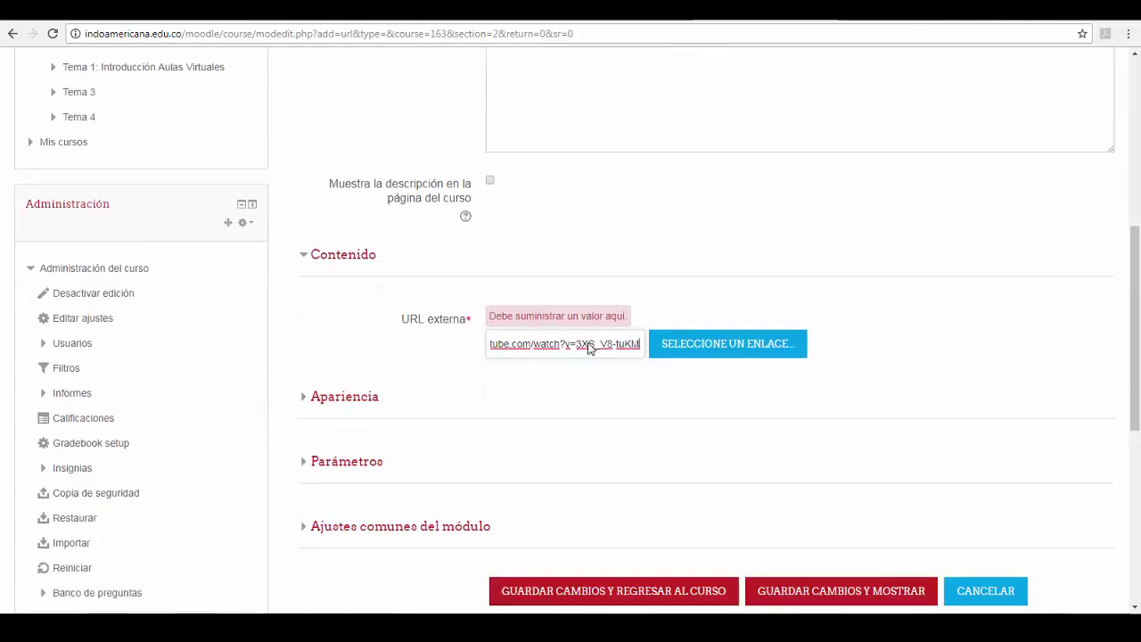
left_click(373, 366)
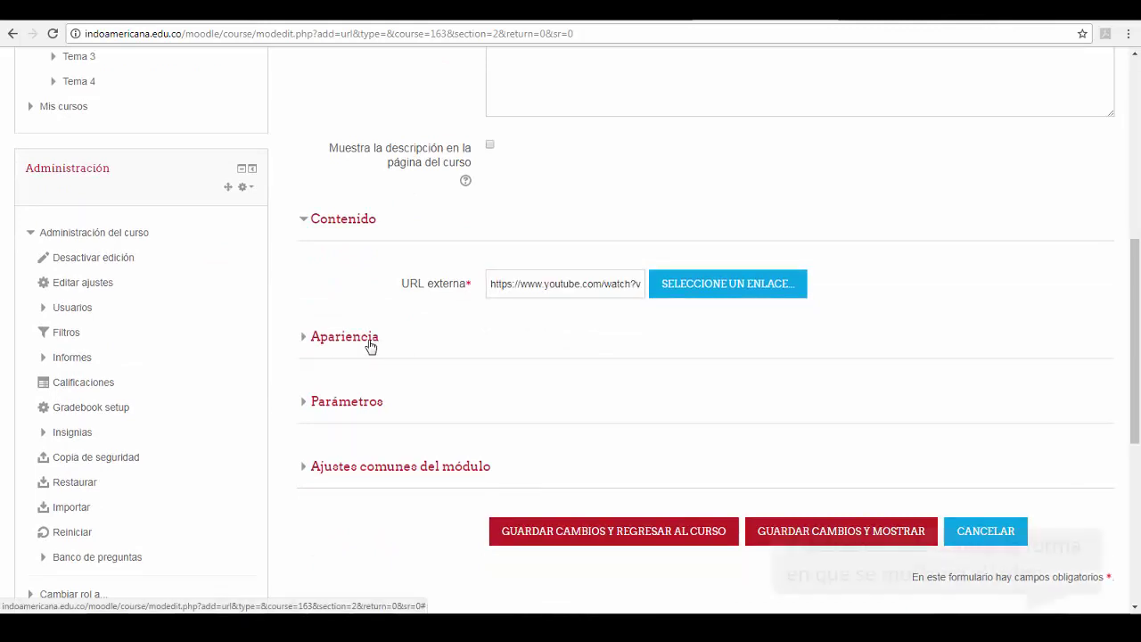
left_click(371, 344)
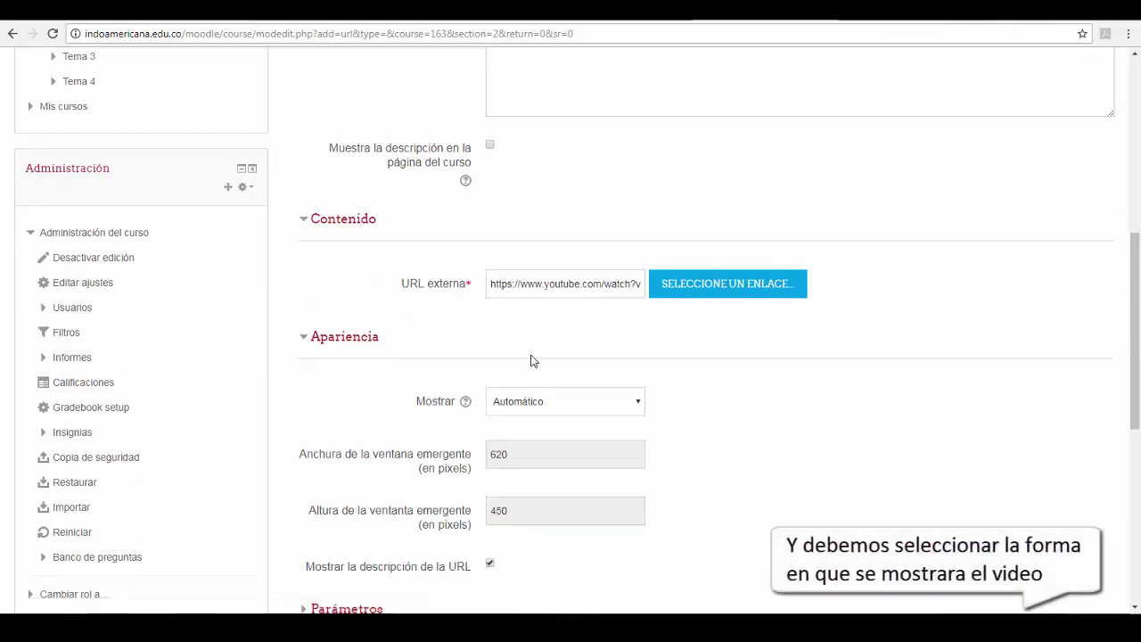
scroll(531, 360, "down", 1)
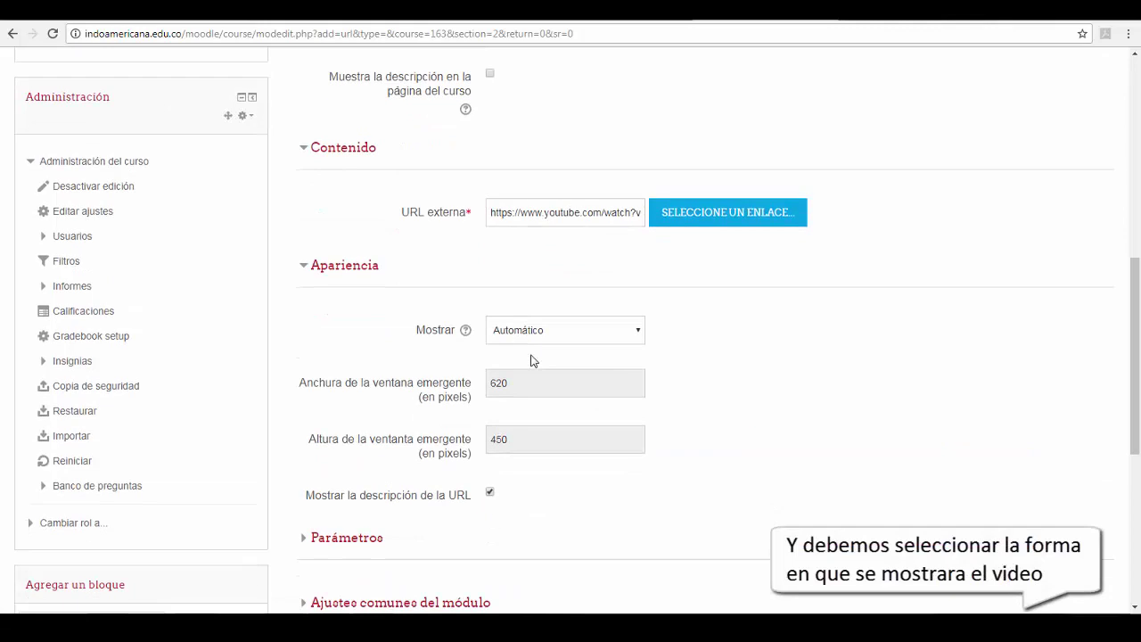
left_click(638, 332)
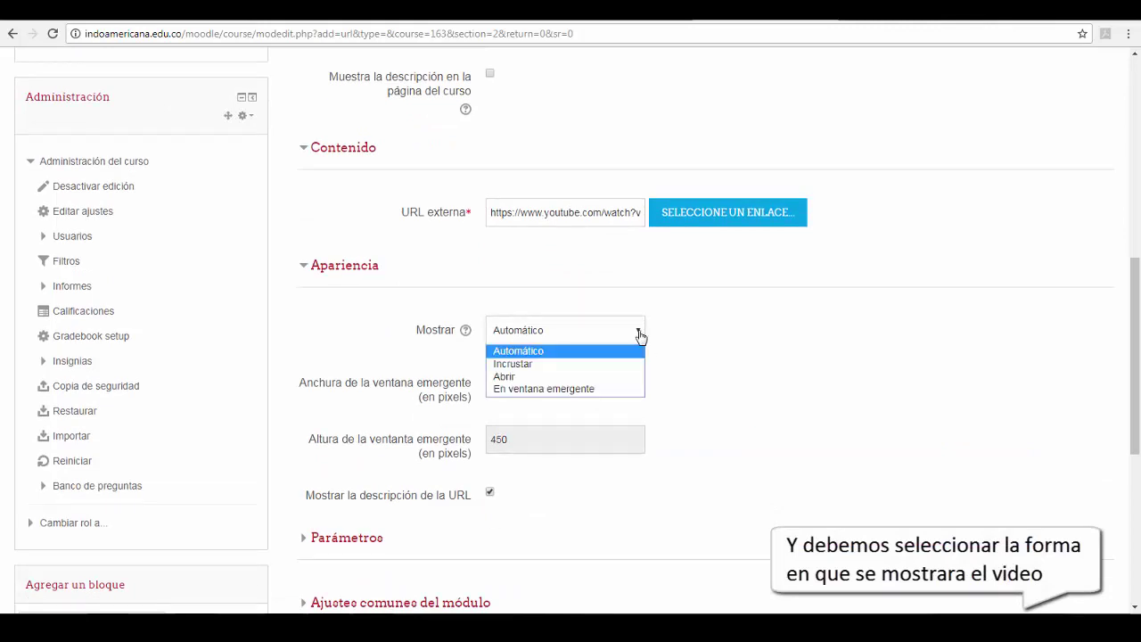
left_click(574, 368)
scroll(698, 433, "down", 3)
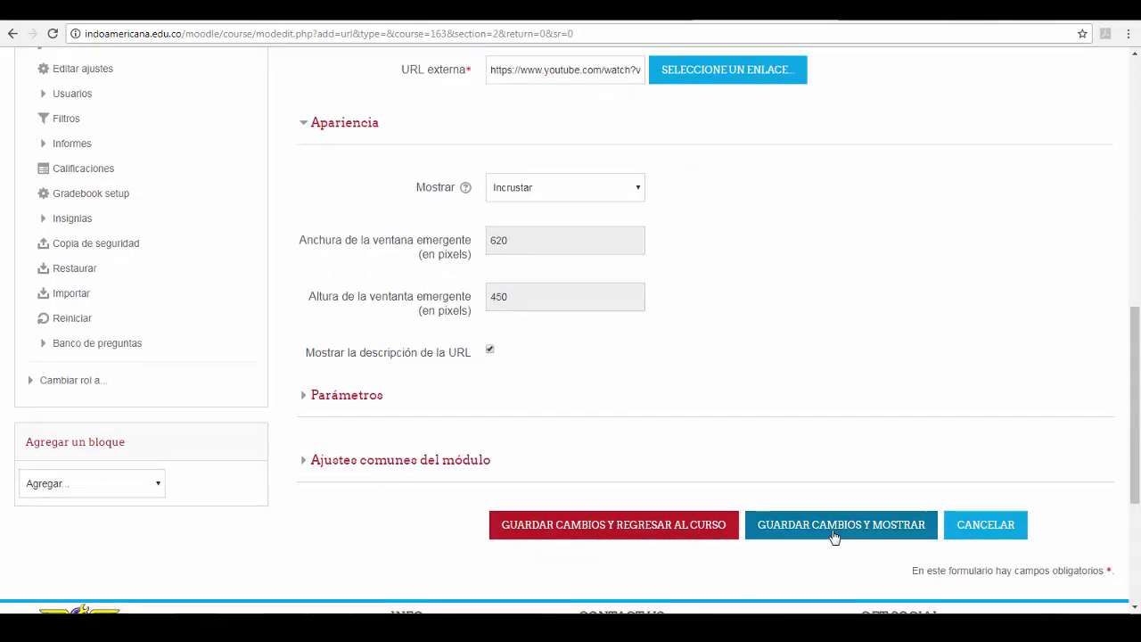
left_click(835, 531)
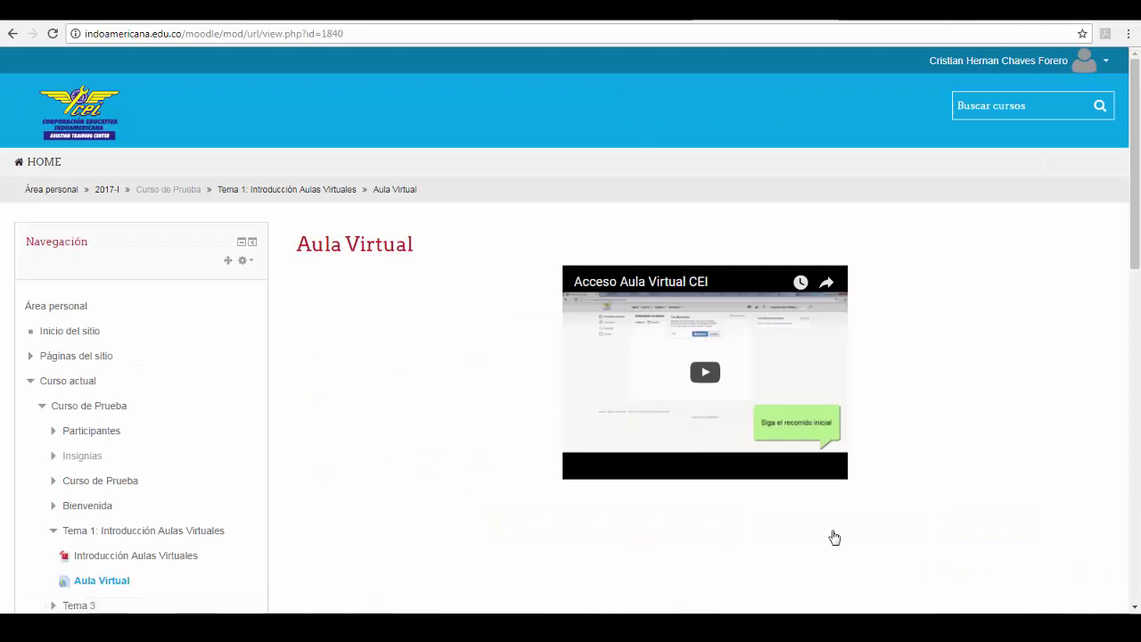
- Play the embedded Acceso Aula Virtual CEI video for a few seconds and pause it
scroll(834, 538, "down", 1)
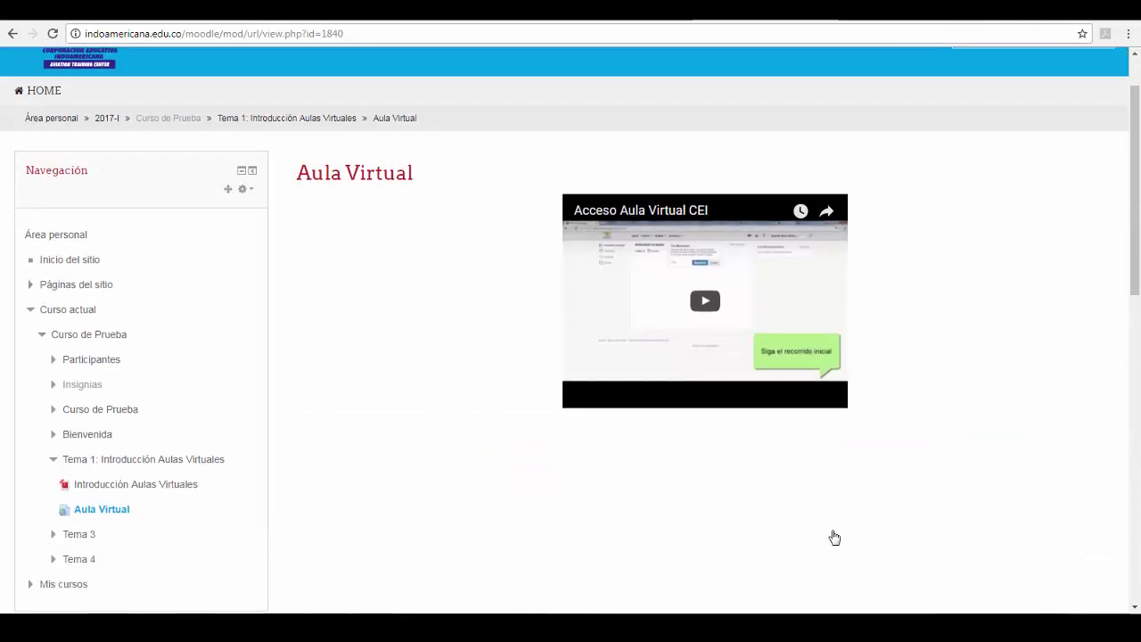
left_click(704, 303)
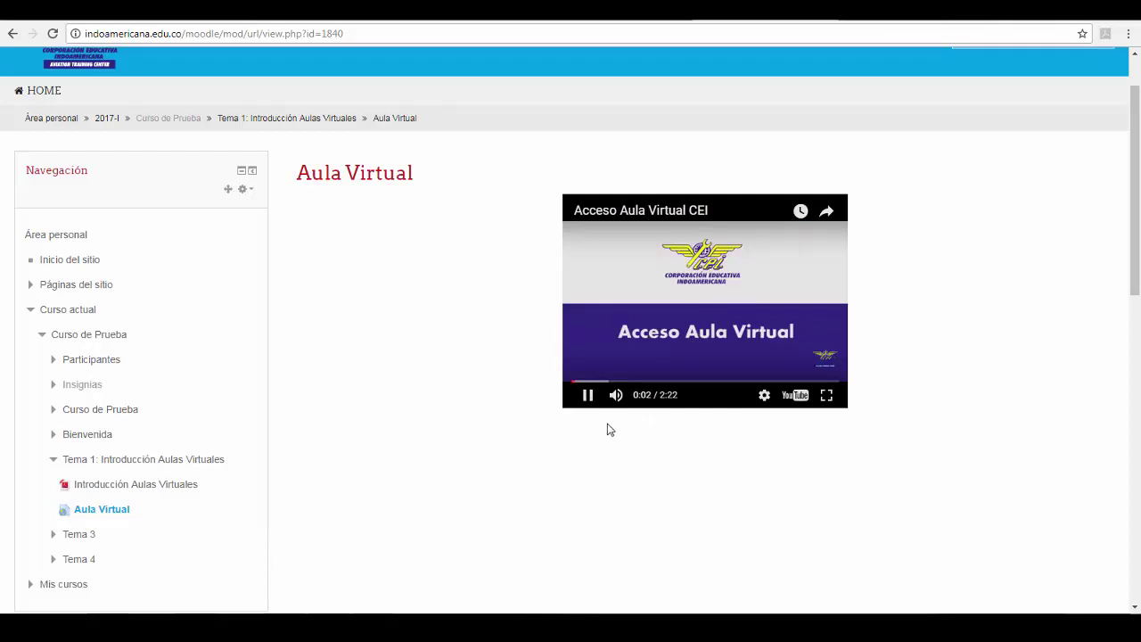
left_click(588, 397)
- Return to Curso de Prueba and replace the default name of the Tema 3 section with Tema 2: Plataforma Moodle
left_click(167, 122)
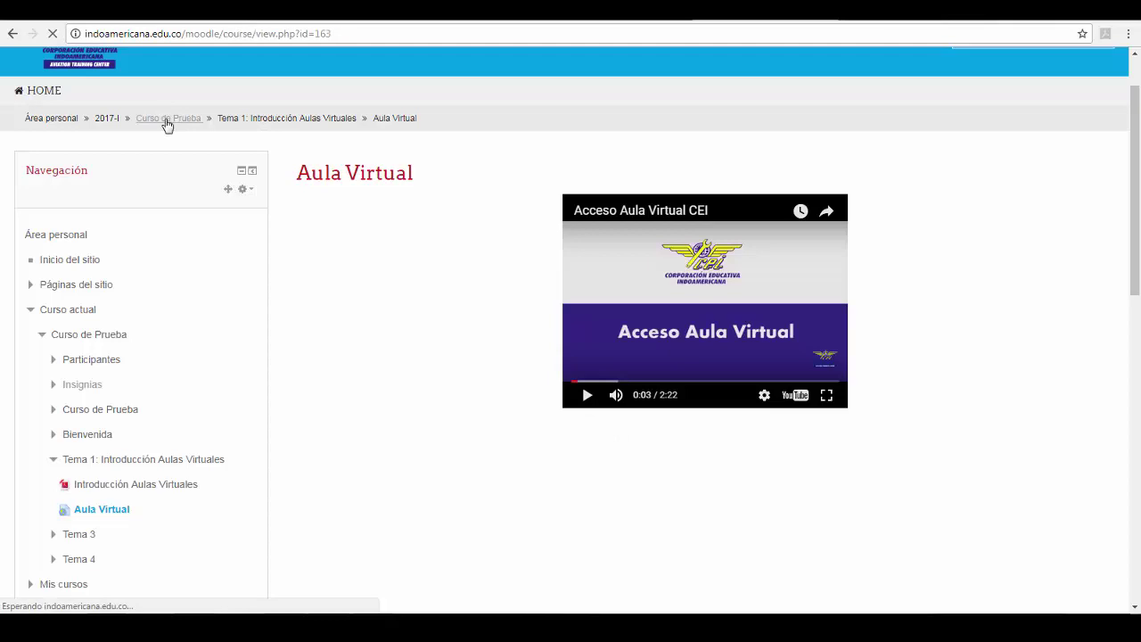
scroll(366, 263, "down", 4)
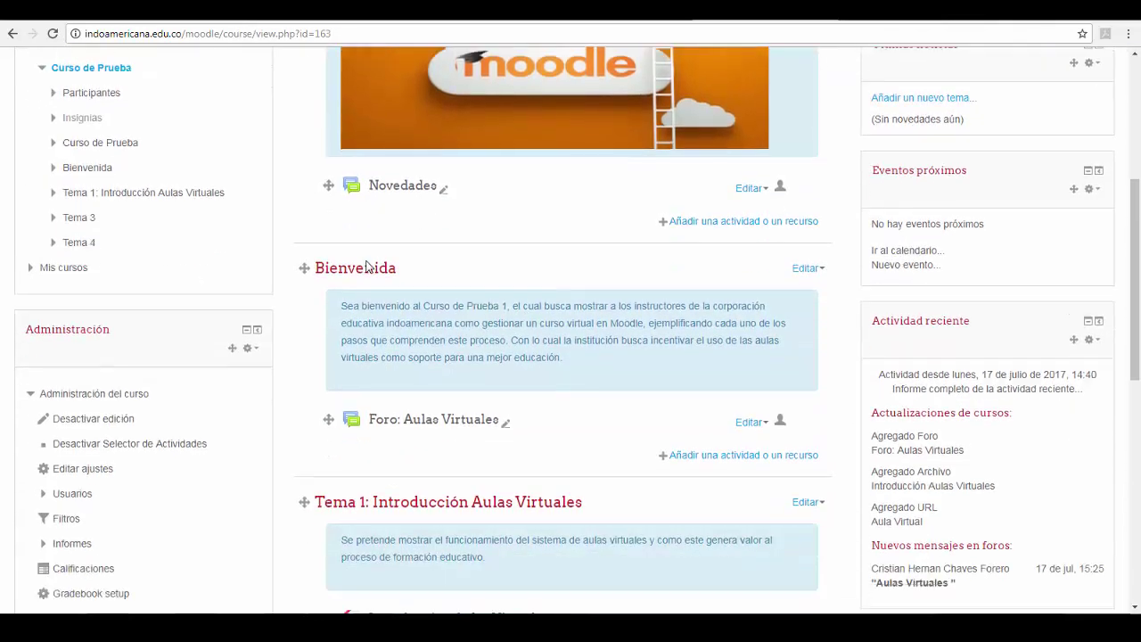
scroll(367, 264, "down", 1)
scroll(367, 266, "down", 1)
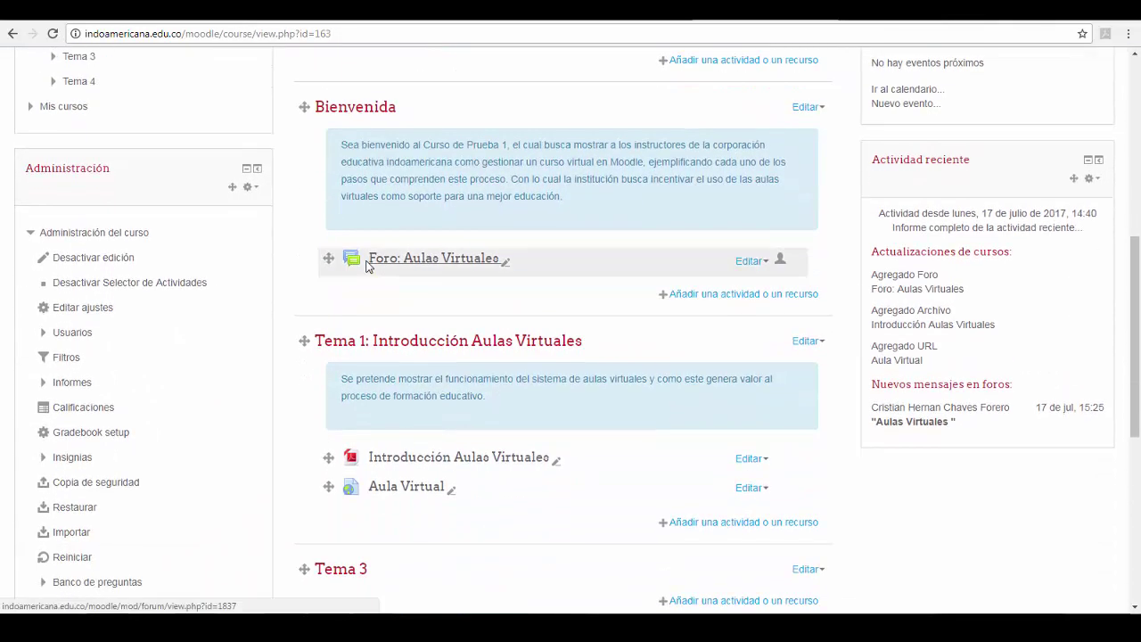
scroll(366, 266, "down", 2)
scroll(366, 265, "down", 1)
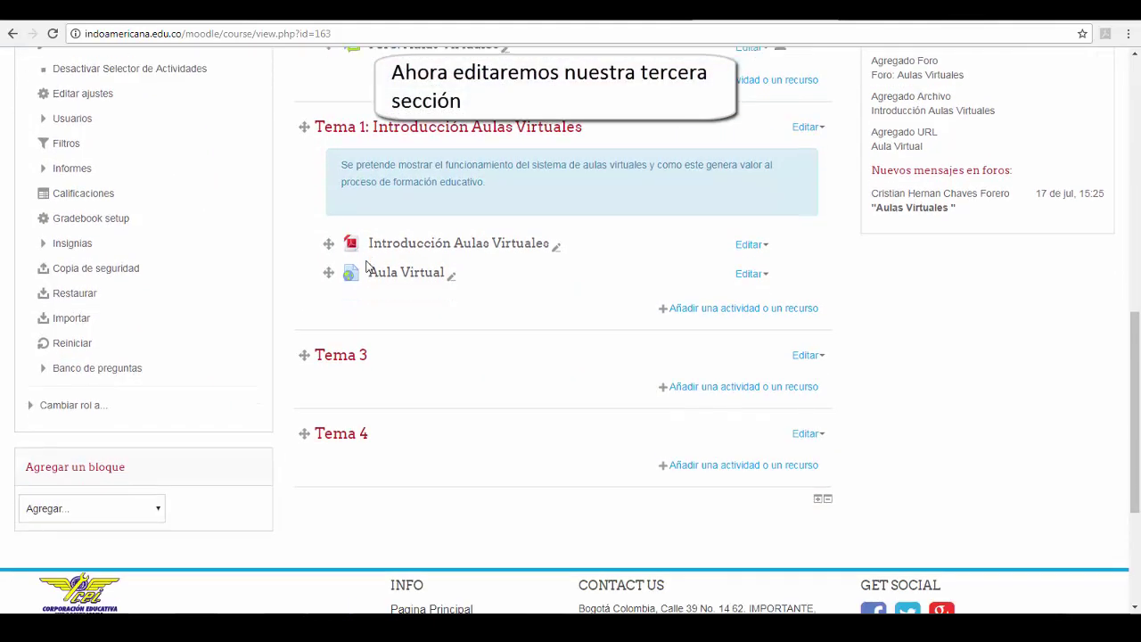
left_click(821, 358)
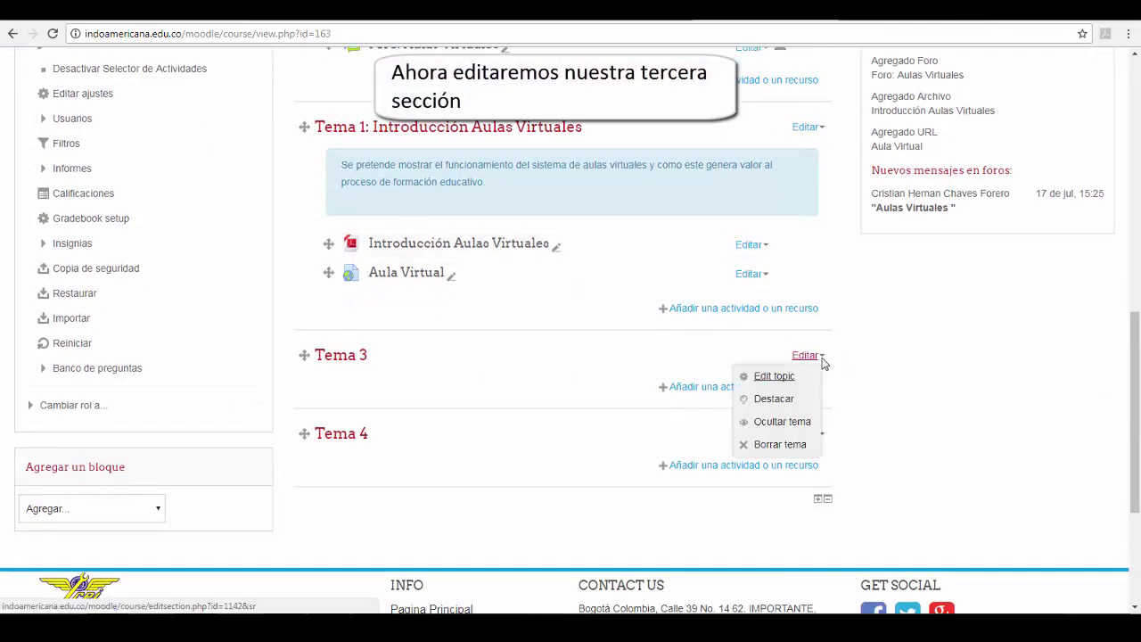
left_click(773, 376)
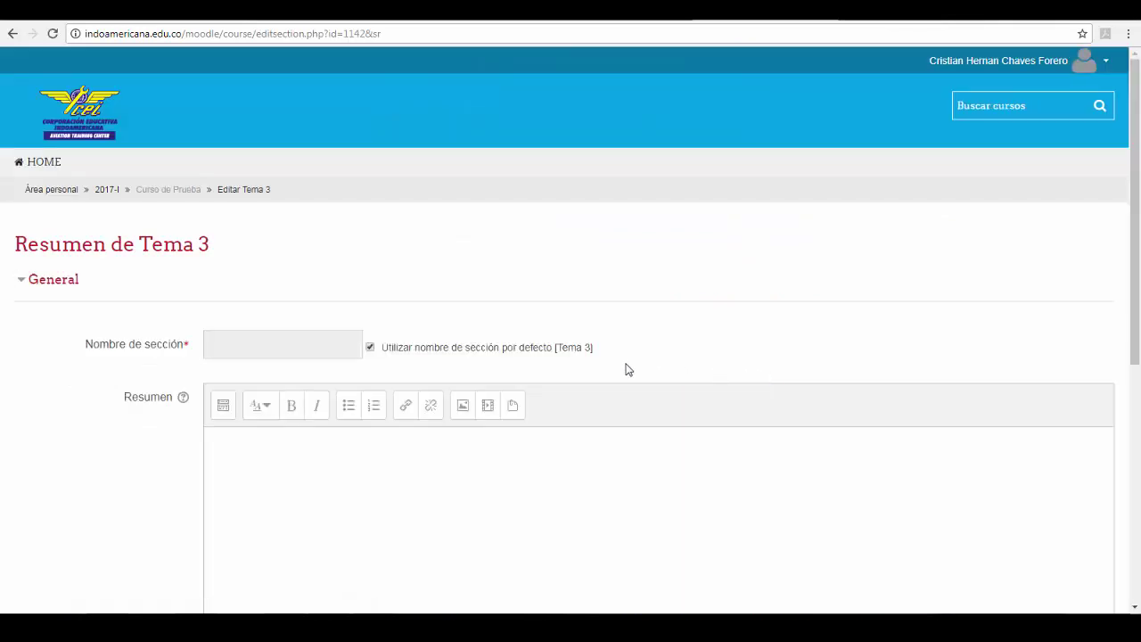
left_click(370, 349)
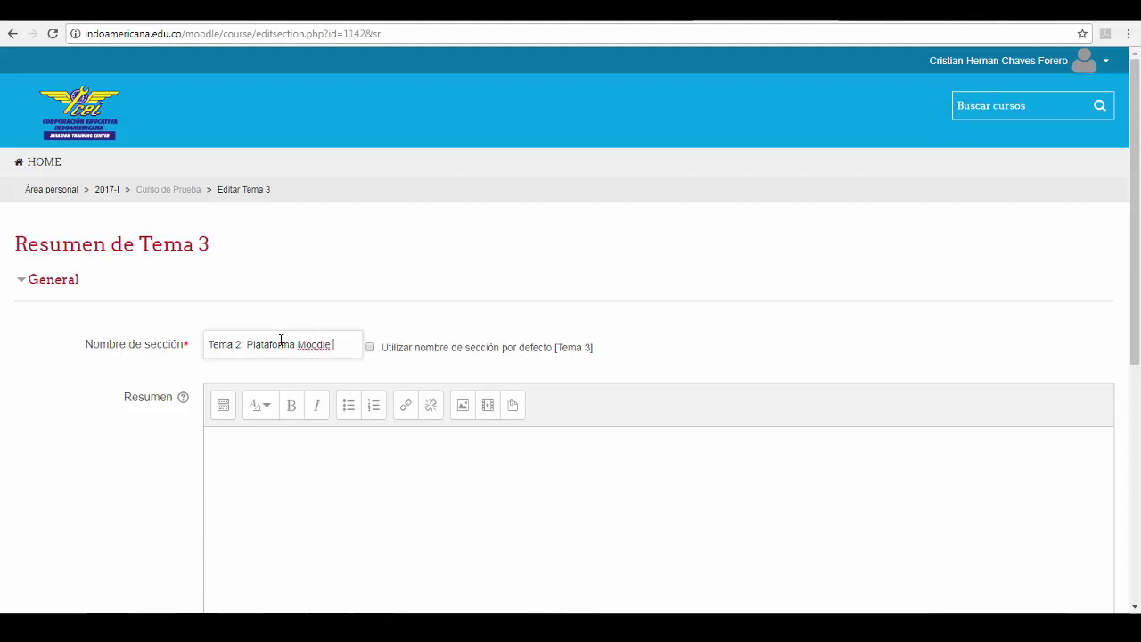
- Save the section summary "Comprender que es Moodle, sus características y funcionamiento, con lo cual evidenciar los beneficios que ofrece al docente al momento de impartir un curso."
scroll(276, 353, "down", 2)
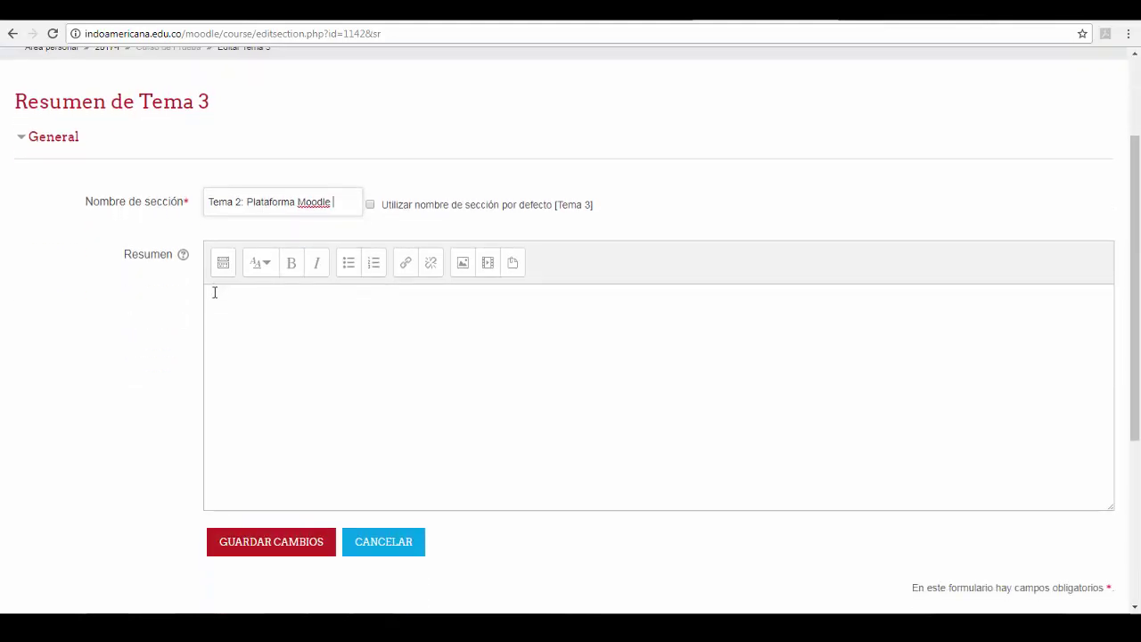
left_click(214, 299)
type("Comprender que es Moodle, sus características y funcionamiento, con lo cual evidenciar los beneficios que ofrece al docente al momento de impartir un curso.")
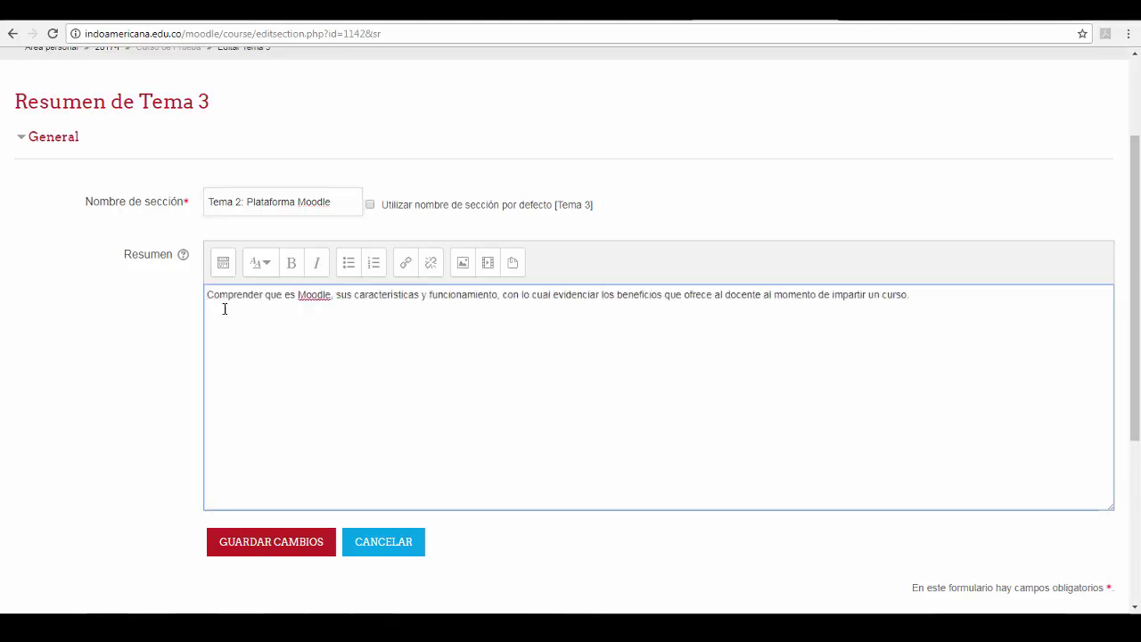
scroll(247, 360, "down", 2)
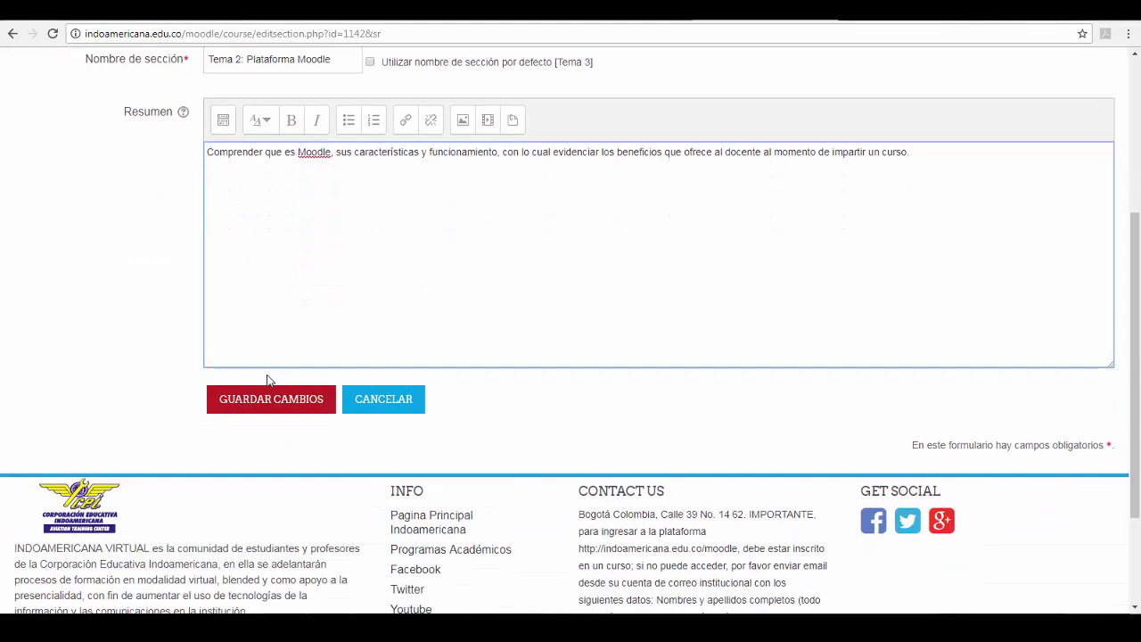
left_click(295, 407)
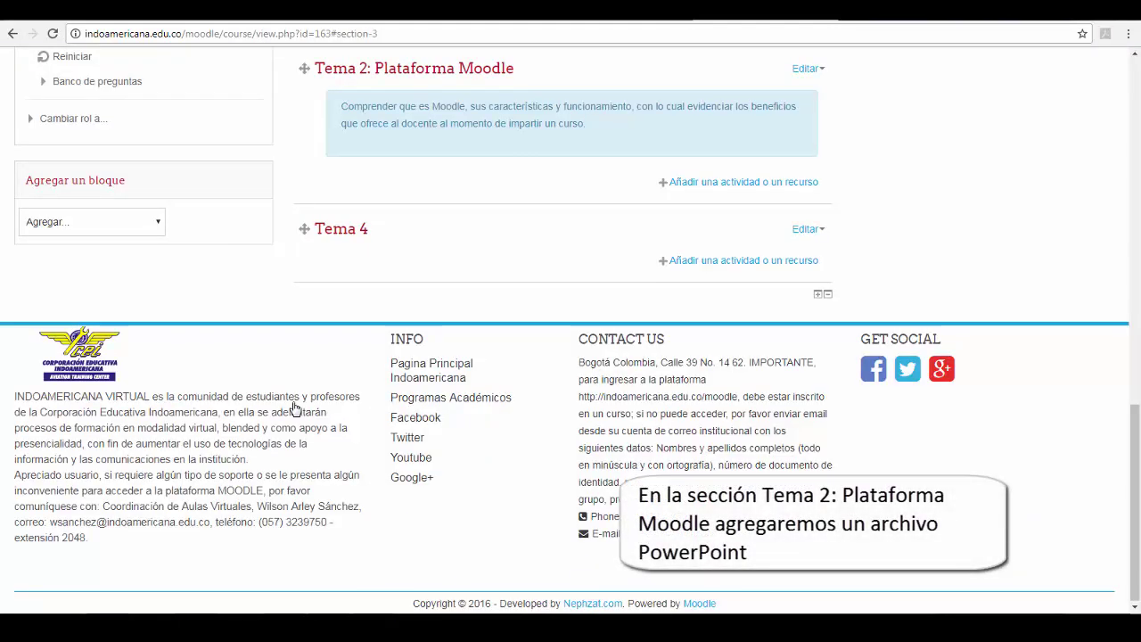
- Add an Archivo resource to the Tema 2: Plataforma Moodle section
scroll(295, 407, "up", 2)
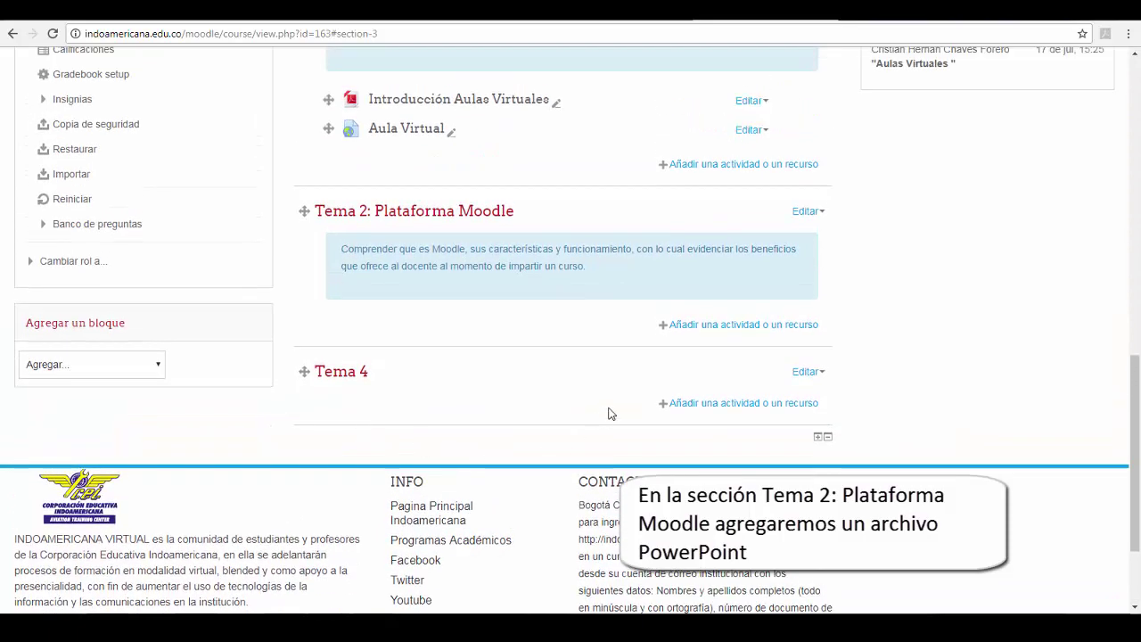
left_click(716, 327)
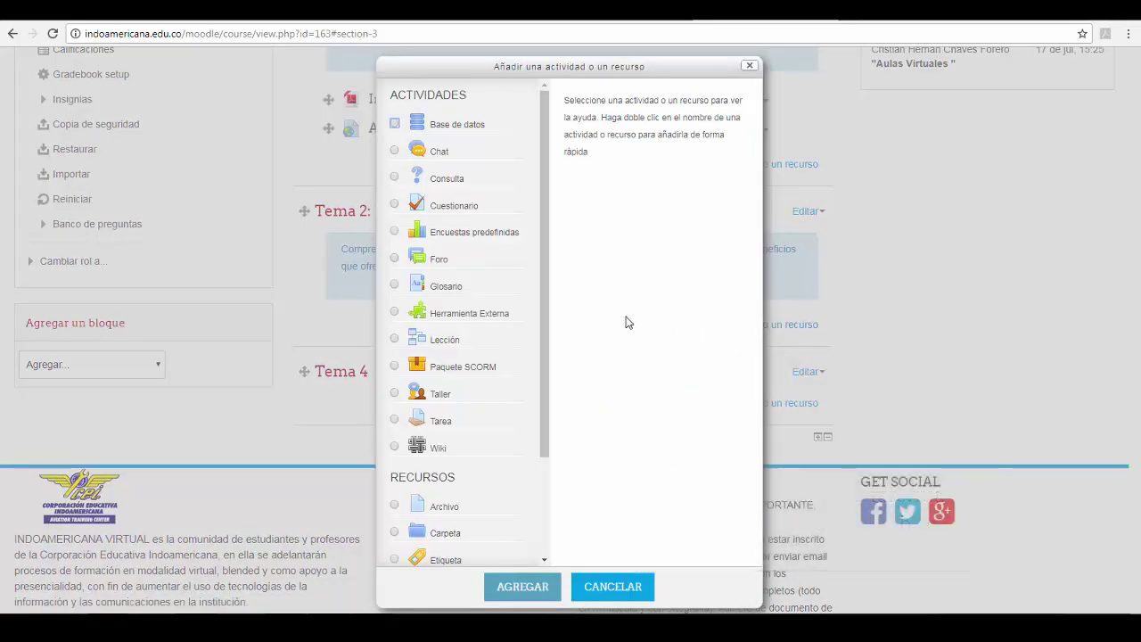
left_click_drag(544, 369, 571, 418)
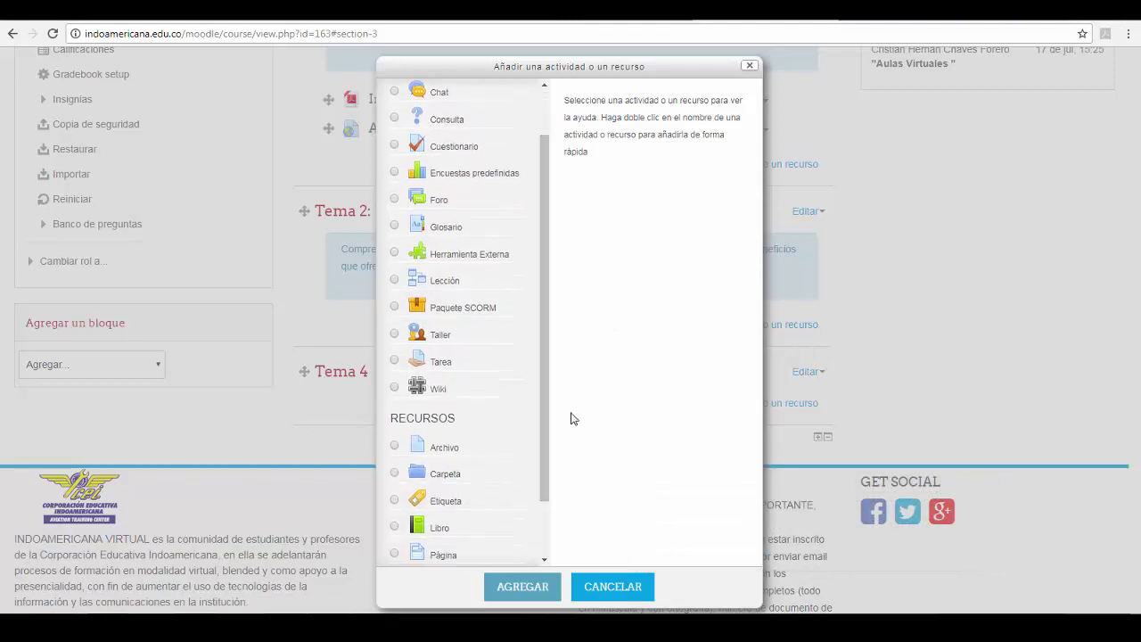
left_click(395, 448)
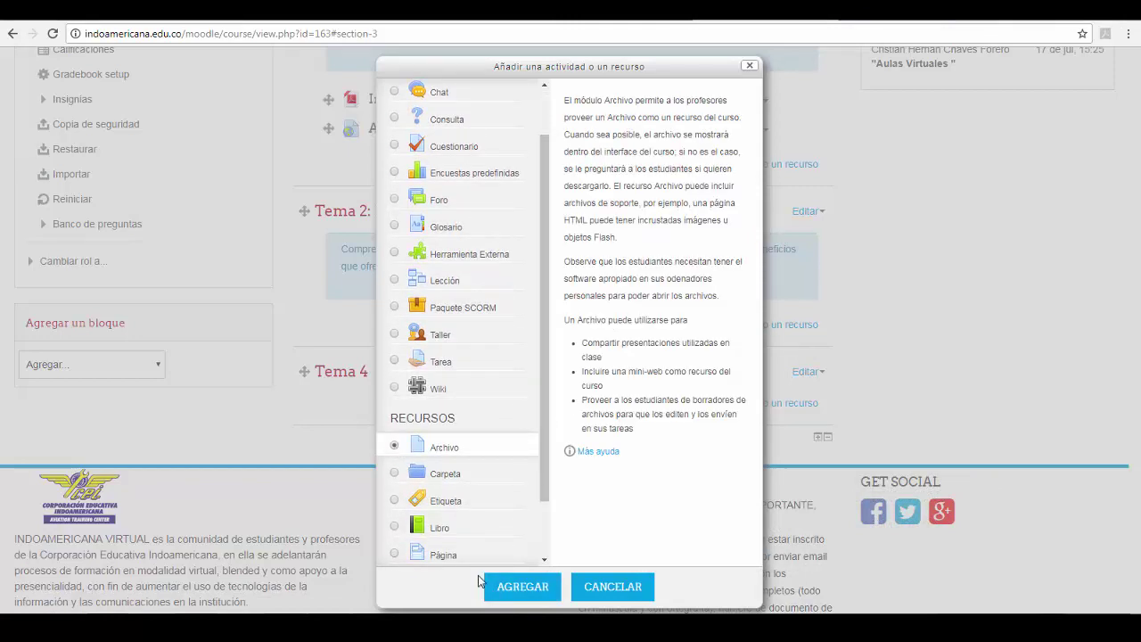
left_click(522, 589)
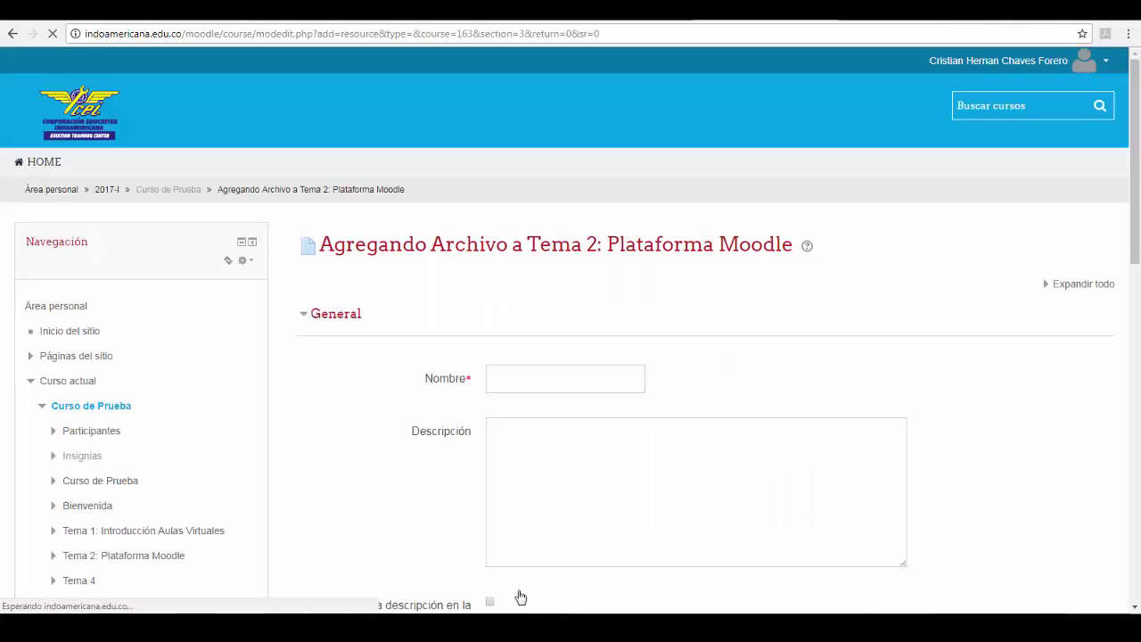
- Name the new file resource ¿Que es Moodle?
left_click(511, 369)
type("¿Que es")
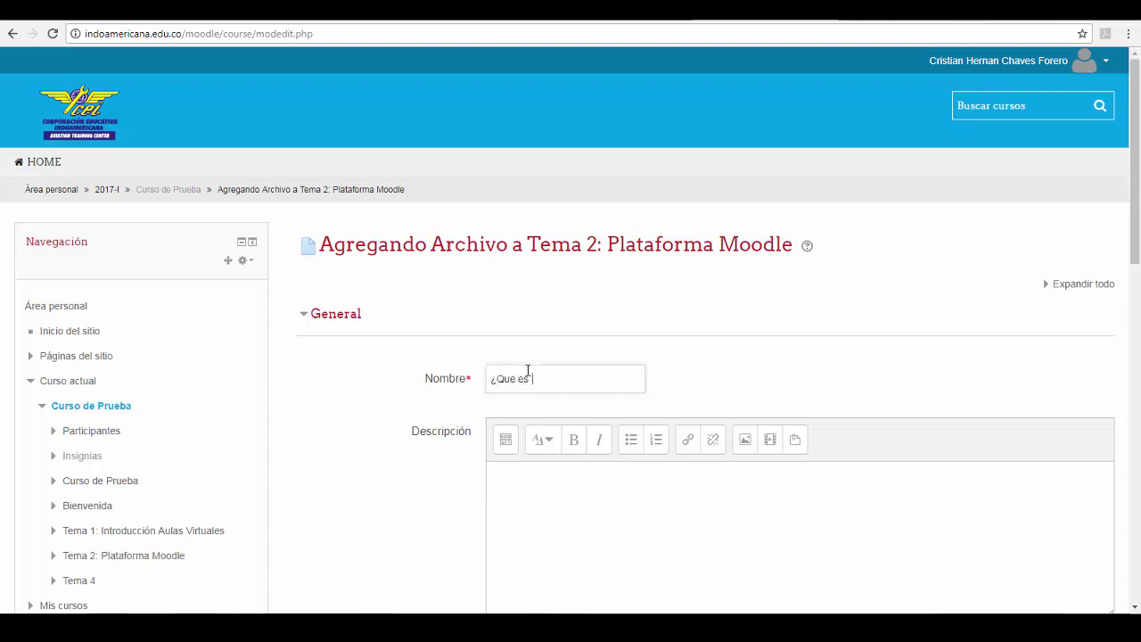
type("Moodle?")
- Upload the PLATAFORMA MOODLE presentation as the resource's content, saving it under the name ¿Que es Moodle?
scroll(683, 376, "down", 2)
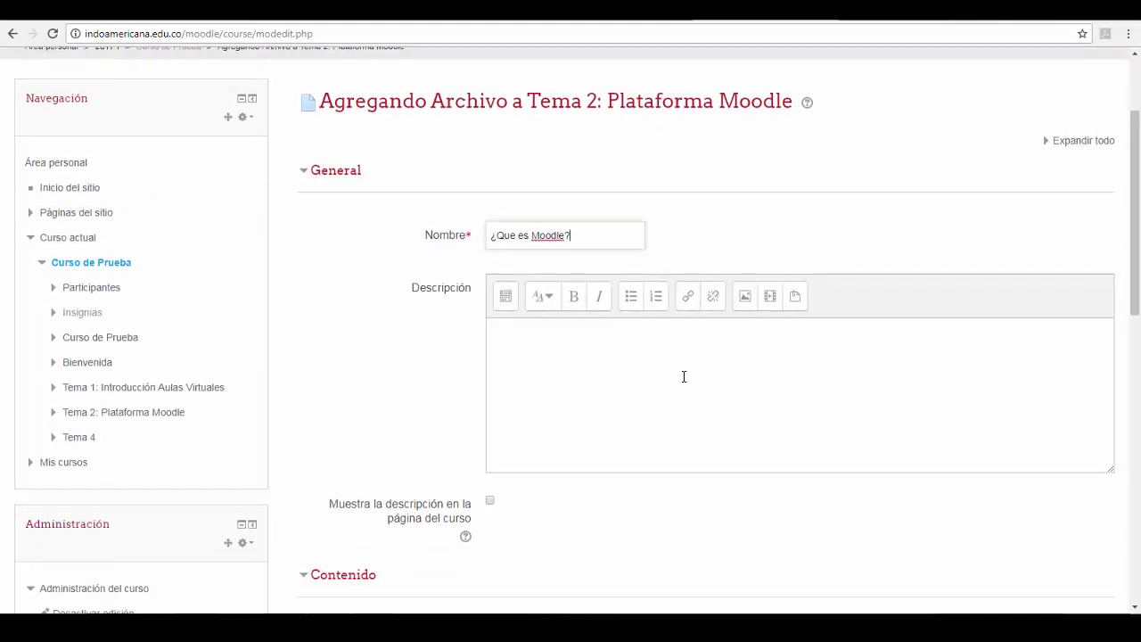
scroll(684, 376, "down", 4)
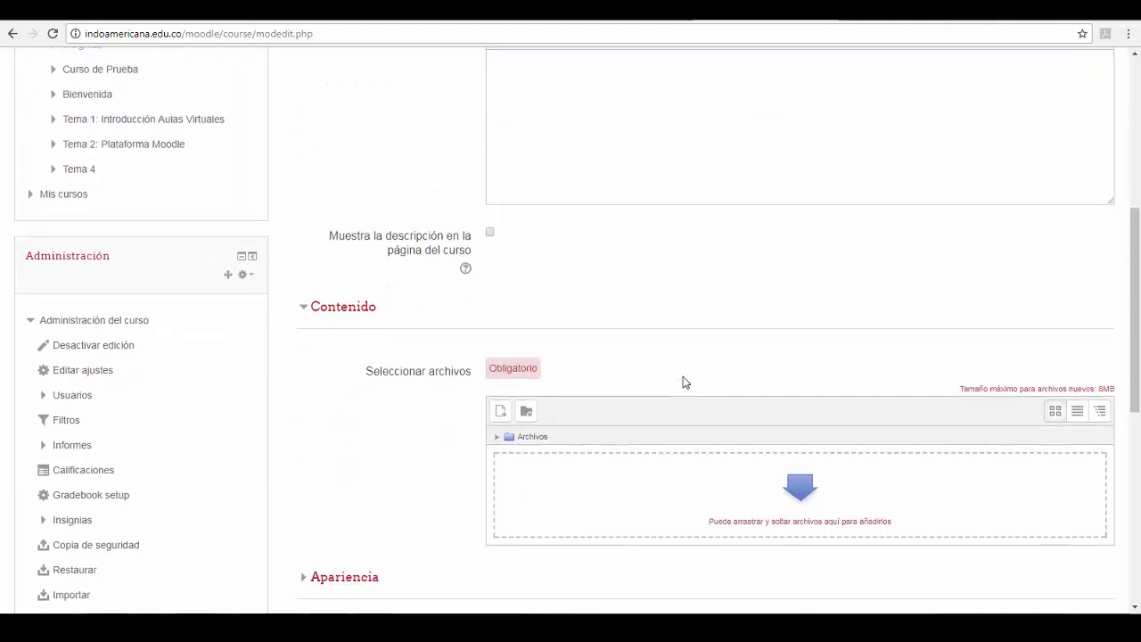
scroll(684, 382, "down", 1)
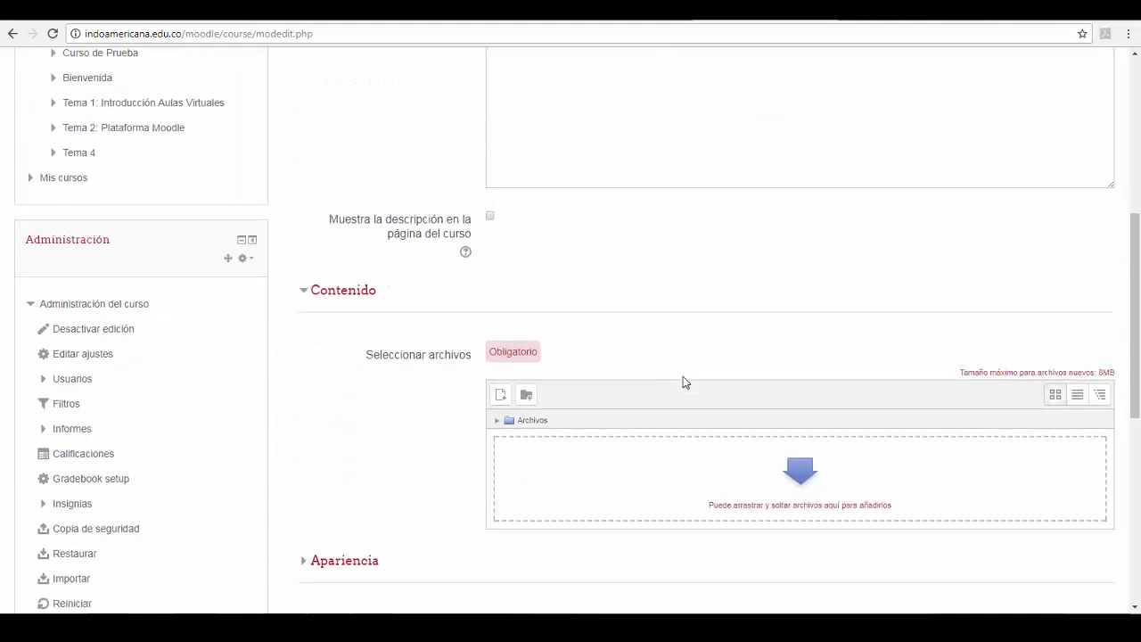
left_click(500, 396)
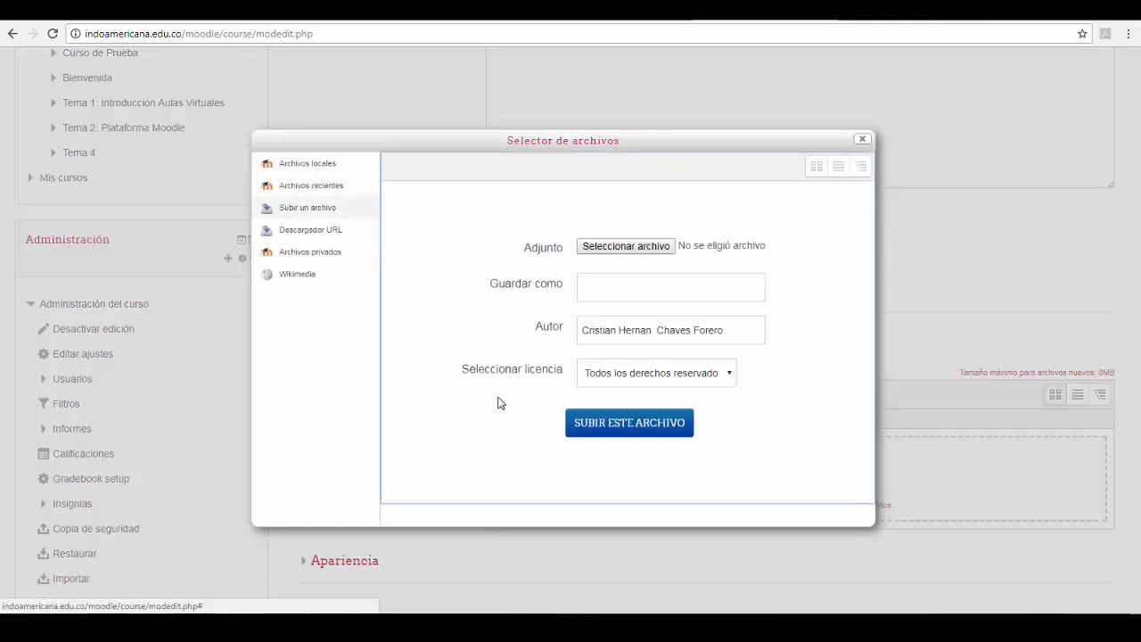
left_click(621, 249)
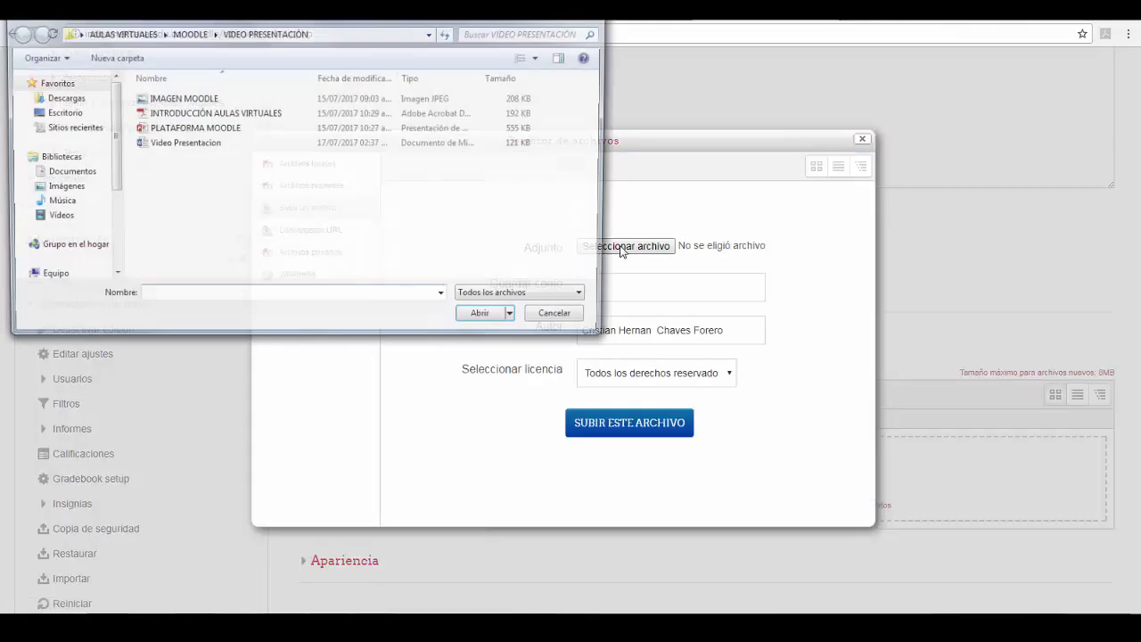
double_click(252, 131)
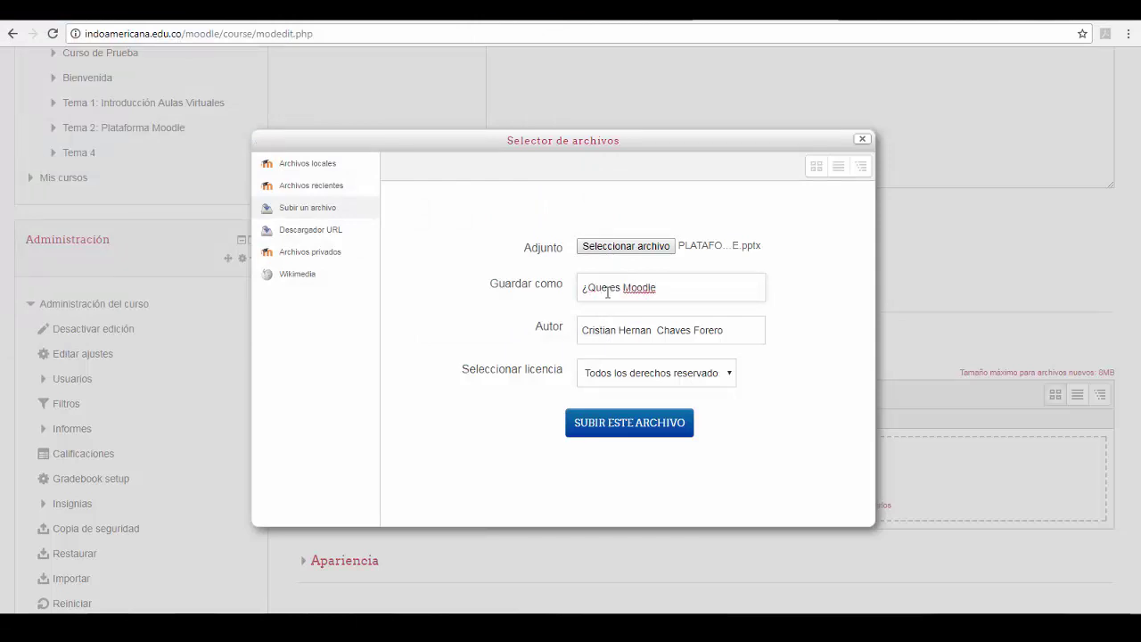
left_click(609, 430)
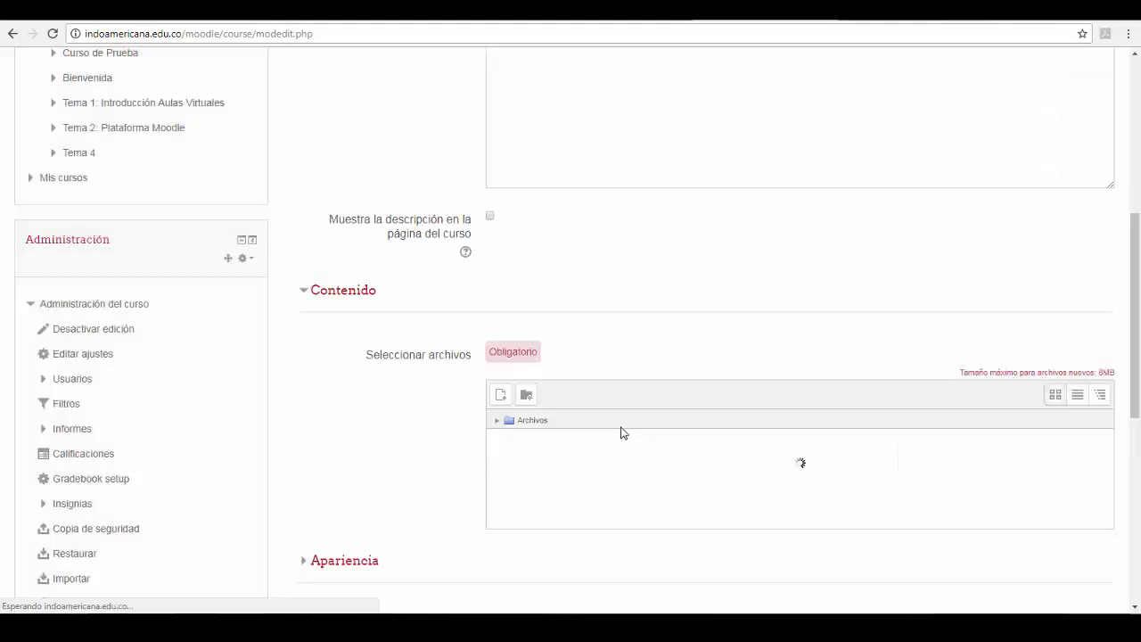
- Check the Apariencia display options, keep Mostrar on Automático, and save the file resource so that it is shown
scroll(650, 344, "down", 3)
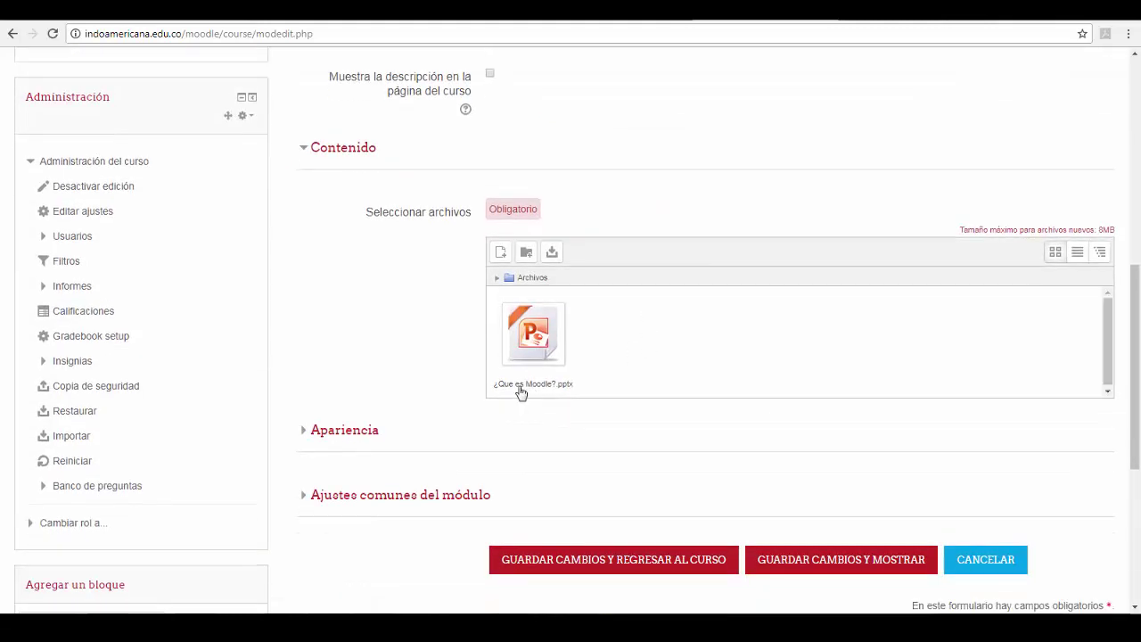
left_click(375, 430)
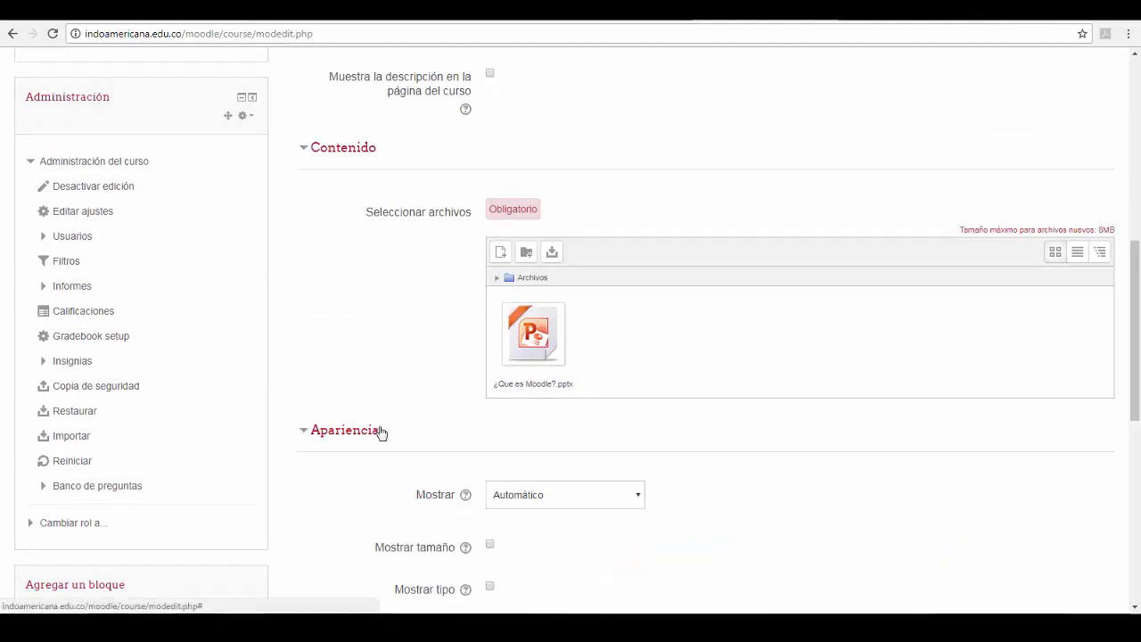
left_click(638, 495)
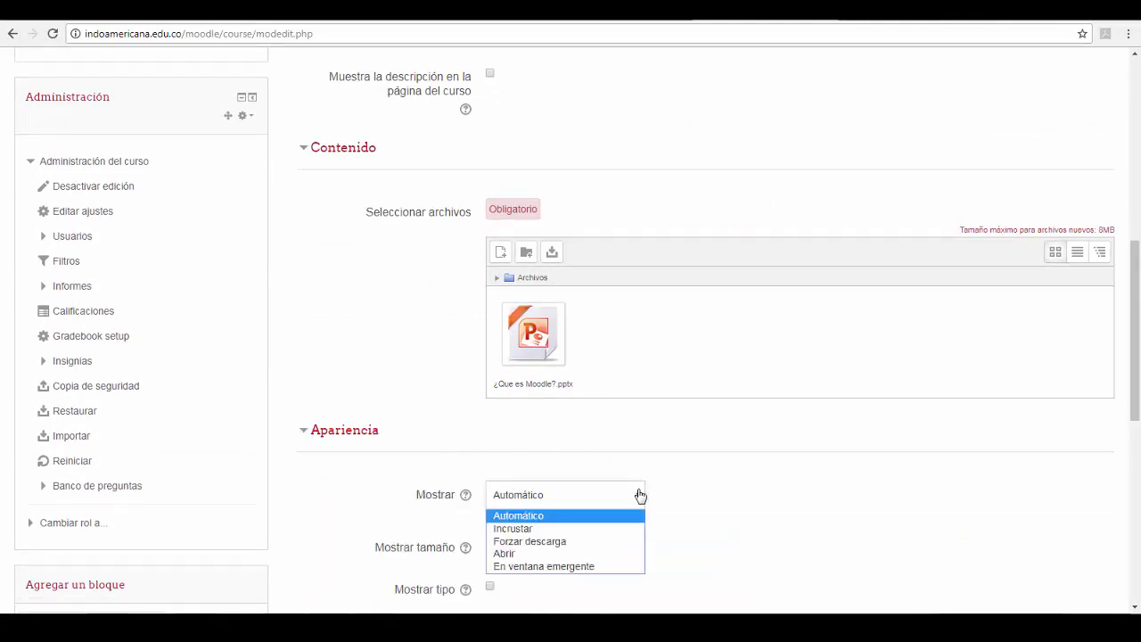
left_click(640, 496)
scroll(630, 435, "down", 5)
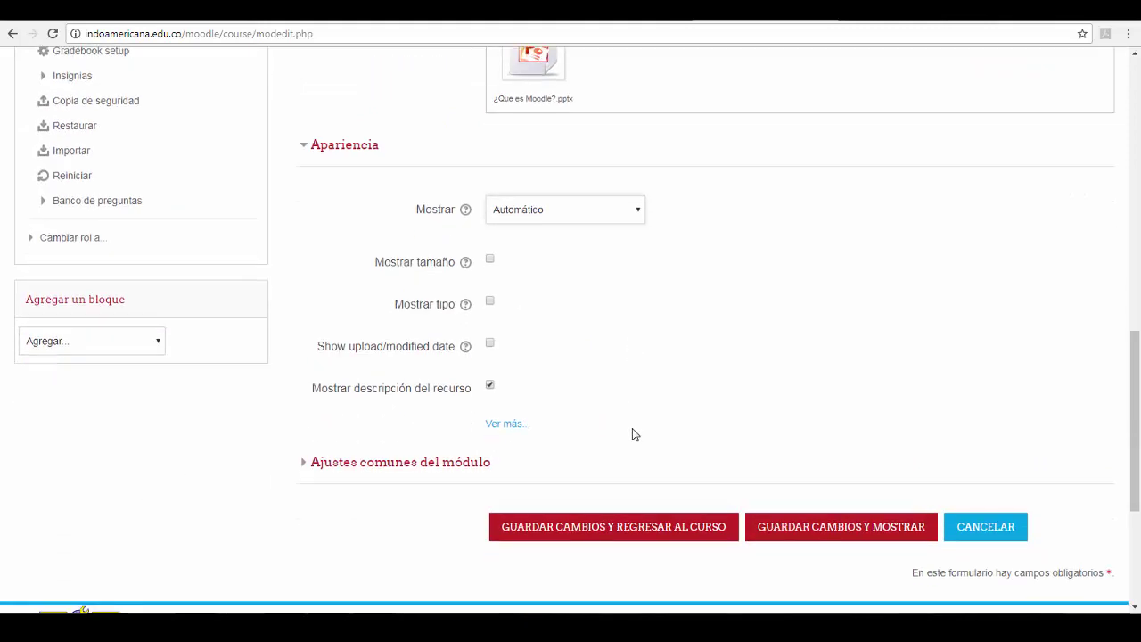
left_click(332, 148)
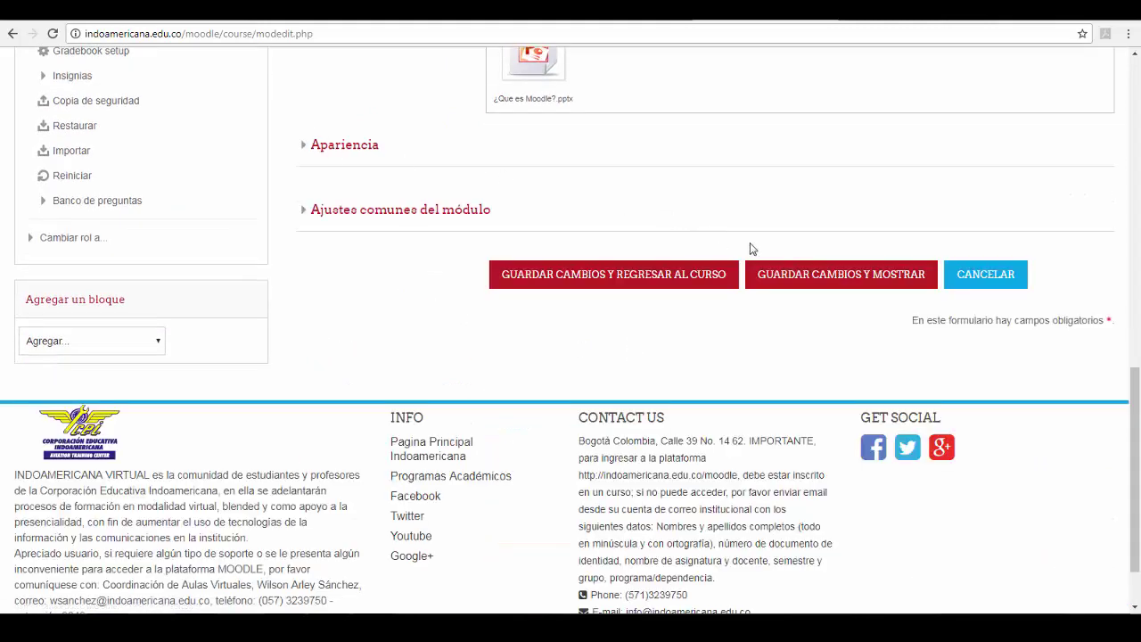
left_click(863, 283)
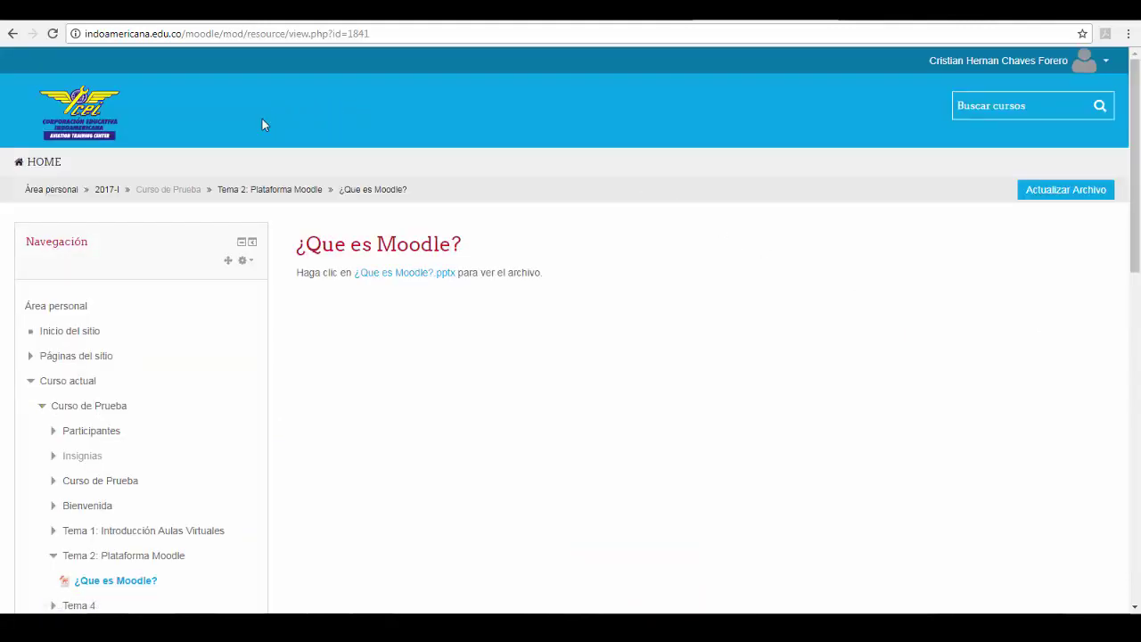
- Return to Curso de Prueba and add a Tarea activity to the Tema 2: Plataforma Moodle section
left_click(199, 192)
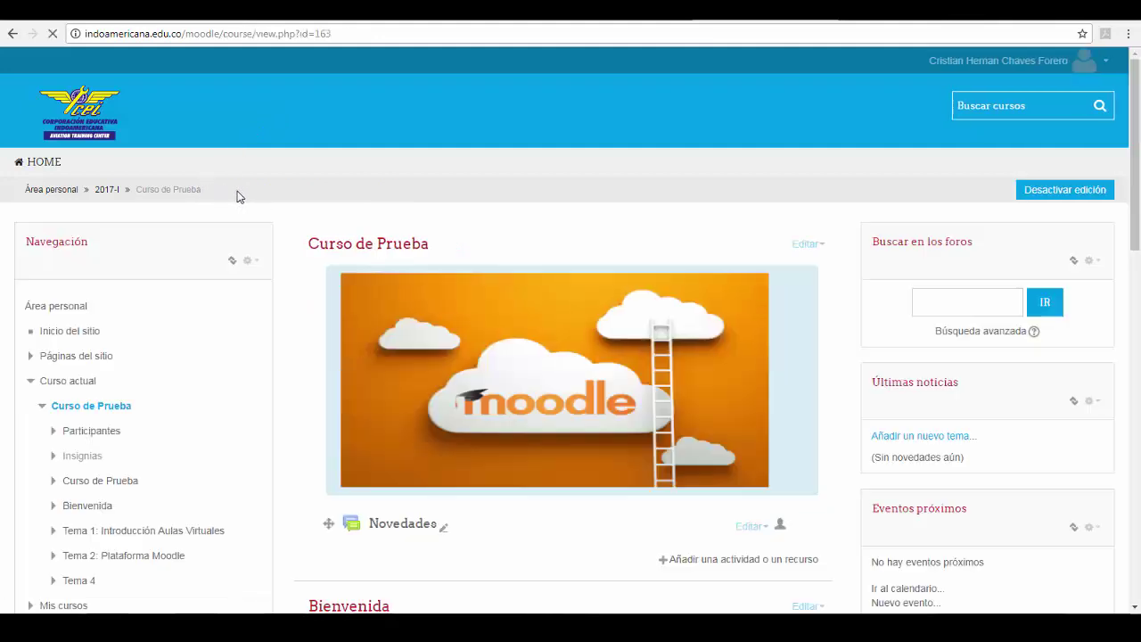
scroll(437, 196, "down", 3)
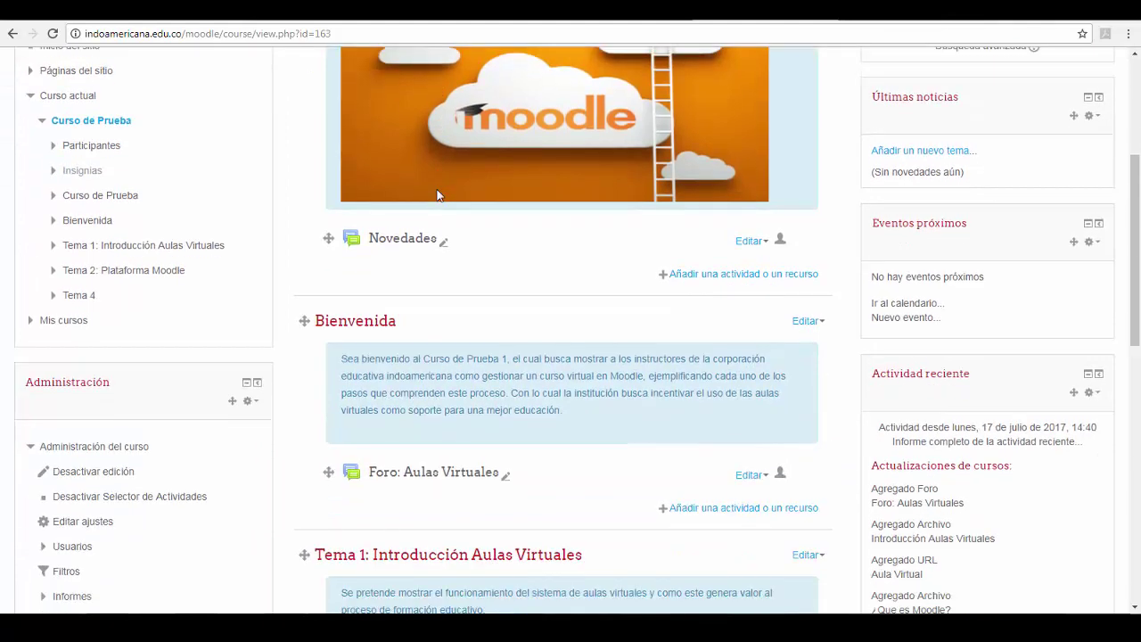
scroll(437, 196, "down", 4)
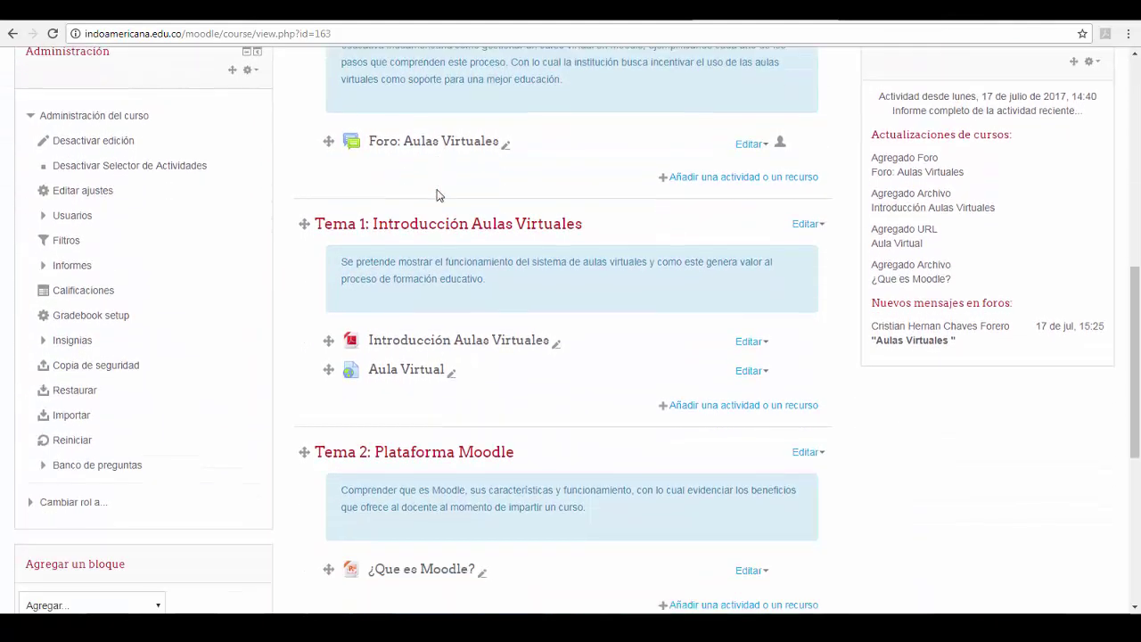
scroll(437, 195, "down", 2)
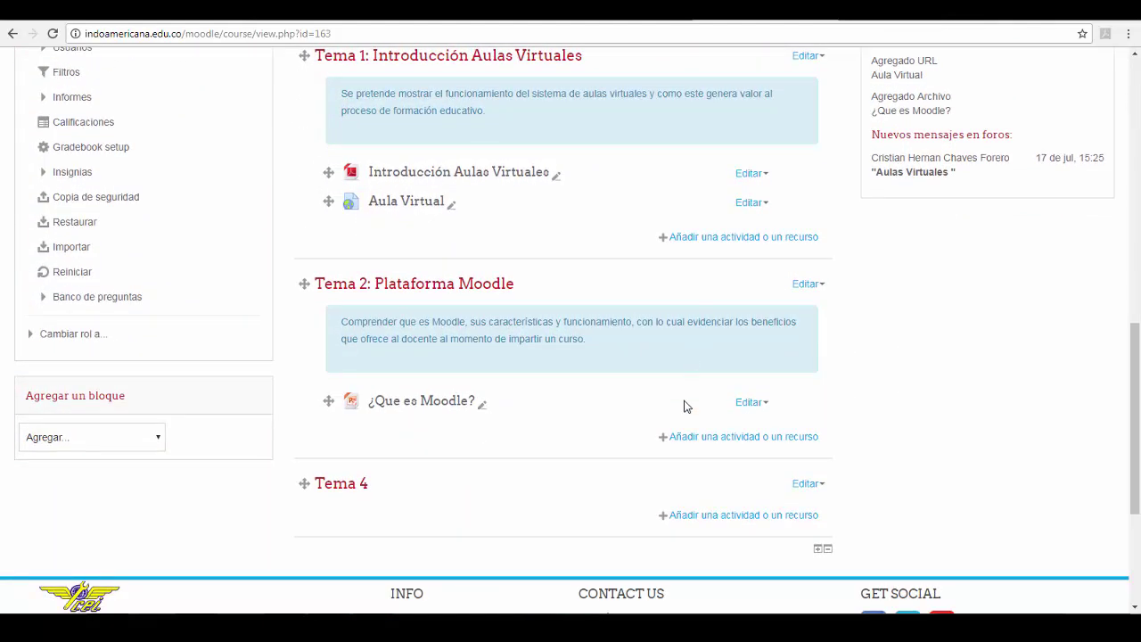
left_click(708, 439)
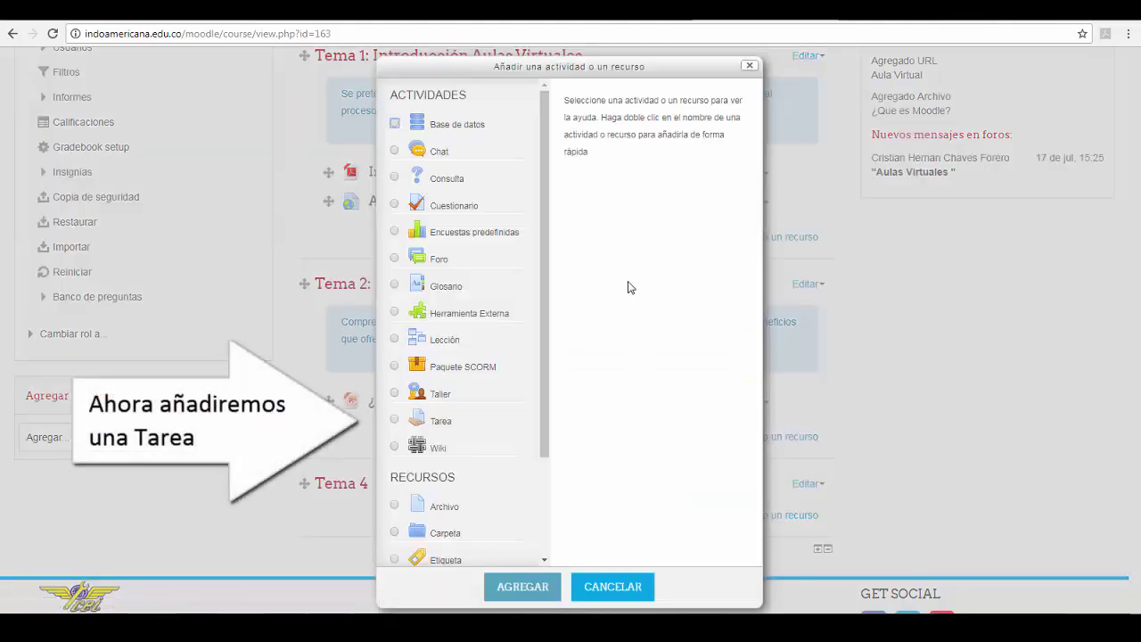
left_click(397, 426)
left_click(523, 589)
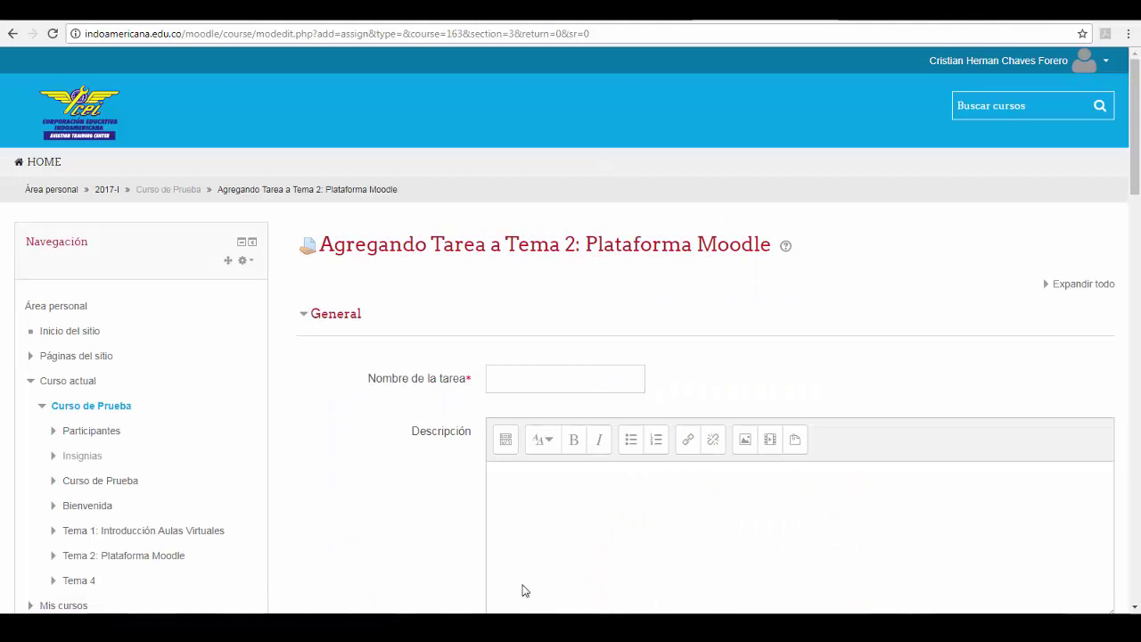
- Name the assignment Tarea 1: Moodle and describe it as "Suba un archivo de texto donde explique claramente que es Moodle y para qué sirve"
left_click(518, 378)
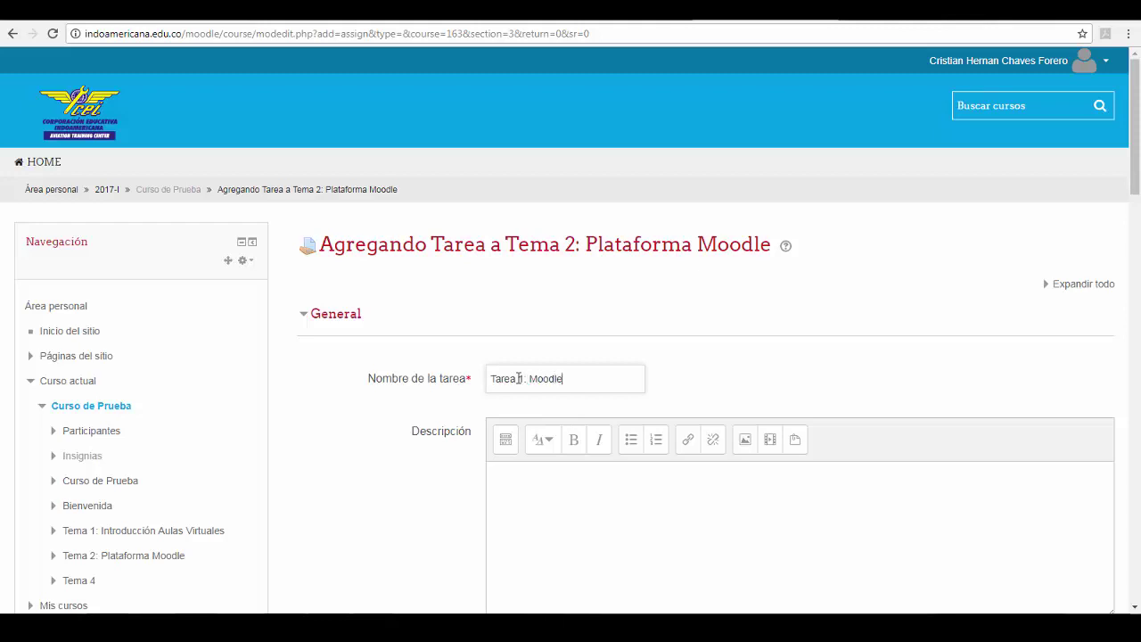
scroll(572, 403, "down", 2)
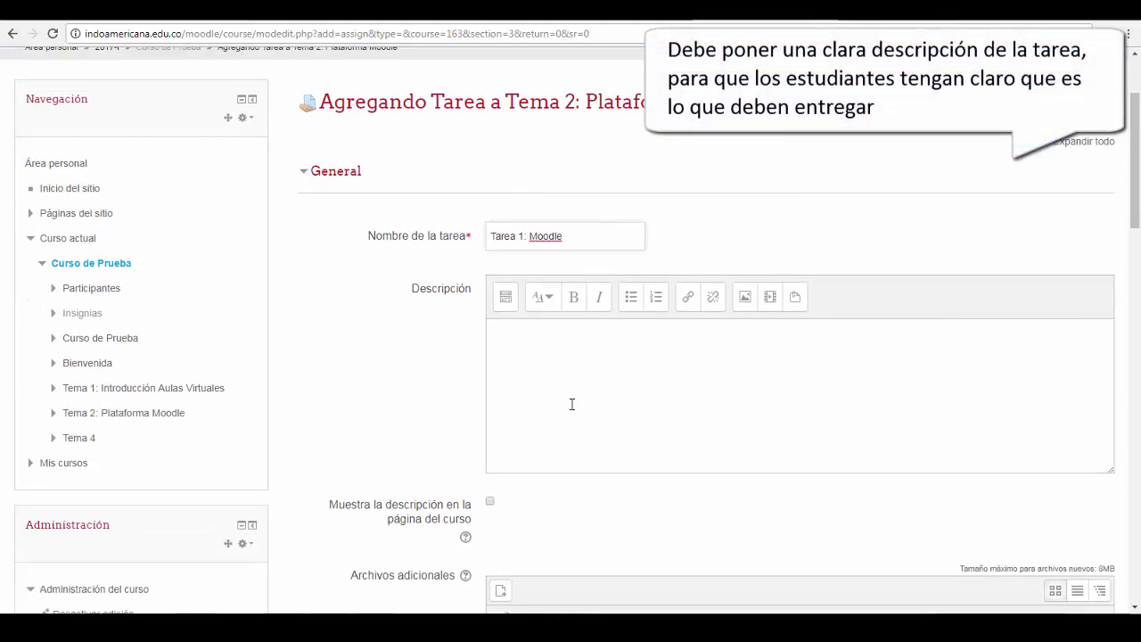
scroll(573, 404, "down", 1)
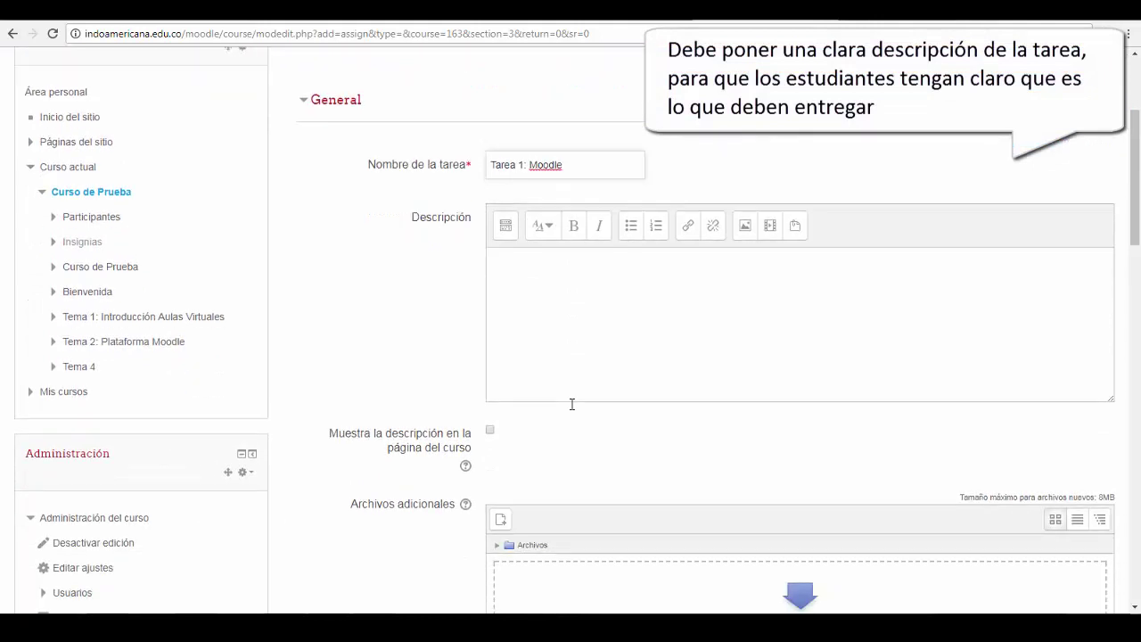
left_click(544, 292)
type("Suba un archivo de texto donde explique claramente que es Moodle y para qué sirve")
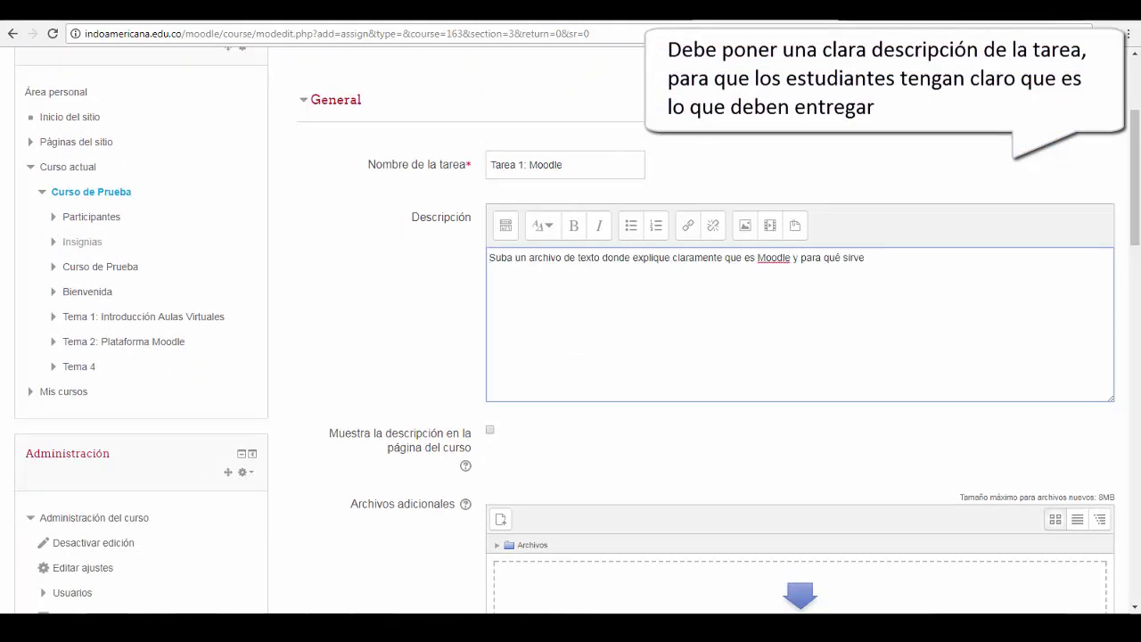
- Set the date from which submissions are allowed (Permitir entregas desde) to 24 julio 2017
scroll(545, 282, "down", 2)
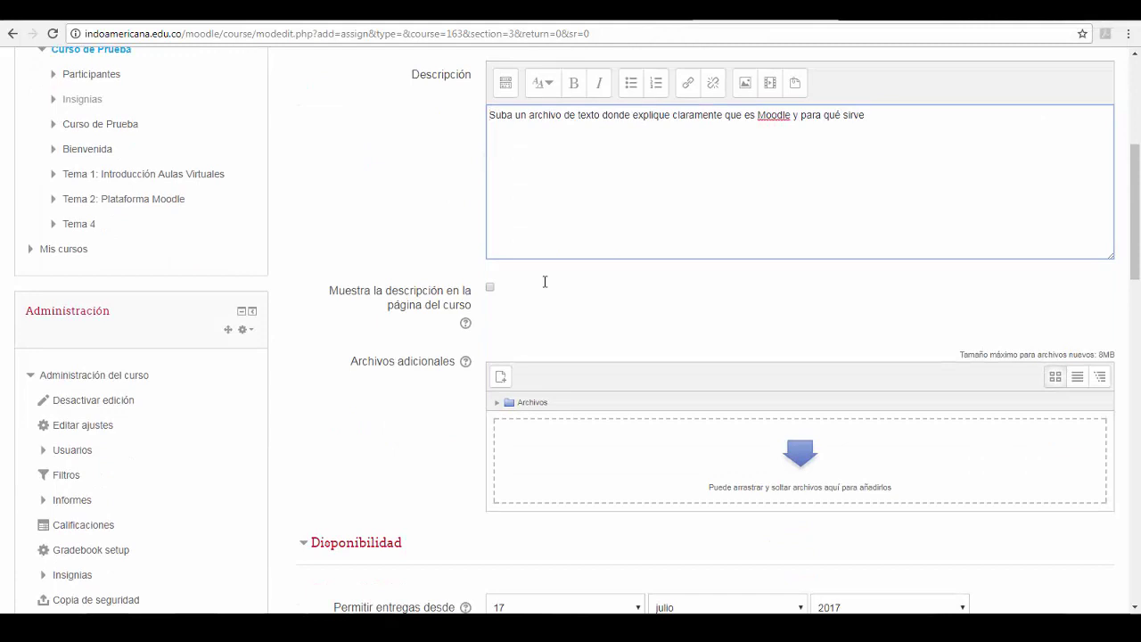
scroll(545, 281, "down", 3)
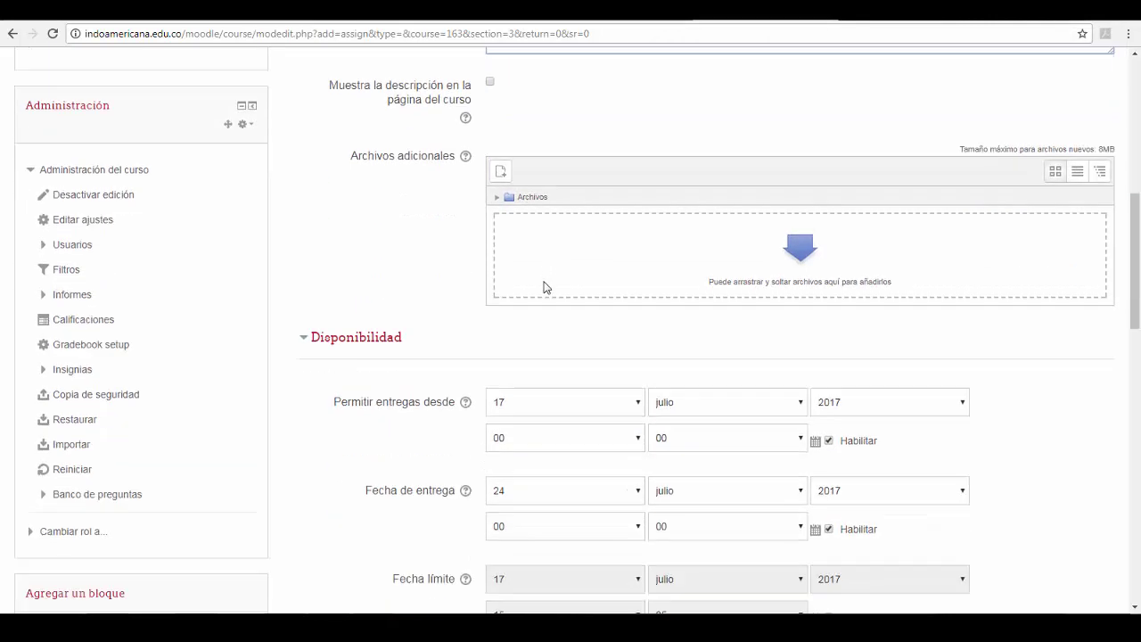
scroll(546, 287, "down", 1)
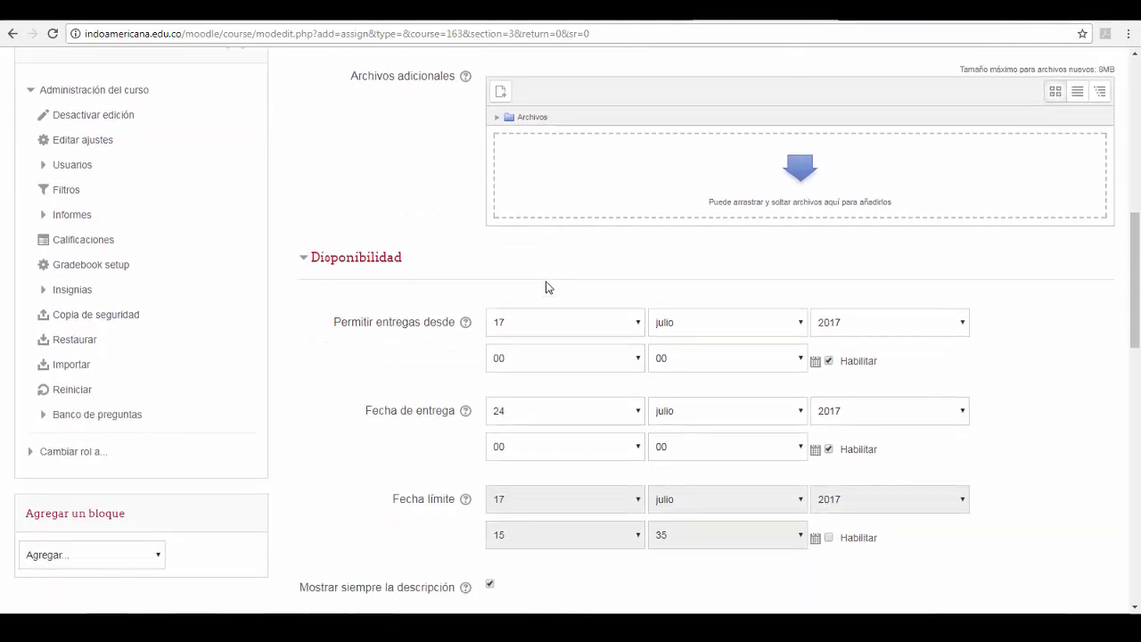
left_click(636, 321)
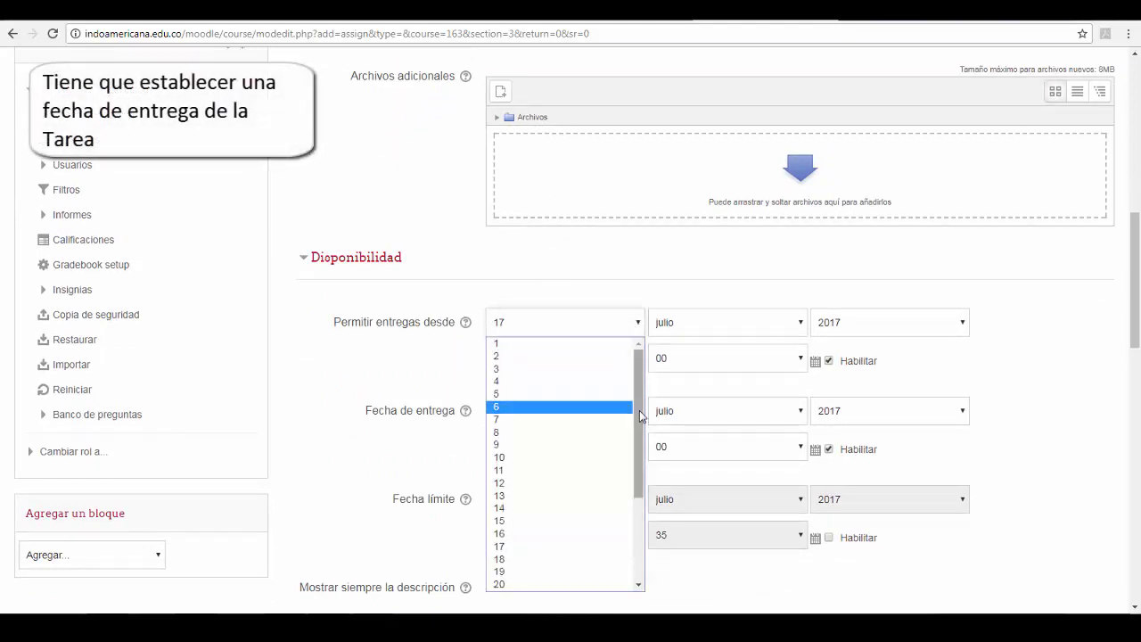
scroll(639, 419, "down", 1)
scroll(639, 437, "down", 1)
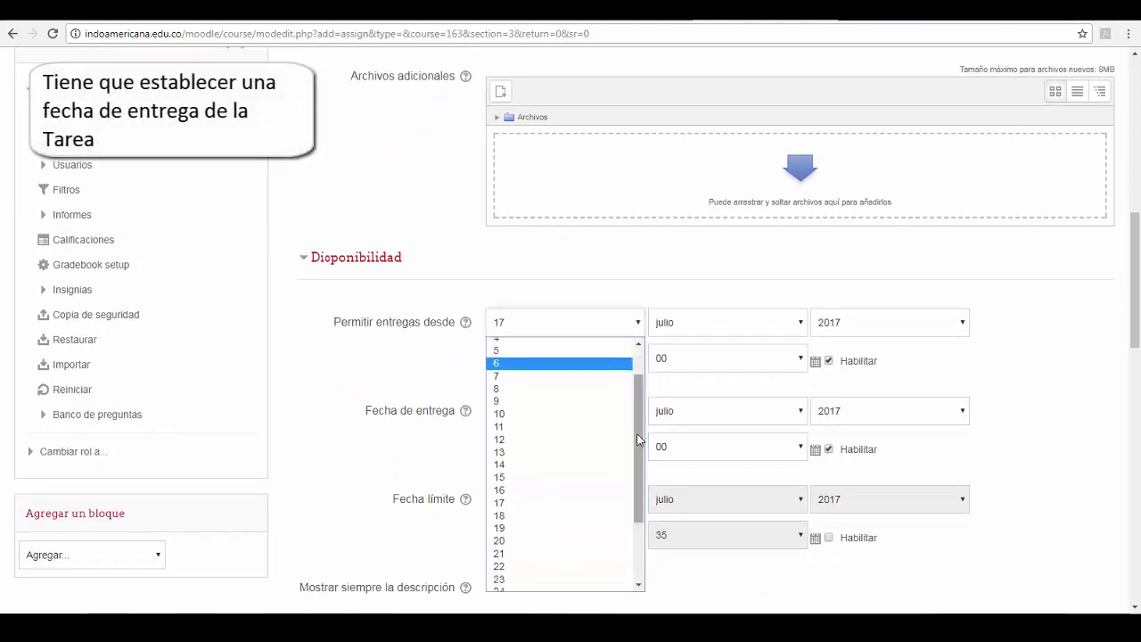
scroll(571, 536, "down", 3)
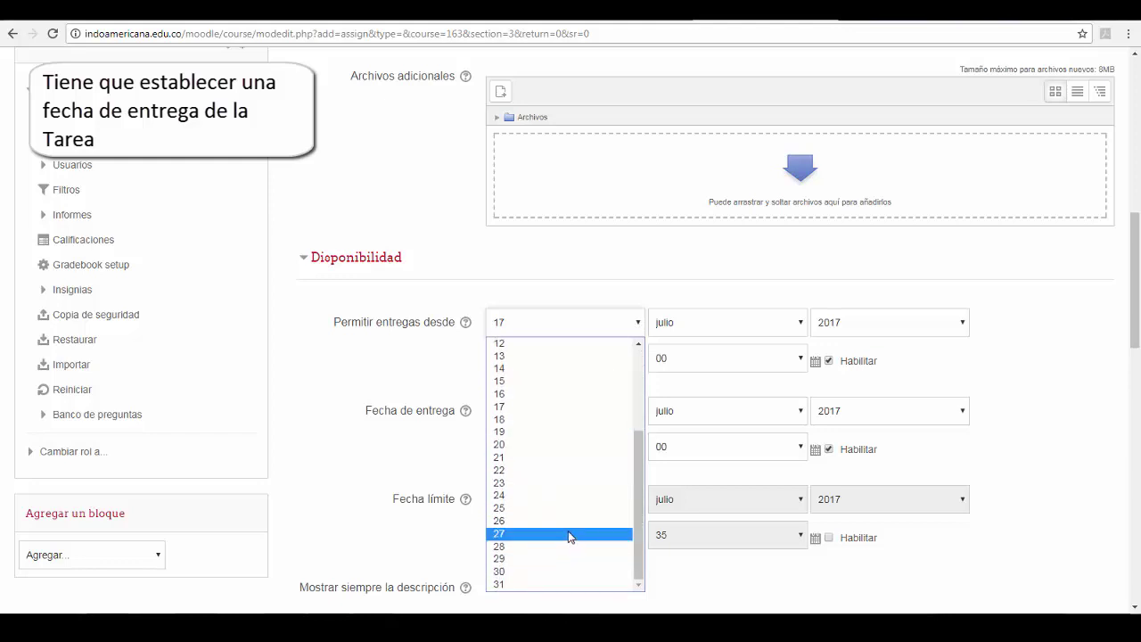
left_click(564, 496)
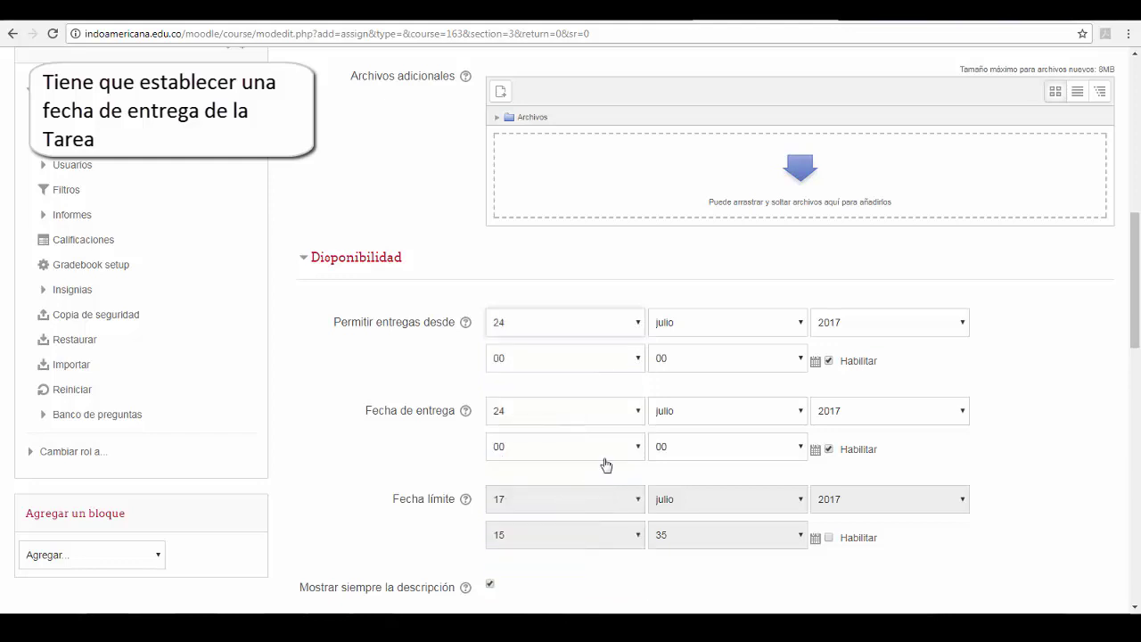
- Set the assignment's due date (Fecha de entrega) to 31 julio 2017
left_click(641, 412)
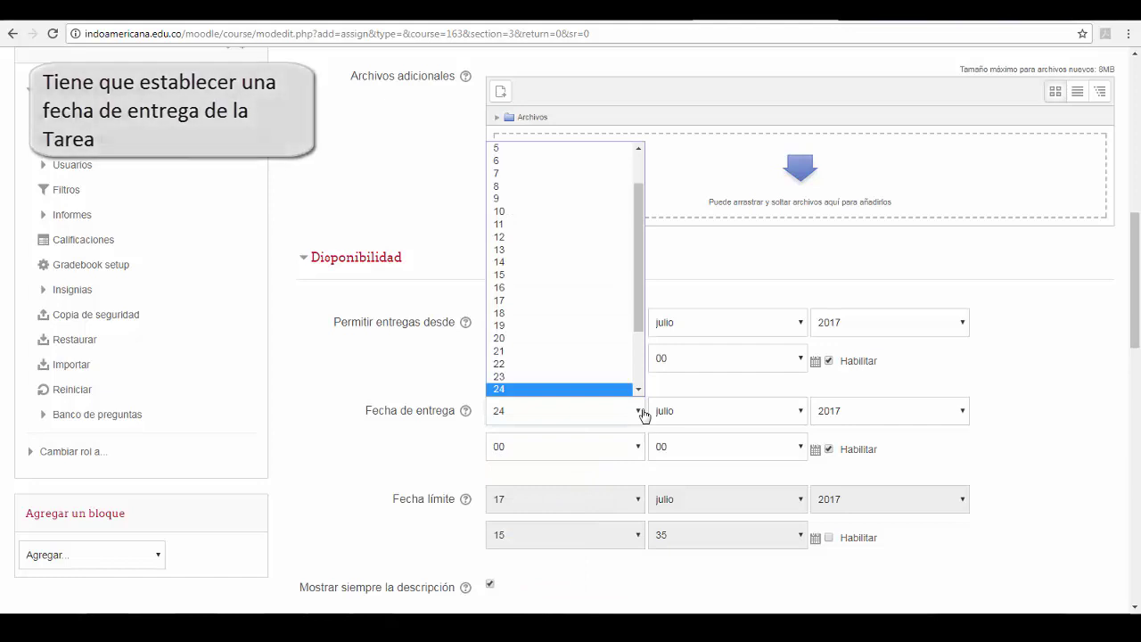
left_click_drag(640, 313, 635, 359)
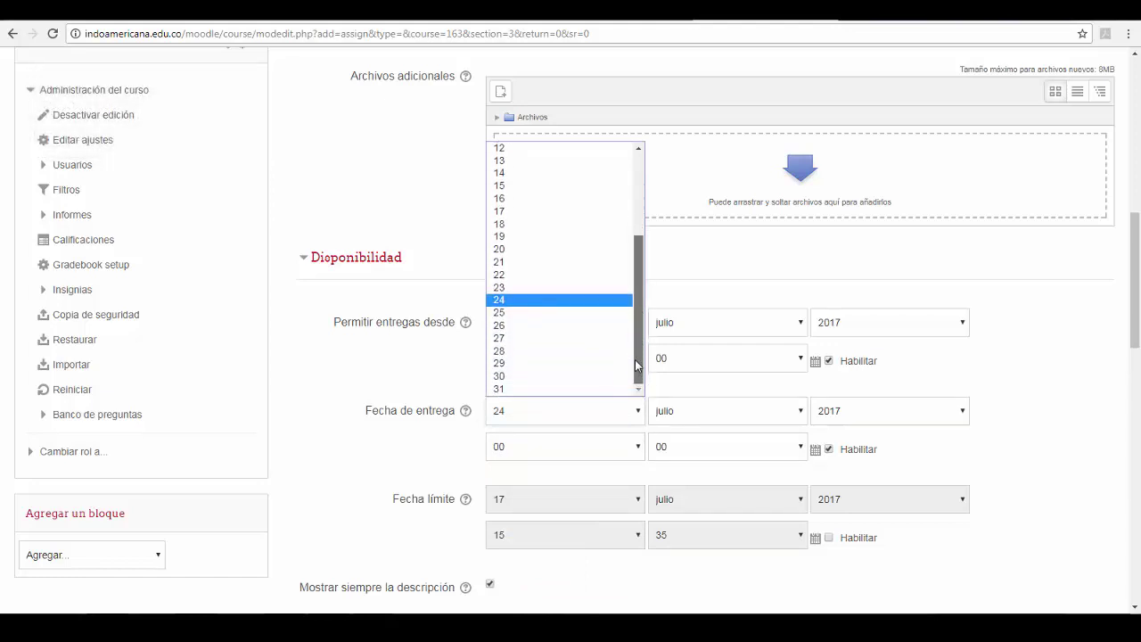
left_click(589, 392)
- Check the submission types and the Calificación settings, keeping Puntuación máxima at 100, and save the assignment so that it is shown
scroll(588, 393, "down", 5)
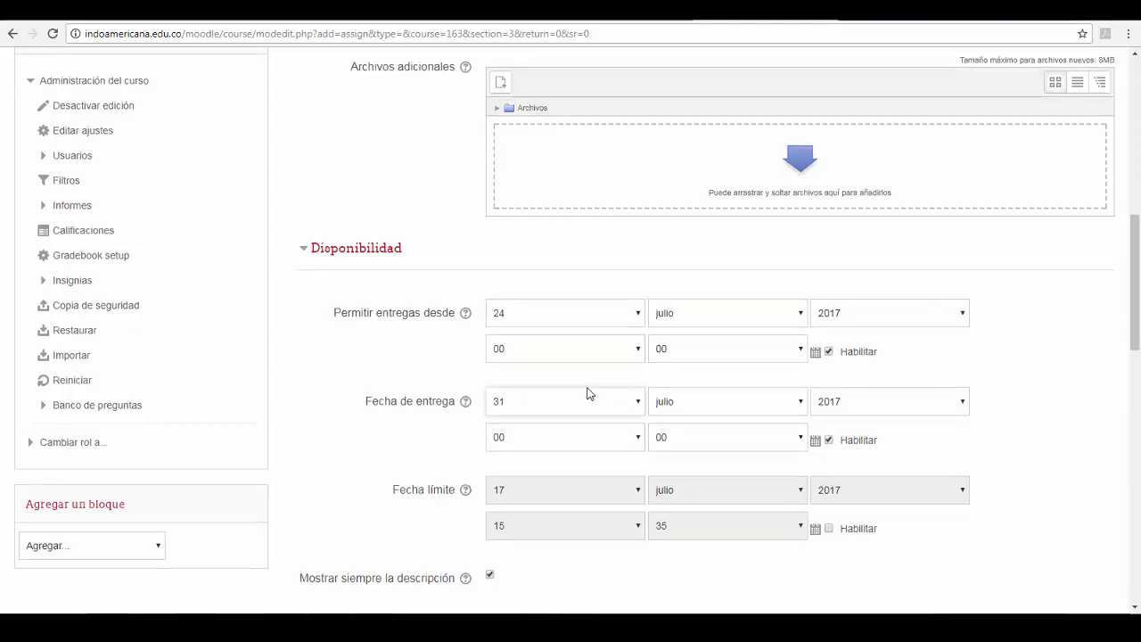
scroll(588, 393, "down", 2)
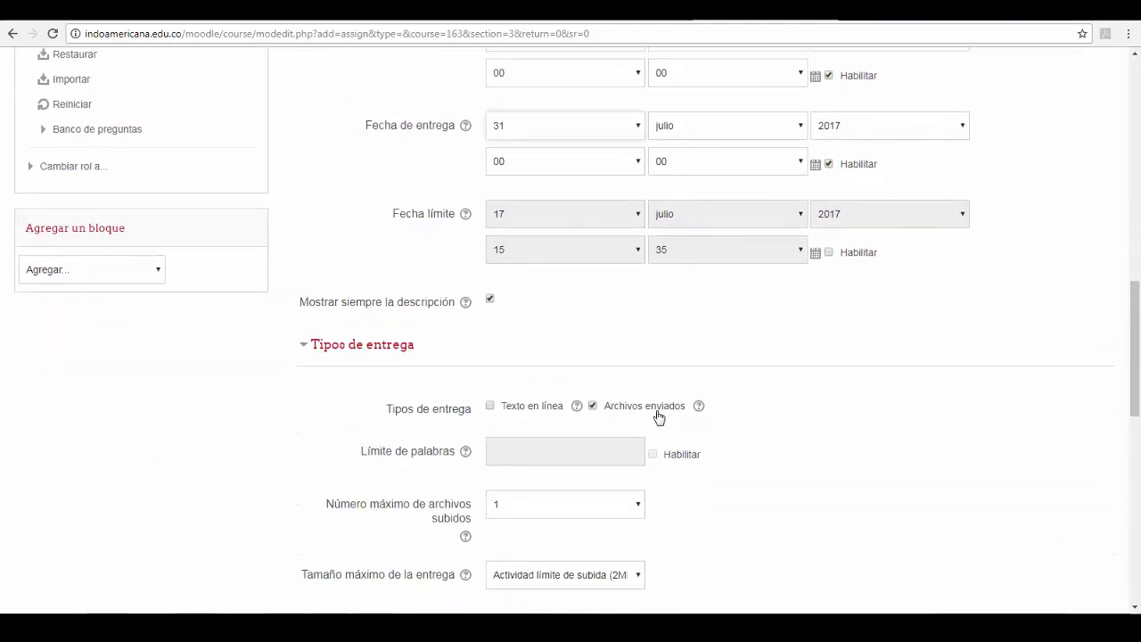
scroll(790, 448, "down", 3)
scroll(788, 448, "down", 2)
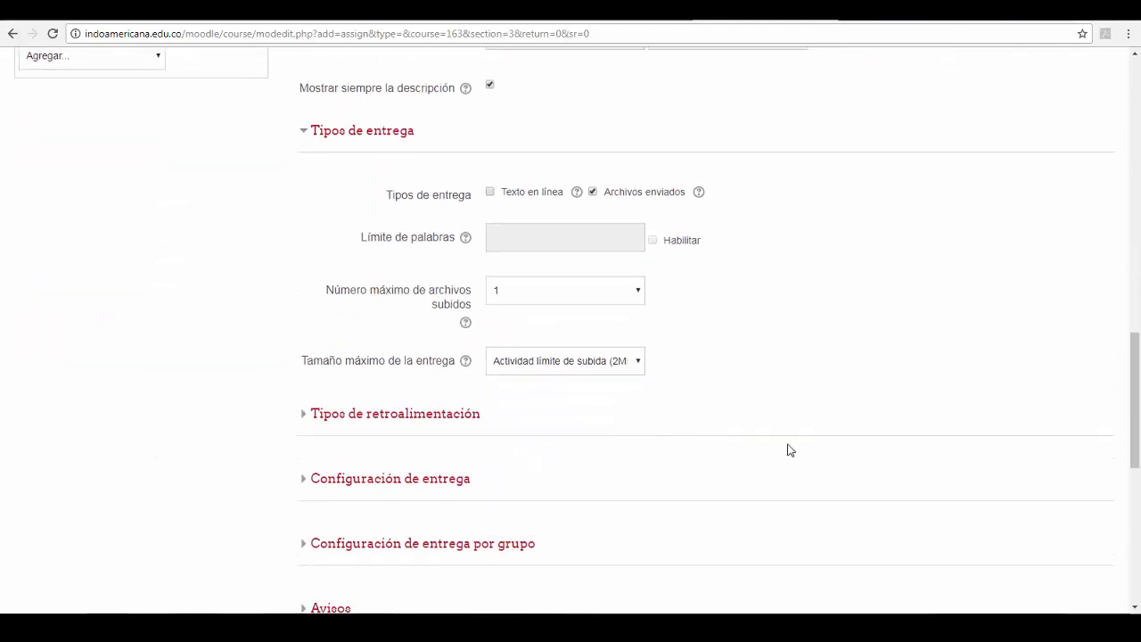
scroll(788, 448, "down", 3)
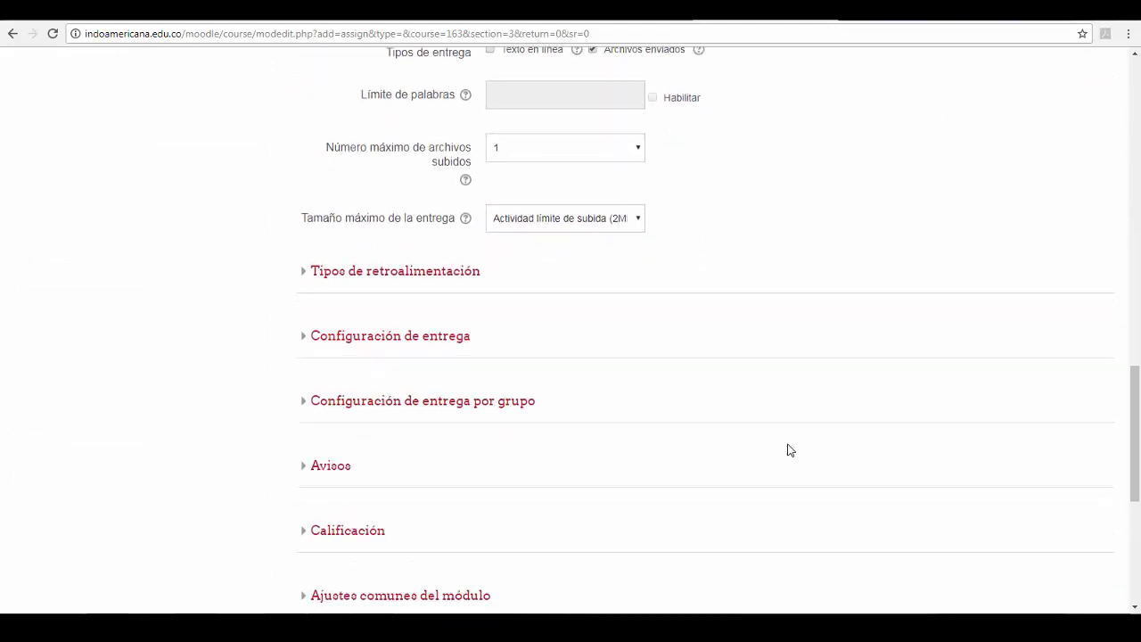
scroll(788, 449, "down", 1)
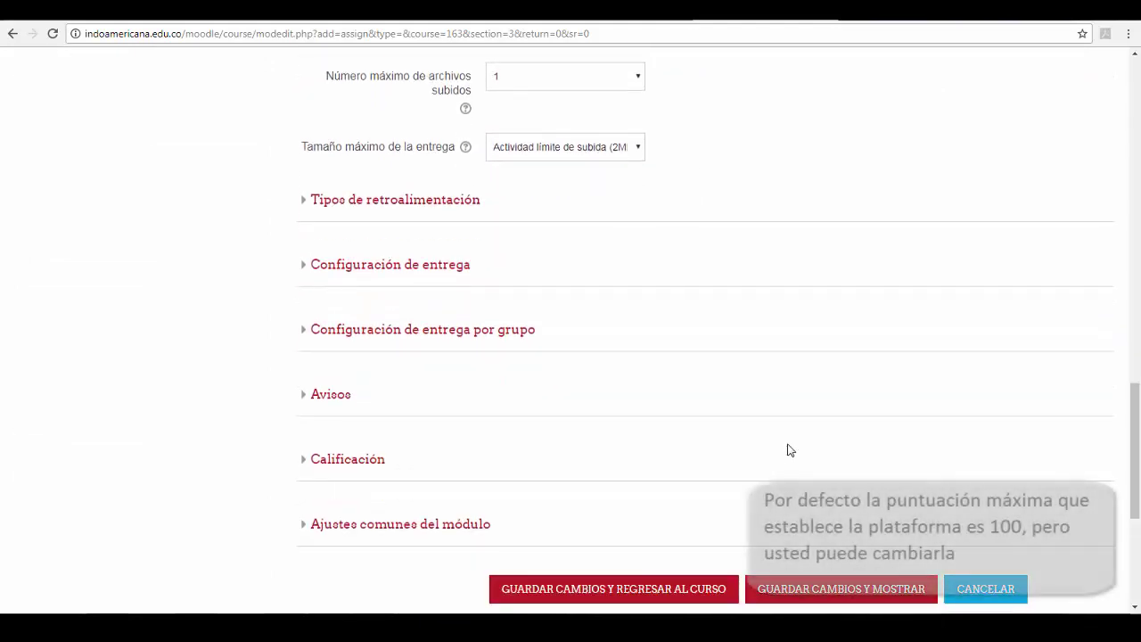
left_click(381, 459)
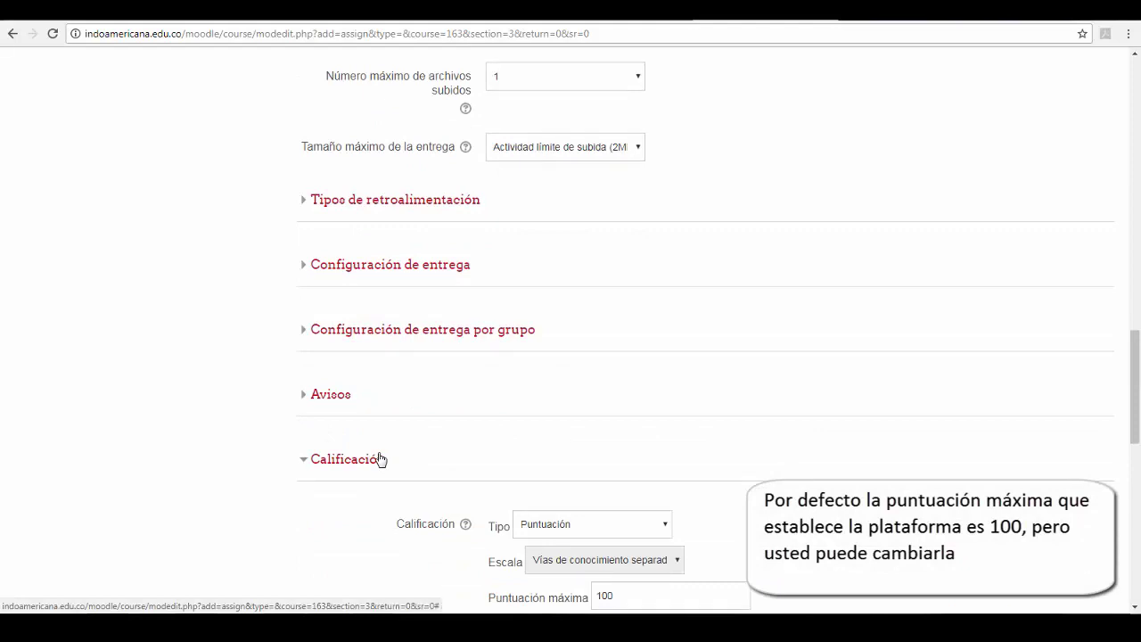
scroll(379, 459, "down", 2)
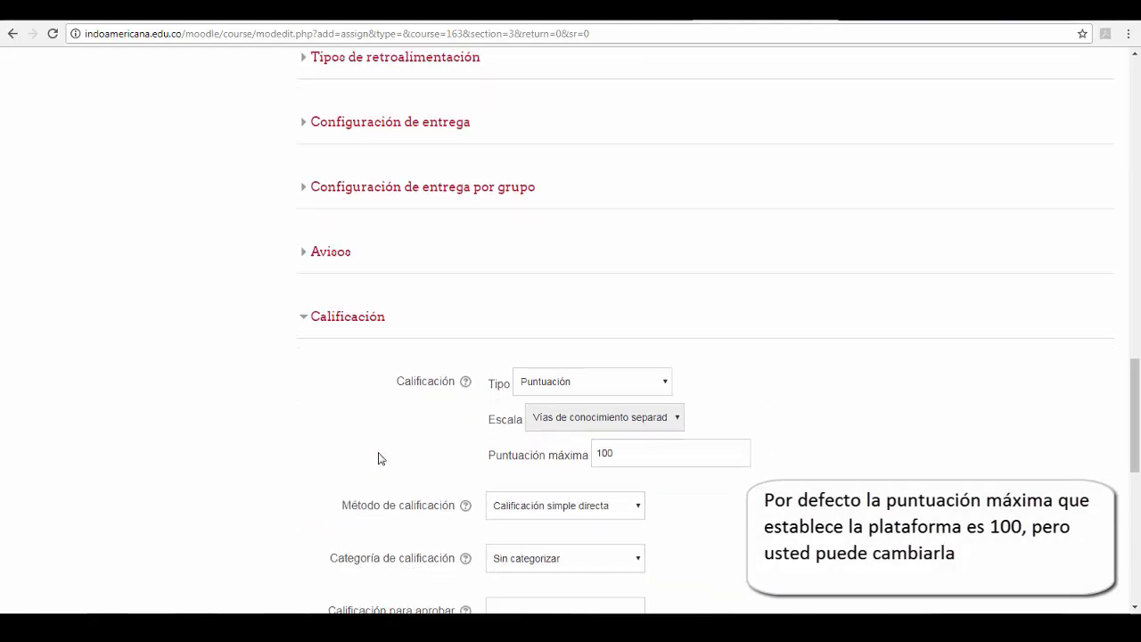
scroll(378, 458, "down", 2)
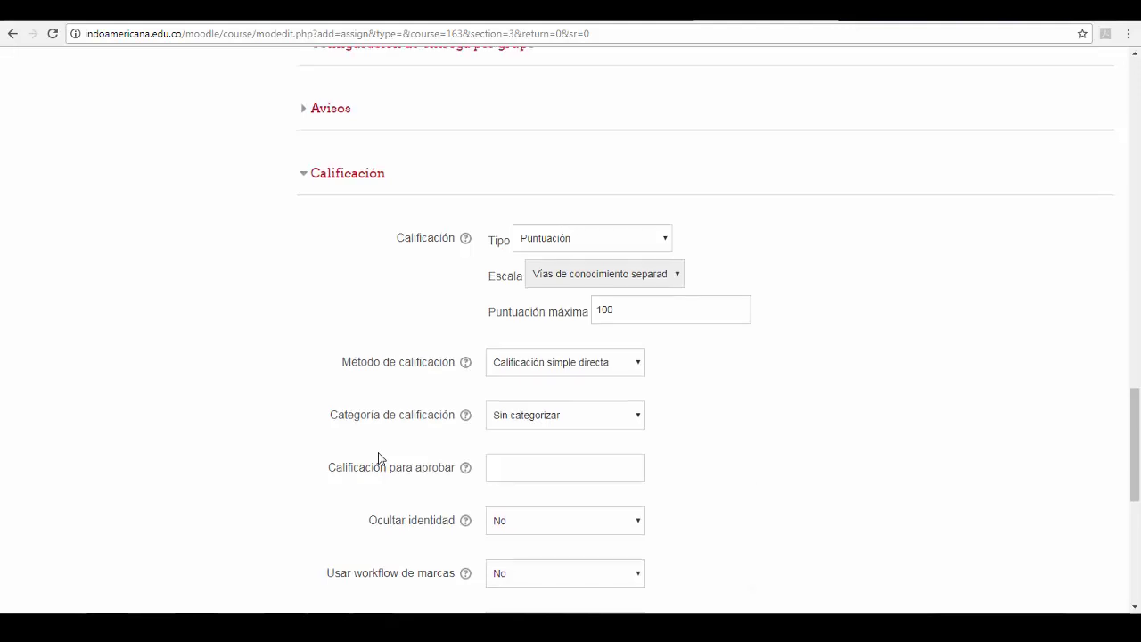
scroll(378, 458, "down", 1)
scroll(381, 459, "down", 1)
scroll(381, 459, "down", 1)
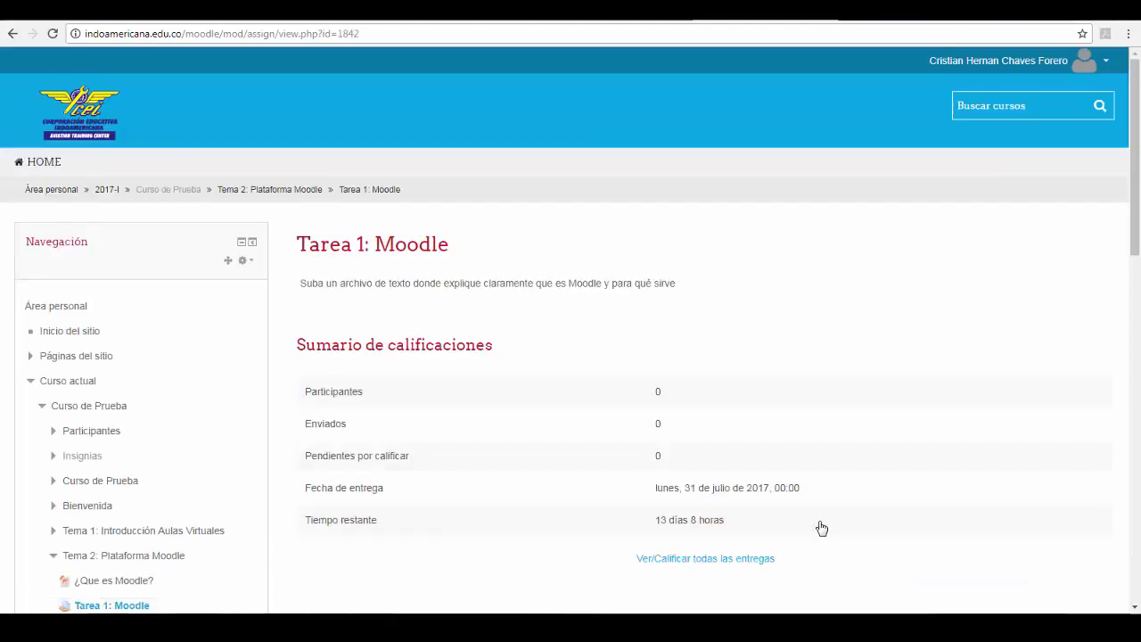
- Return to Curso de Prueba and replace the default name of the Tema 4 section with "Tema 3:Gestionar un curso"
left_click(163, 197)
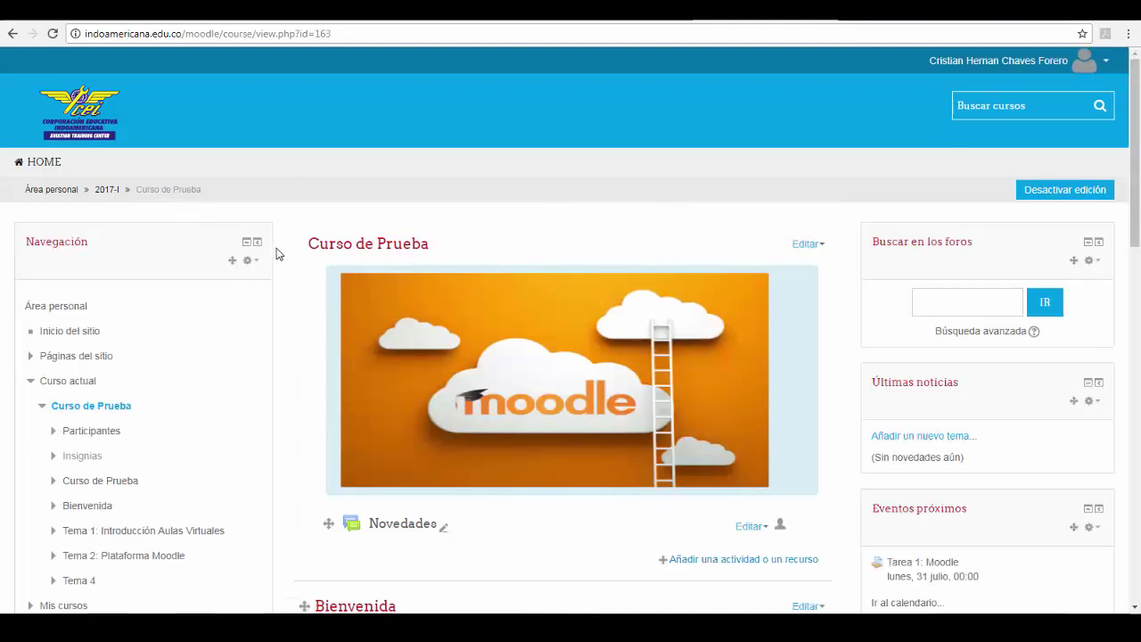
scroll(329, 333, "down", 4)
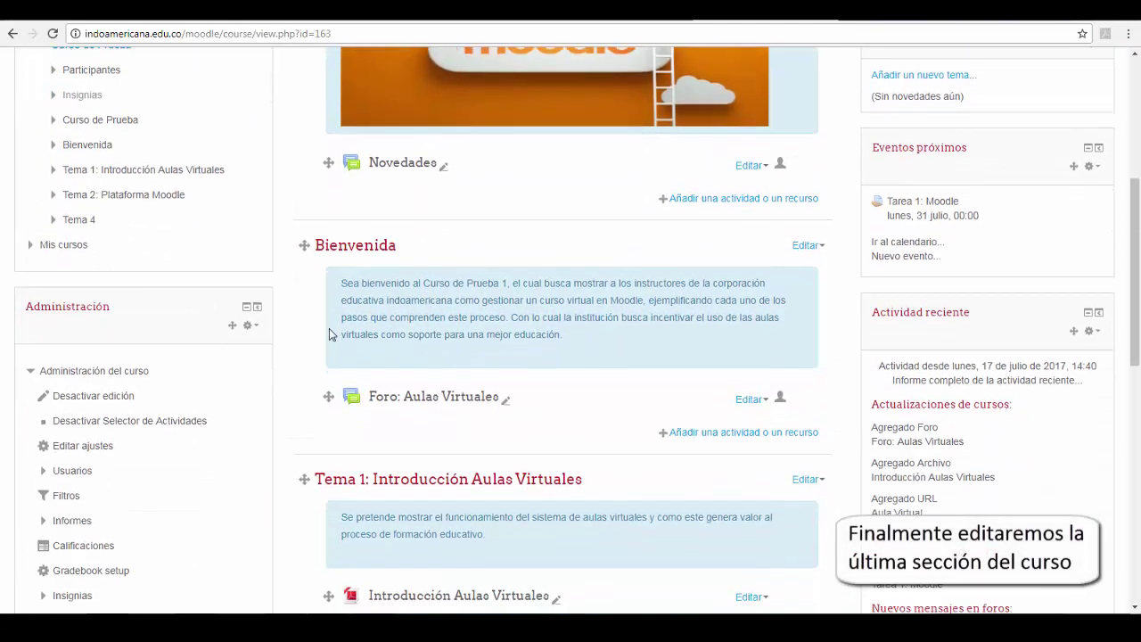
scroll(329, 332, "down", 3)
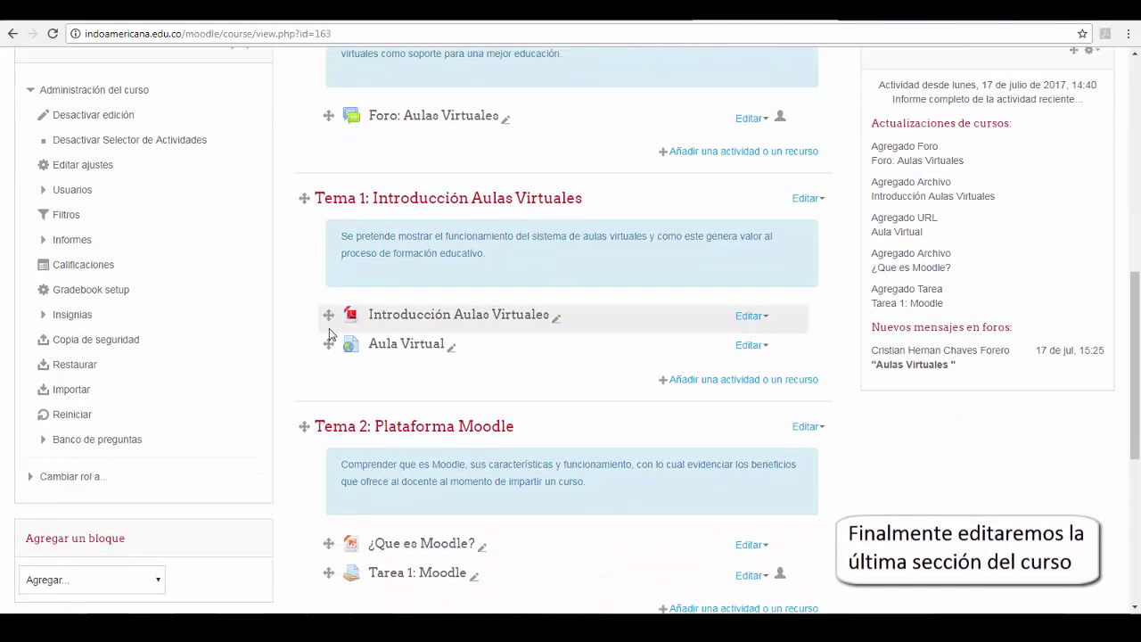
scroll(329, 332, "down", 3)
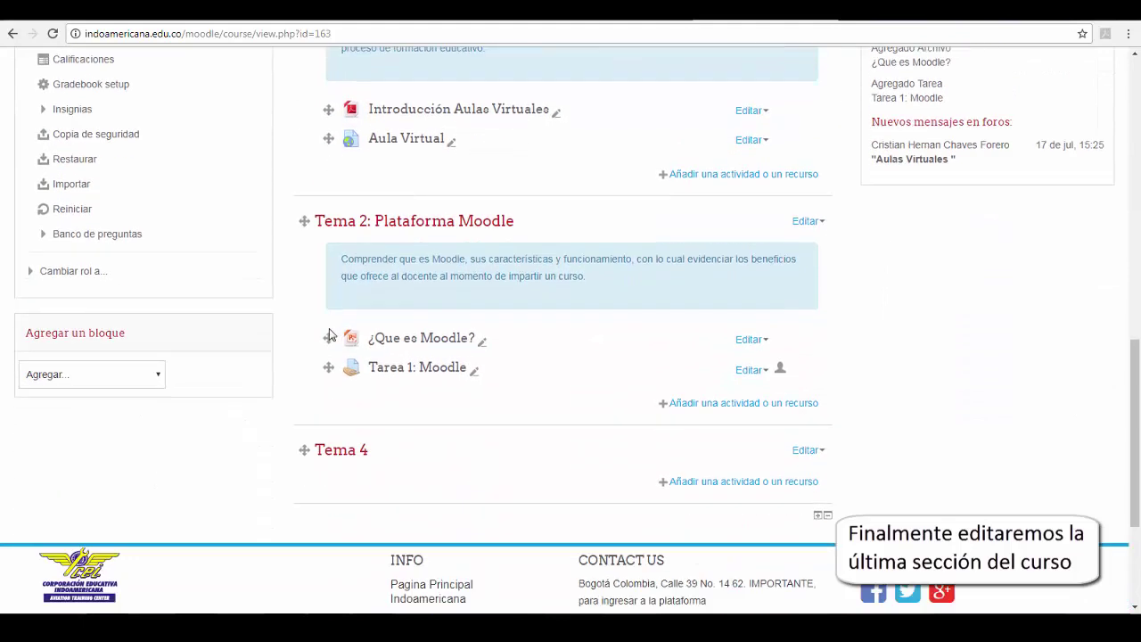
scroll(329, 333, "down", 1)
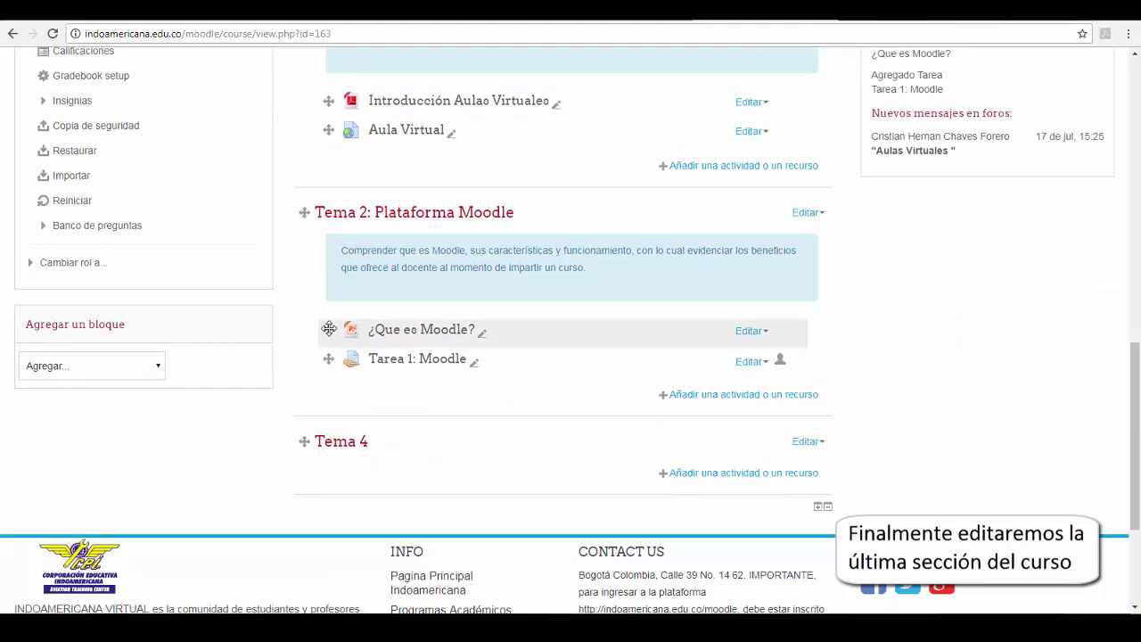
left_click(805, 443)
left_click(791, 465)
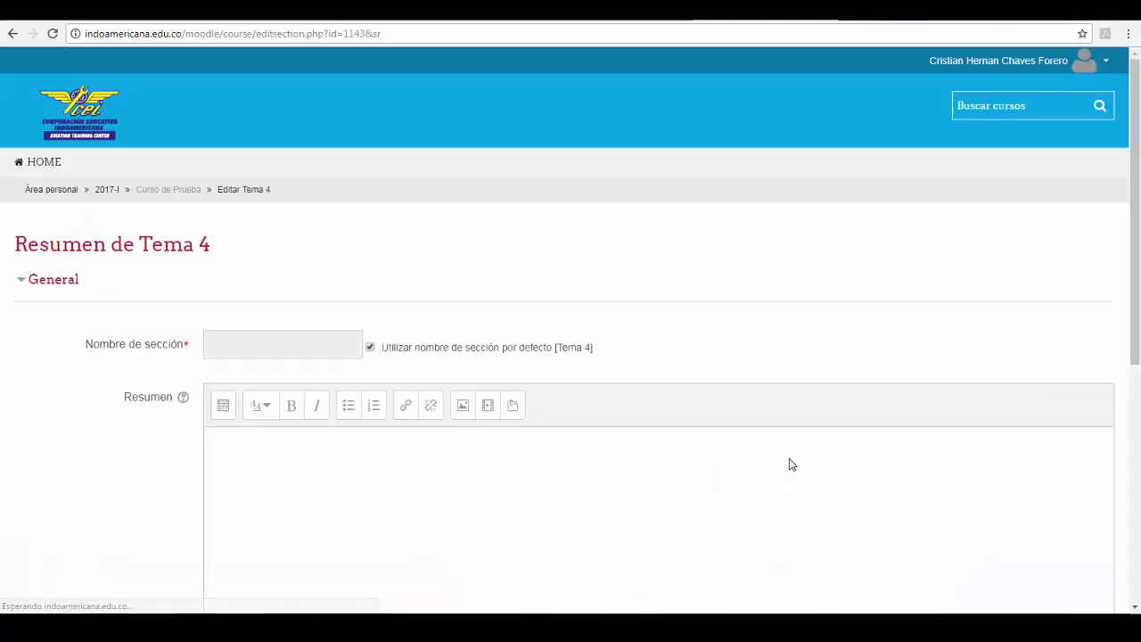
left_click(371, 349)
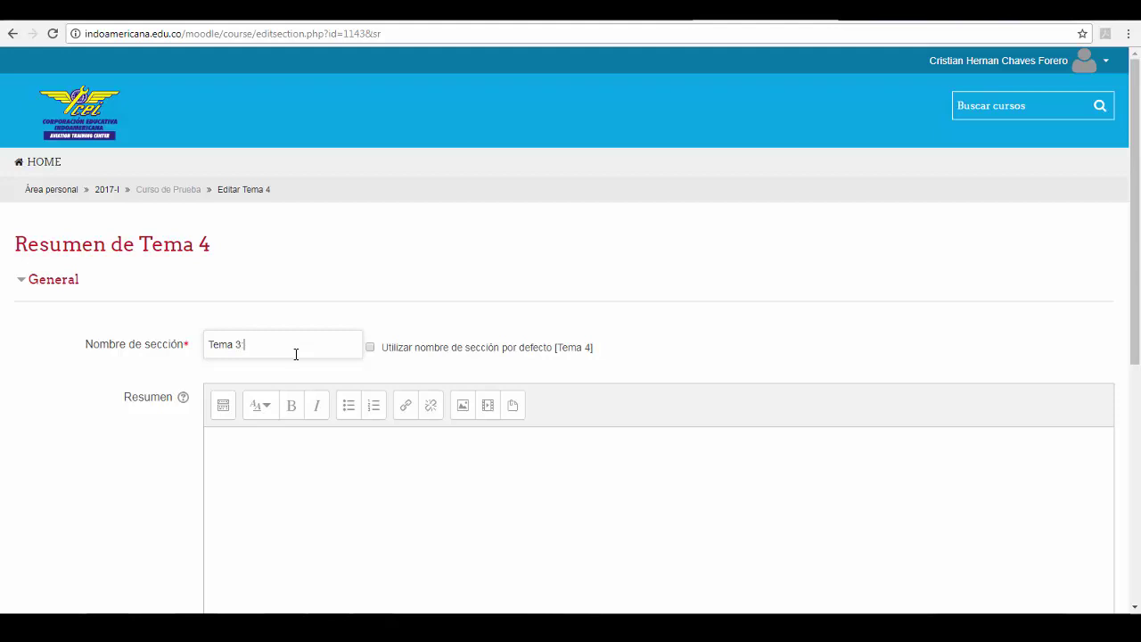
type("Tema 3:Gest")
type("ionar un curso")
- Add a Spanish section summary saying the teacher must be able to administer the course and upload and edit its material, and save it
scroll(295, 351, "down", 3)
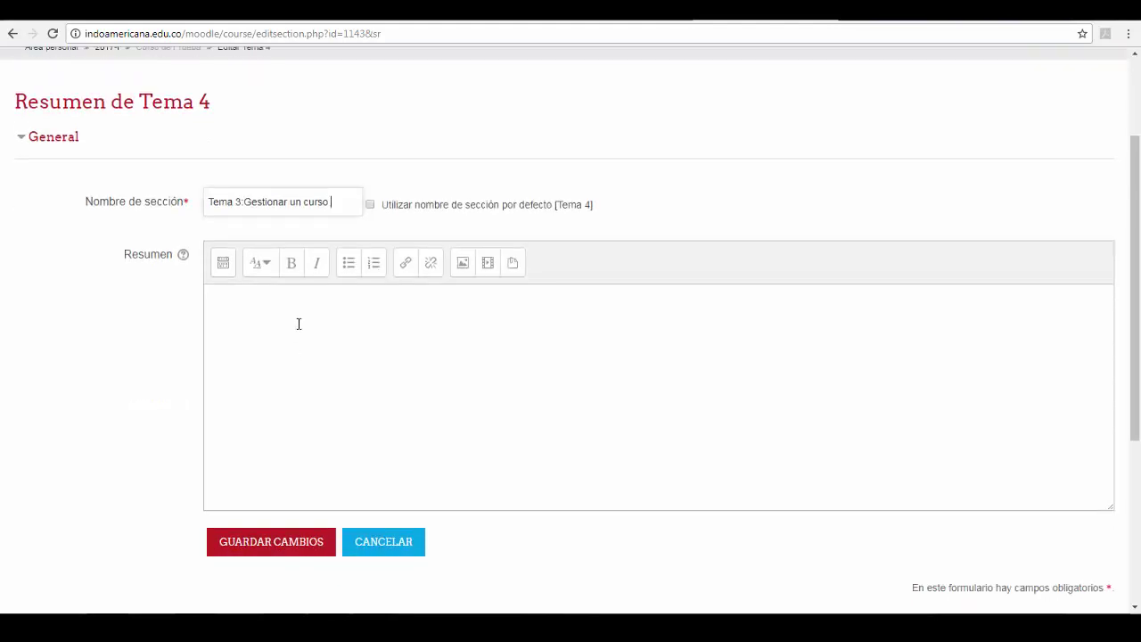
left_click(300, 323)
type("Usted como docente del curso deberá estar en la capacidad de administrar este, deberá poder subir y editar el material necesario para el desarrollo del curso.")
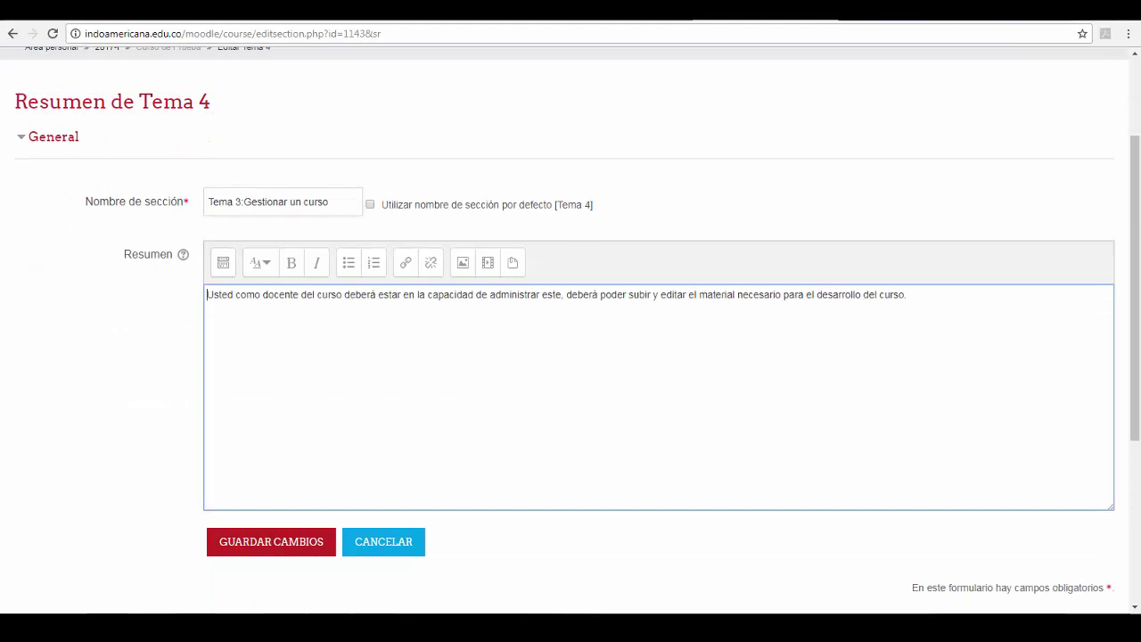
left_click(297, 553)
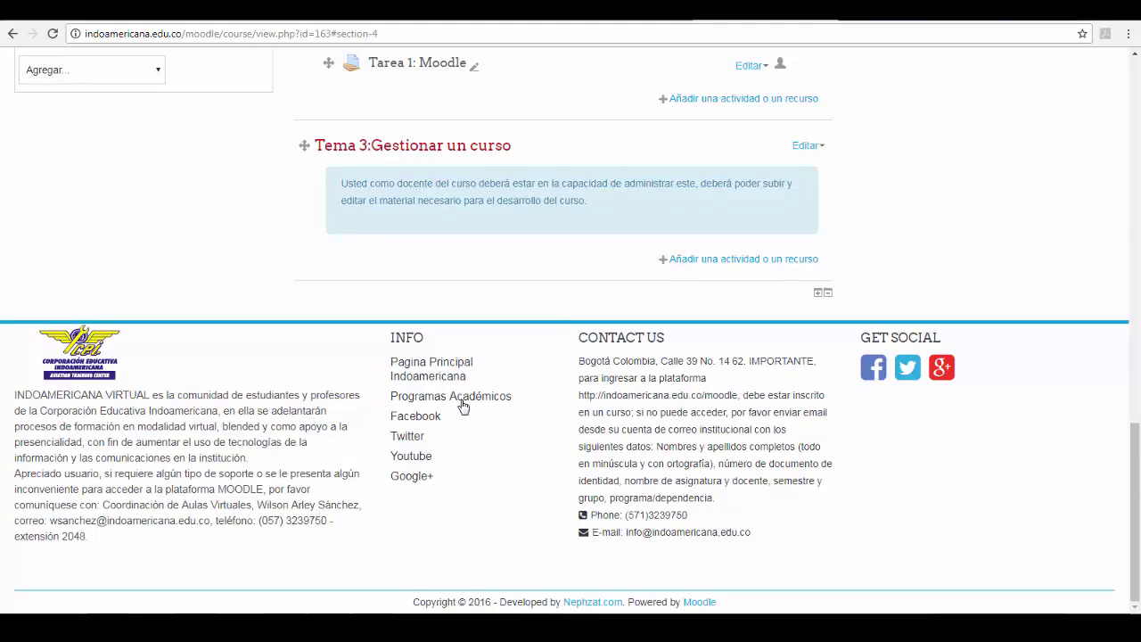
- Add a Cuestionario activity to the Tema 3:Gestionar un curso section and name it Parcial
left_click(711, 259)
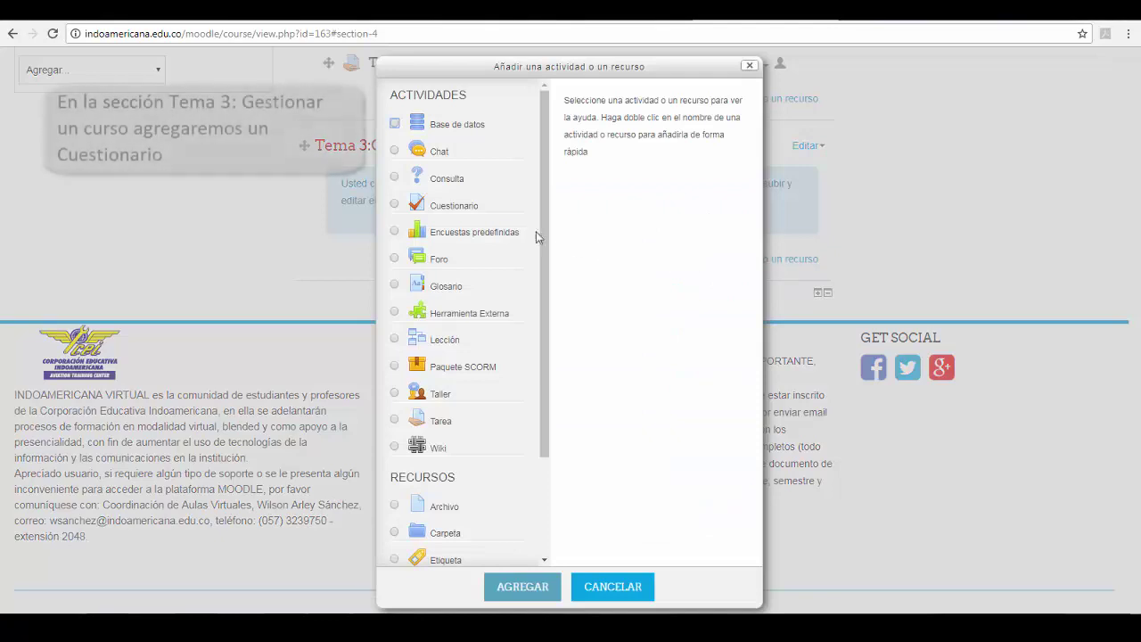
left_click(395, 206)
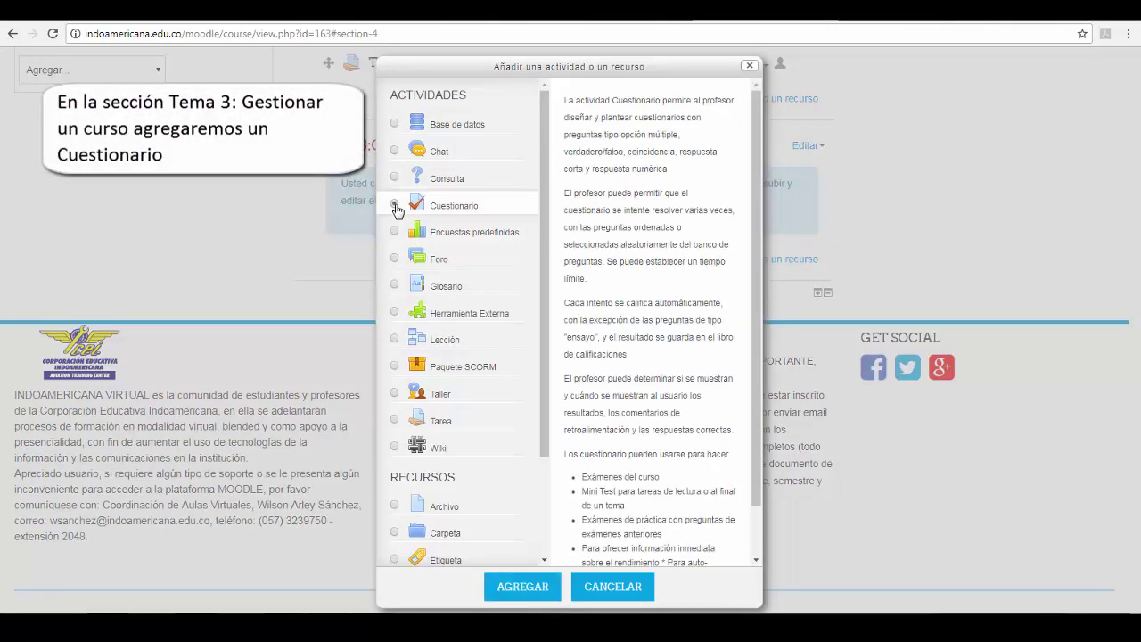
left_click(522, 587)
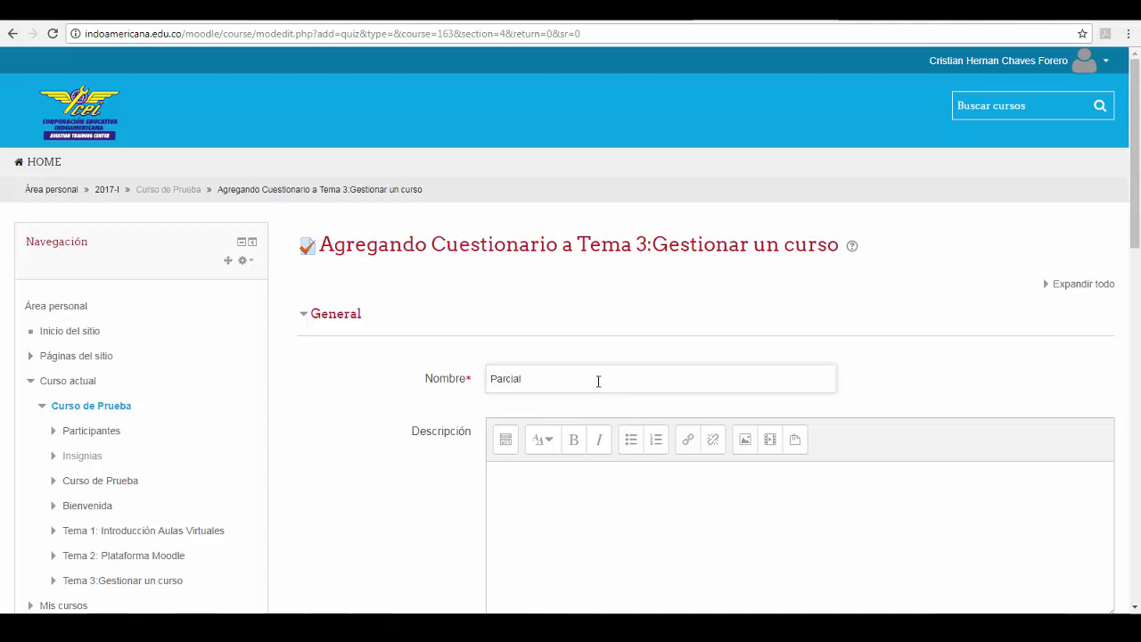
- Review the Parcial quiz's opening date, closing date and time limit settings under Temporalización
scroll(599, 380, "down", 3)
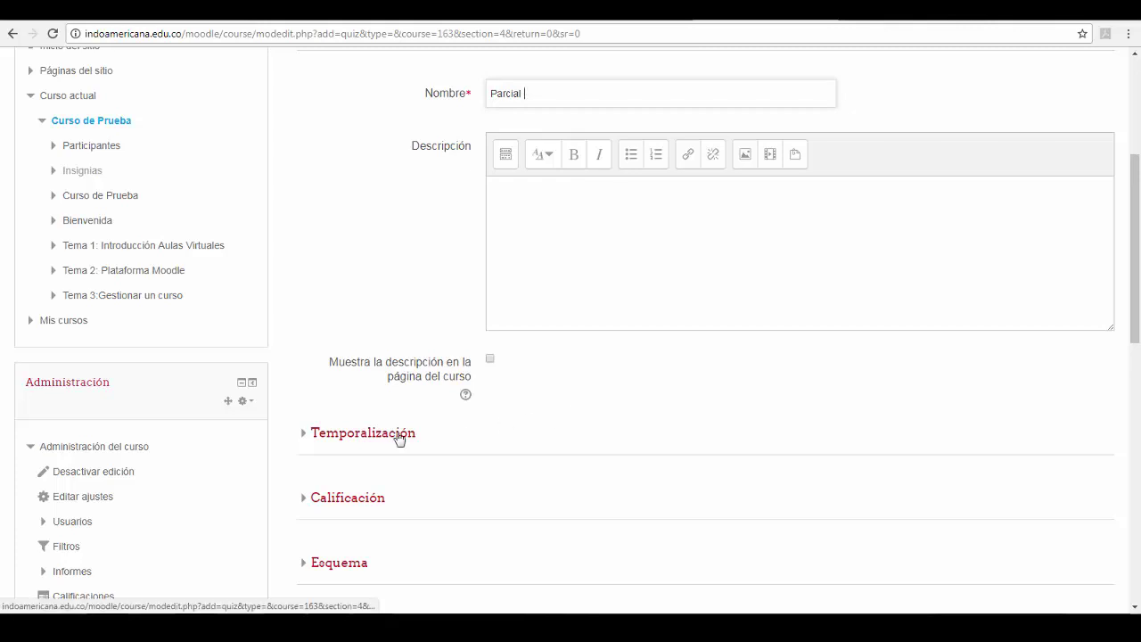
left_click(399, 437)
scroll(400, 437, "down", 1)
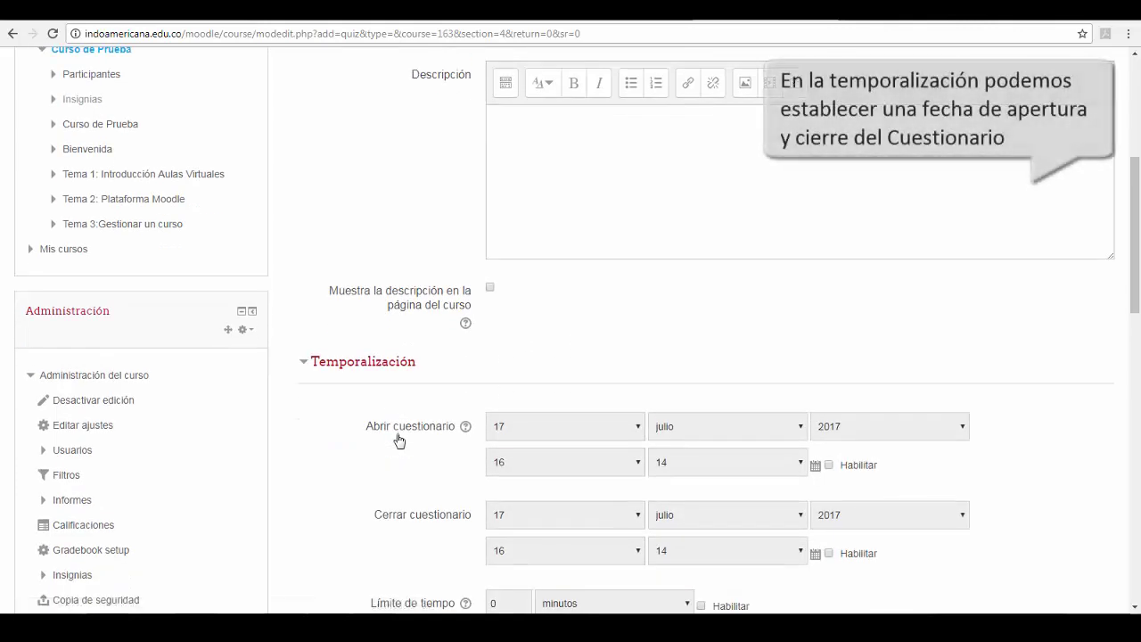
scroll(398, 439, "down", 1)
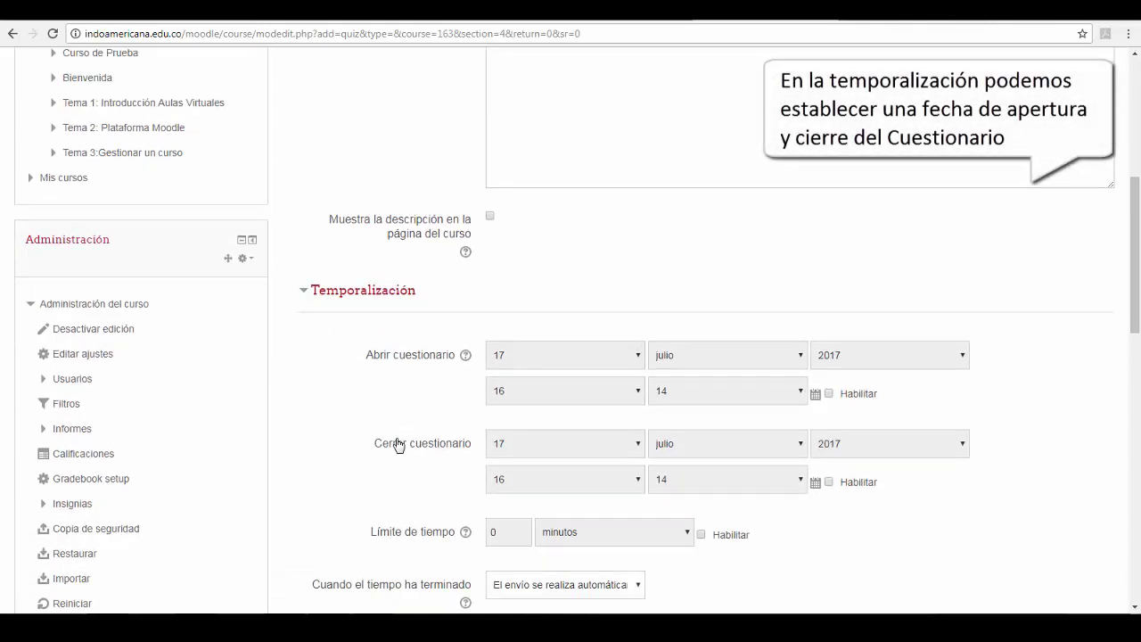
scroll(398, 439, "down", 3)
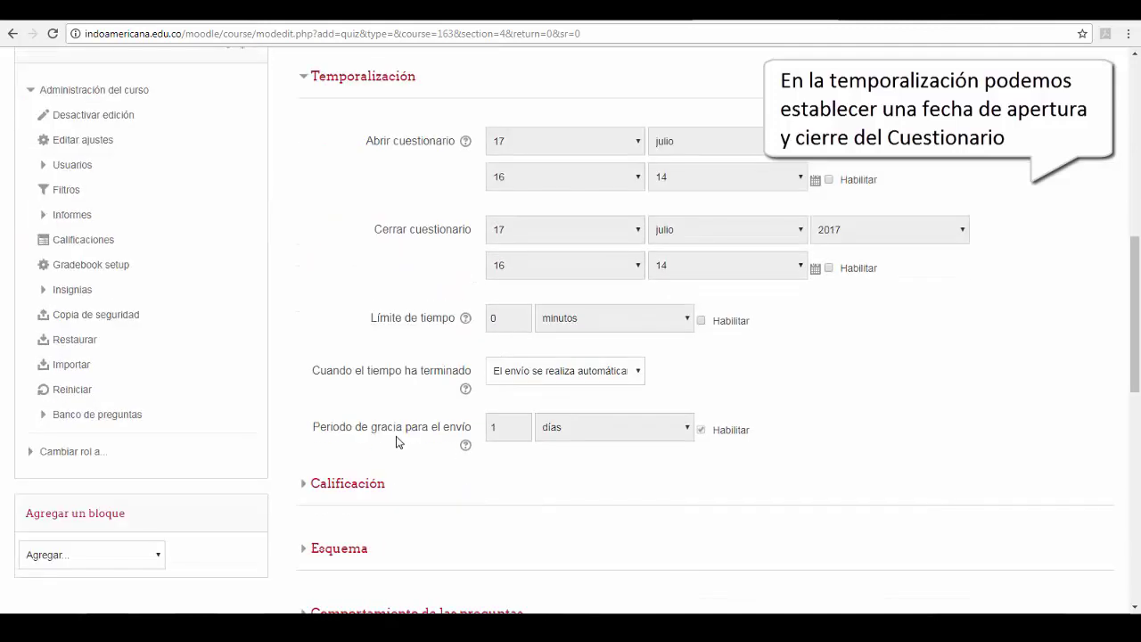
left_click(378, 78)
- Set the quiz's Intentos permitidos to 1 in the Calificación settings
left_click(373, 144)
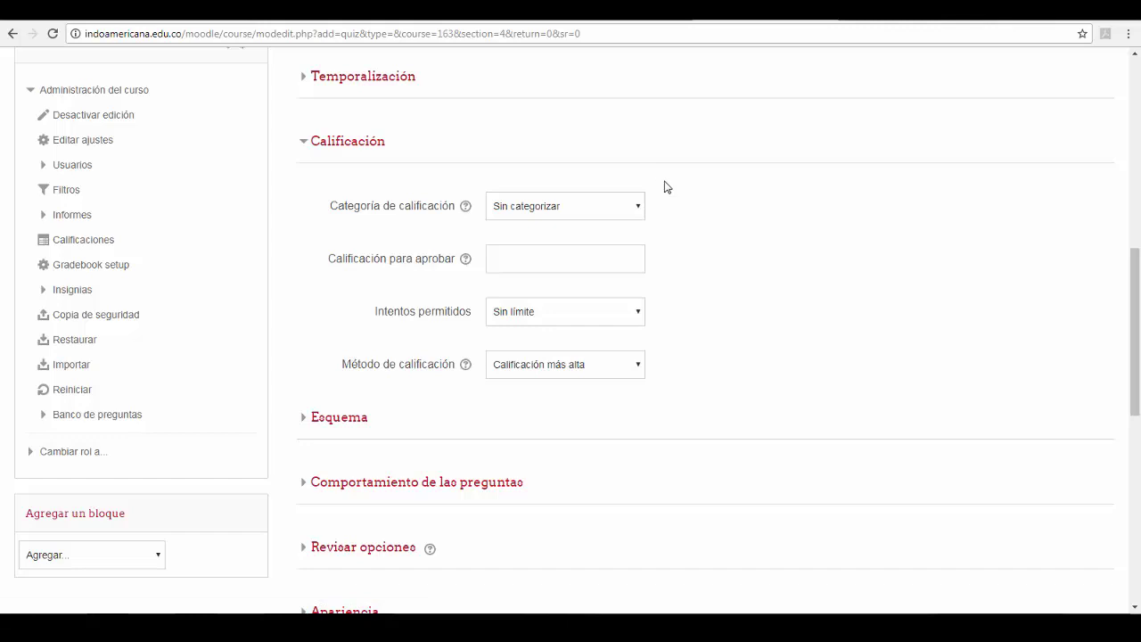
scroll(665, 186, "down", 2)
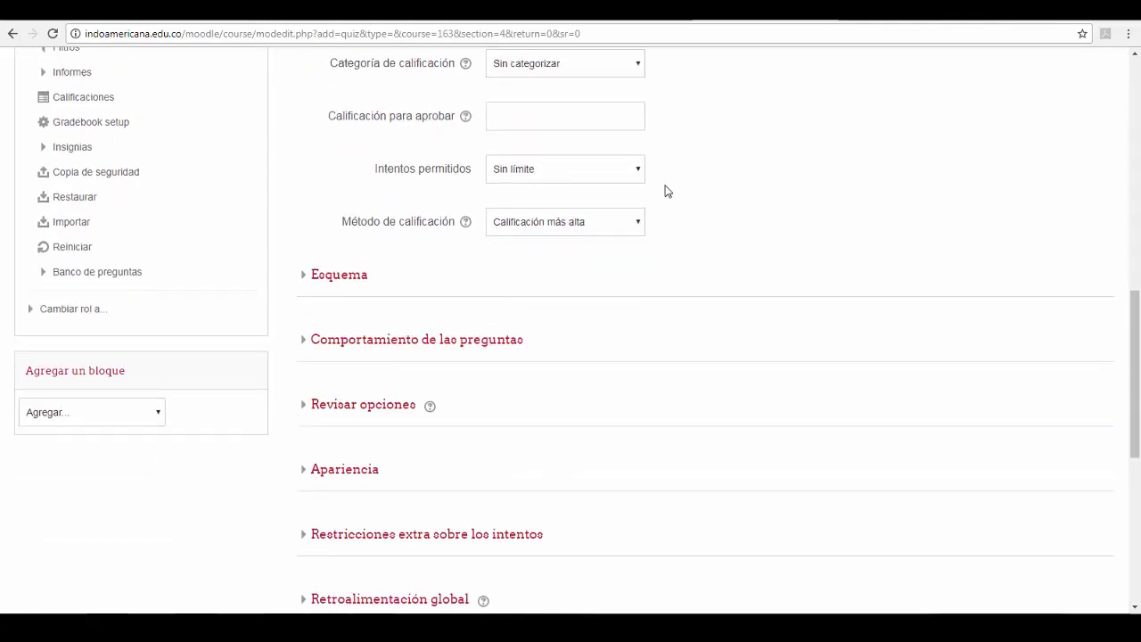
scroll(665, 191, "up", 2)
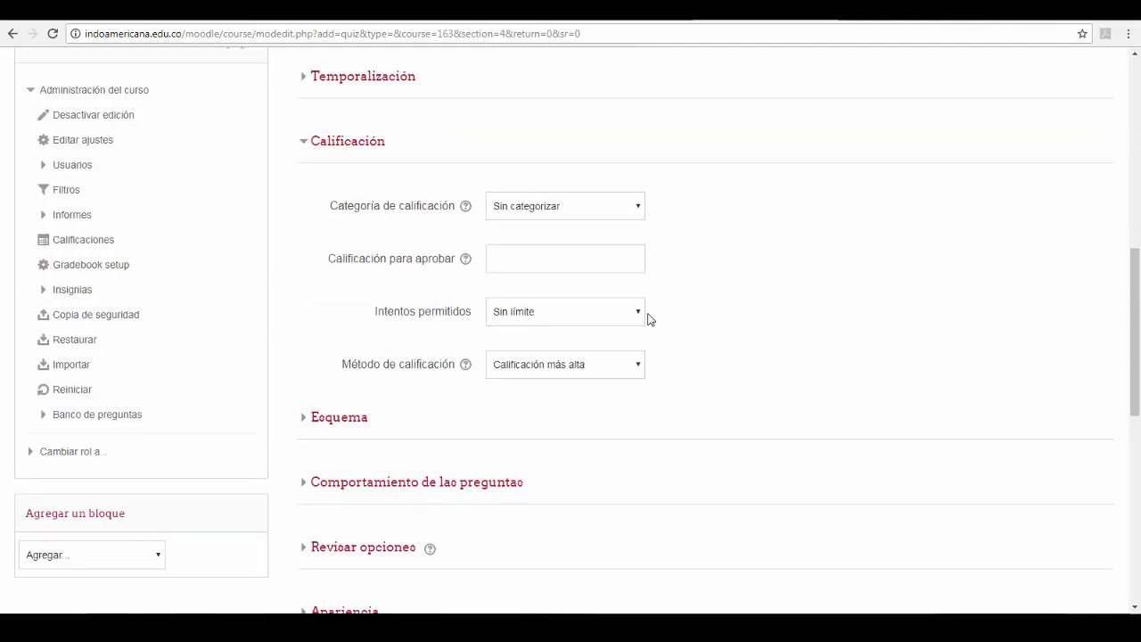
left_click(640, 316)
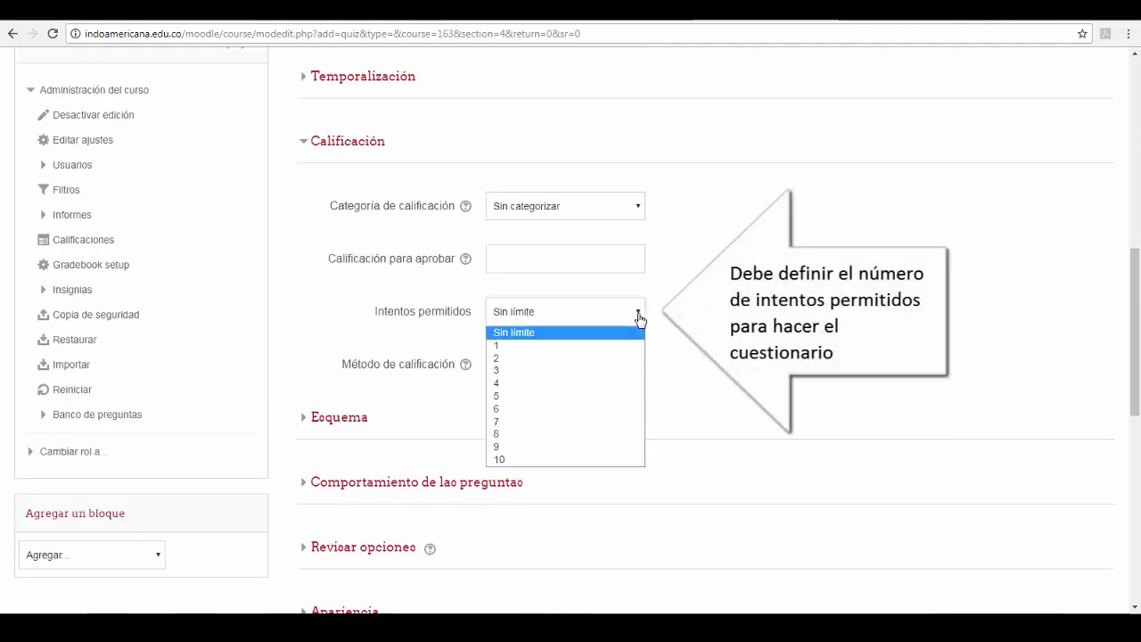
key("Escape")
key("Down")
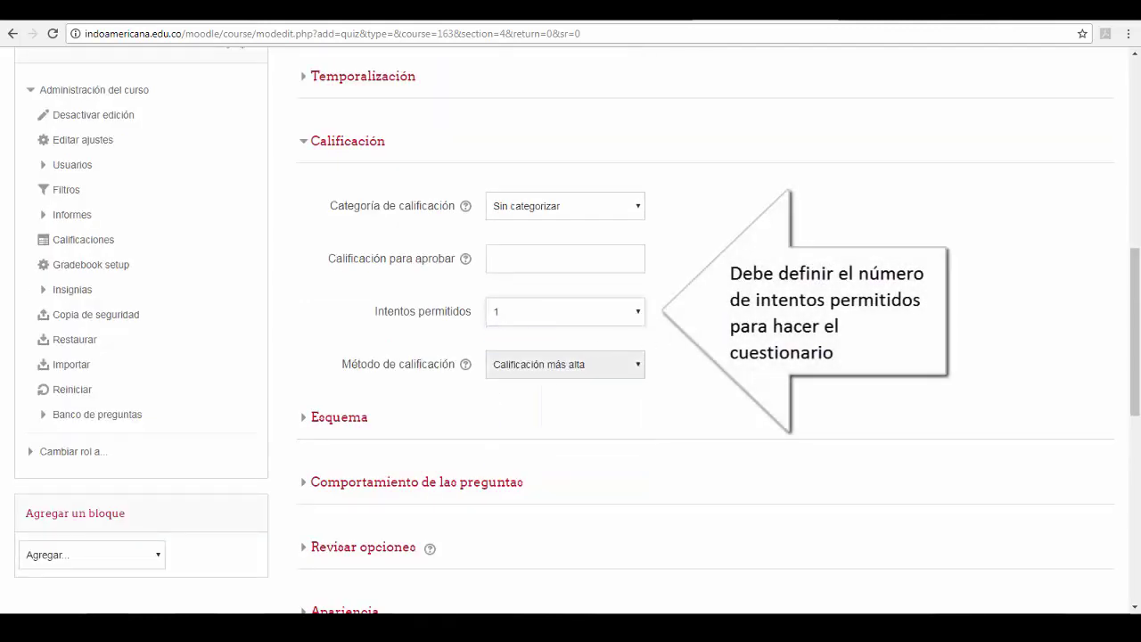
- Save the Parcial quiz with its other settings left at their defaults and show it
scroll(711, 321, "down", 1)
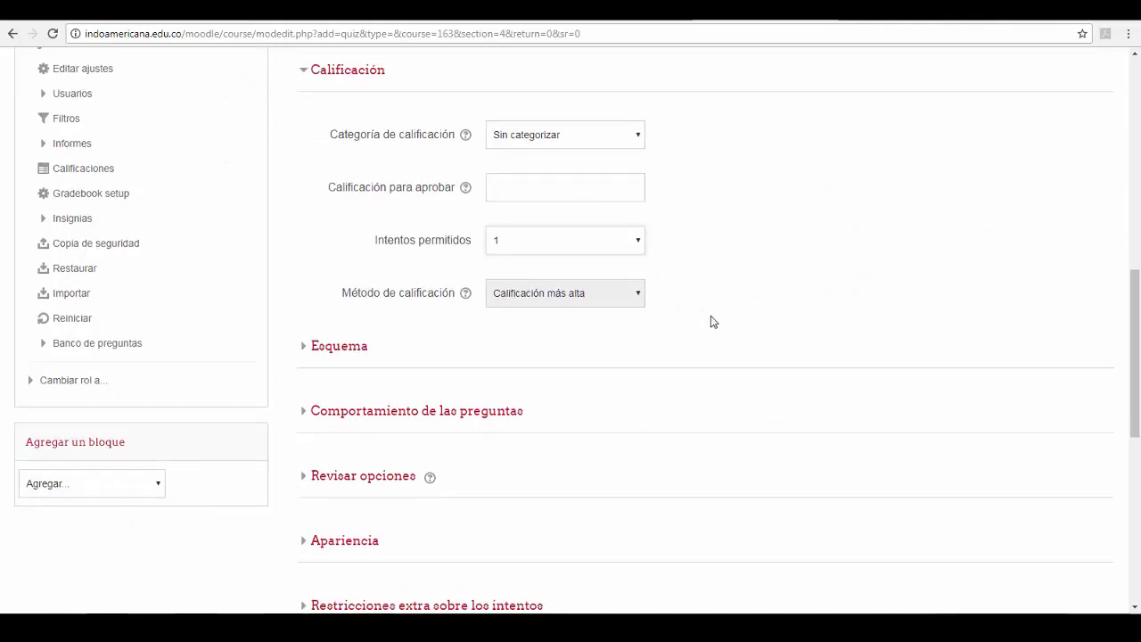
scroll(711, 321, "down", 1)
scroll(712, 321, "down", 1)
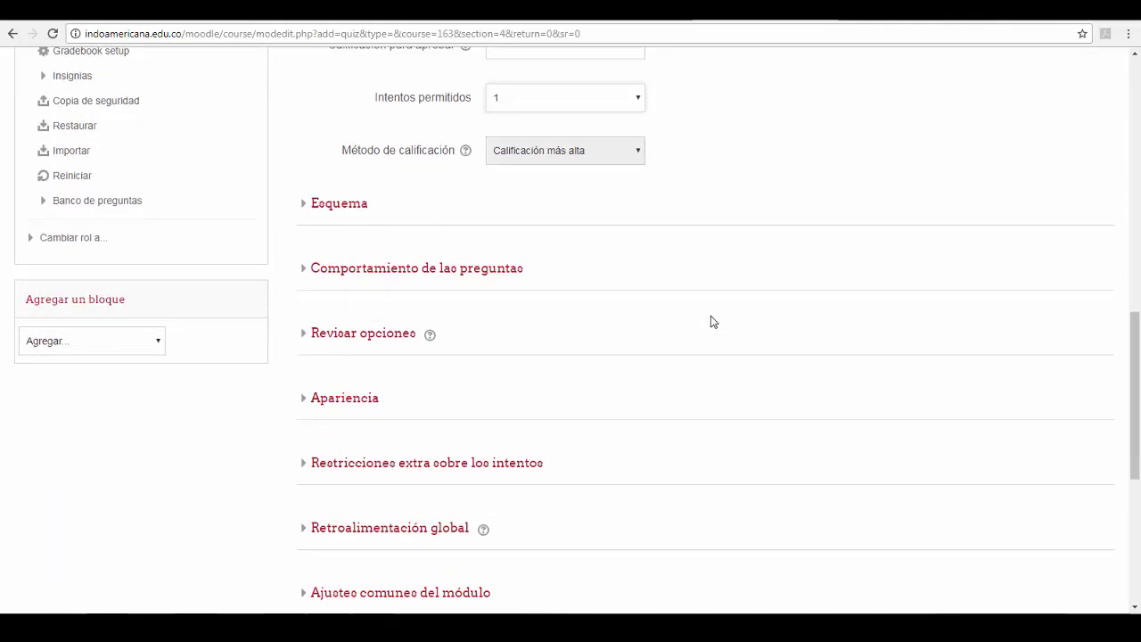
scroll(711, 321, "down", 1)
scroll(712, 321, "down", 1)
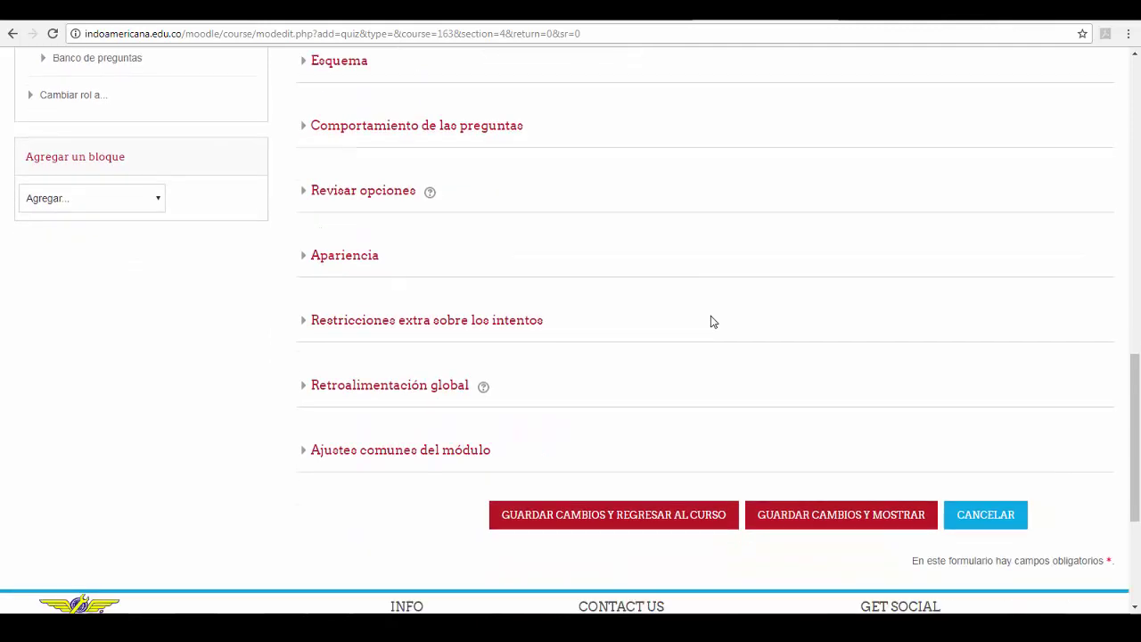
left_click(840, 518)
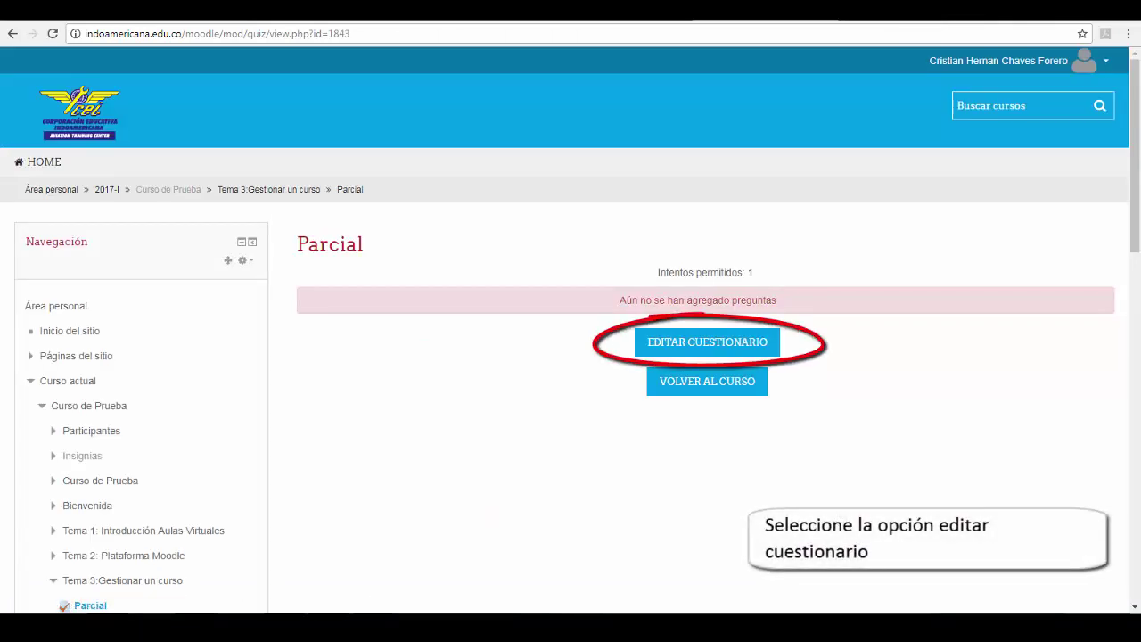
- Edit the Parcial quiz and add a new question of the Opción múltiple type
left_click(772, 344)
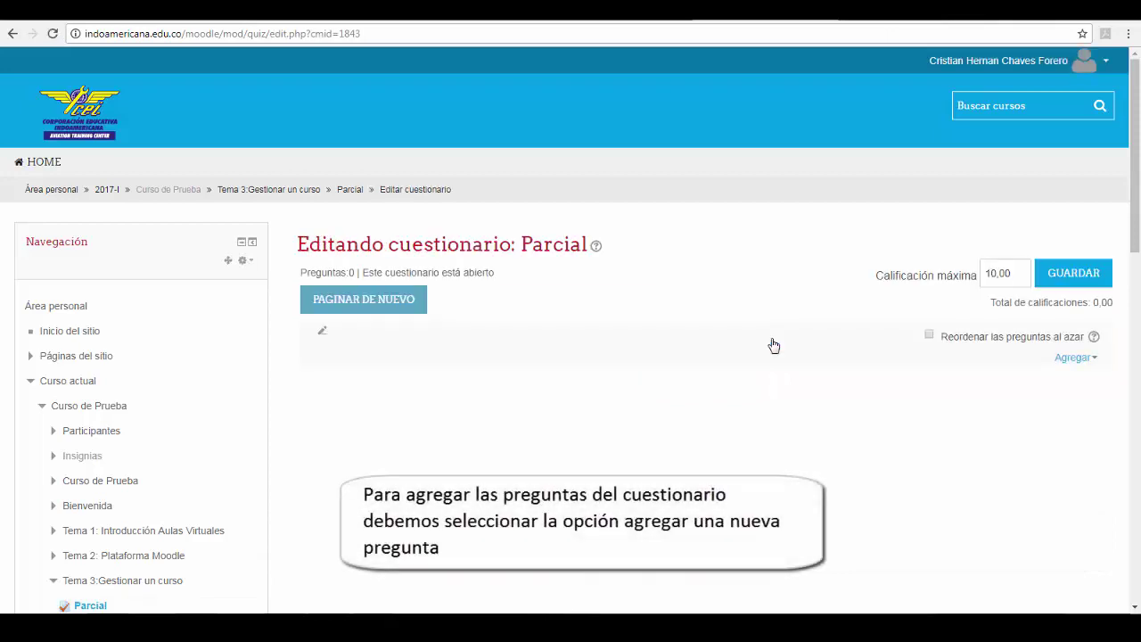
left_click(1074, 357)
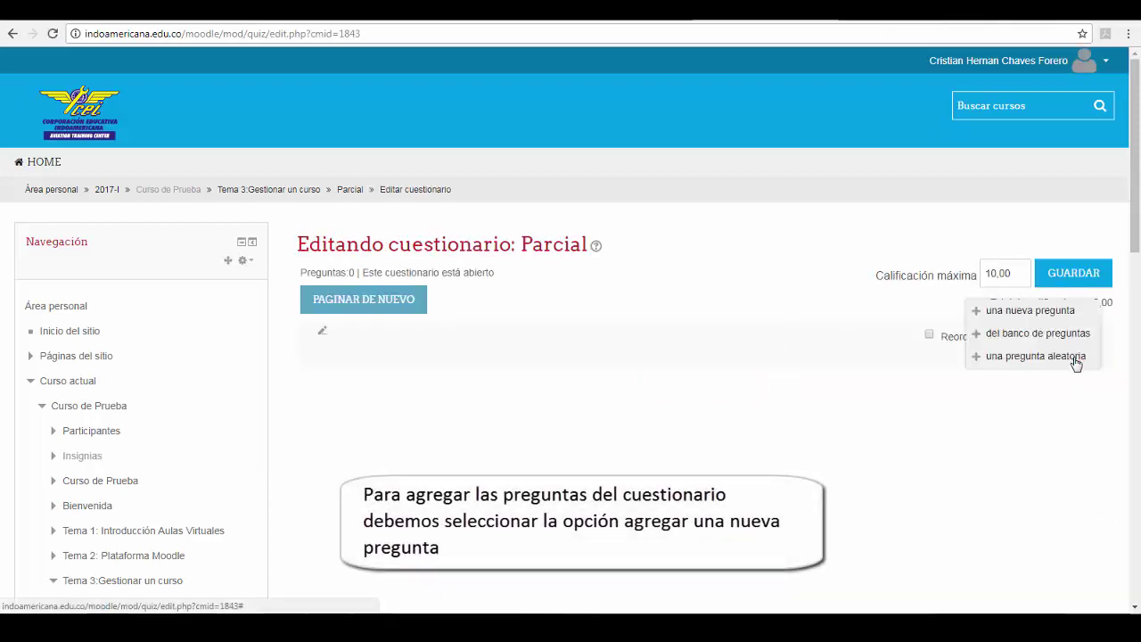
left_click(1059, 312)
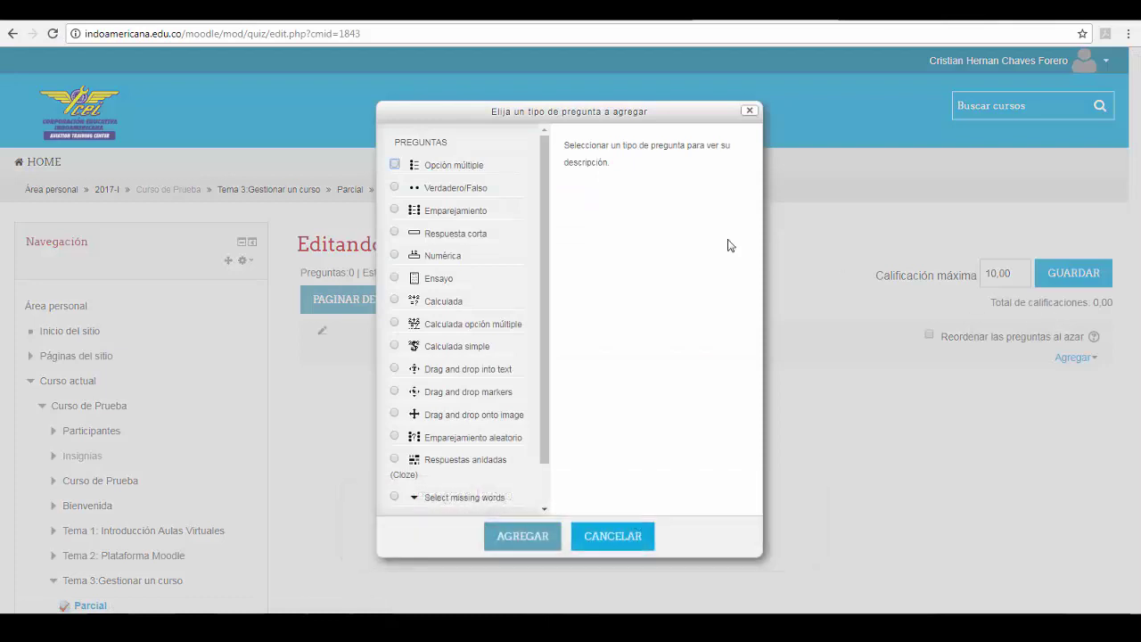
left_click(395, 165)
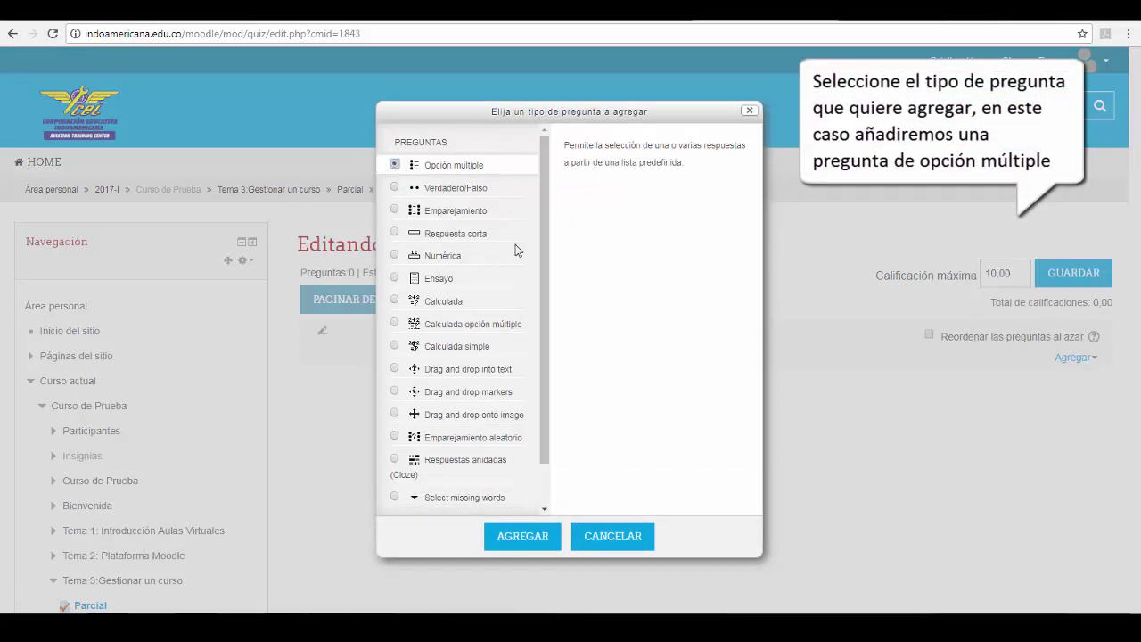
left_click(533, 537)
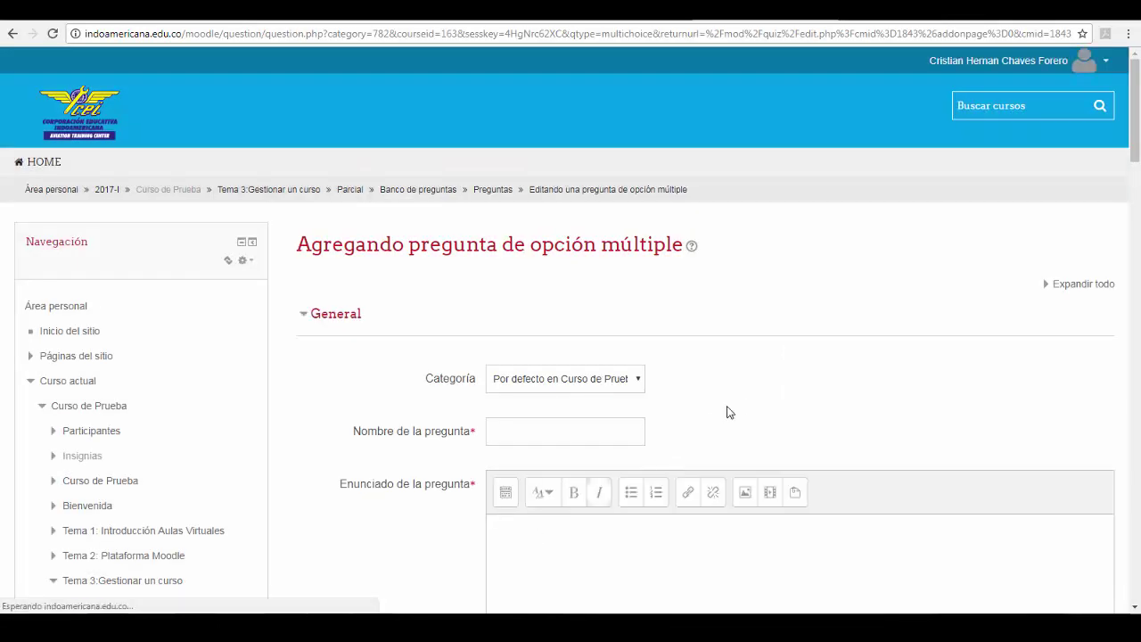
- Name the question Pregunta 1 and enter the statement "¿Cuál recurso puede agregar en su curso Moodle?"
scroll(740, 404, "down", 1)
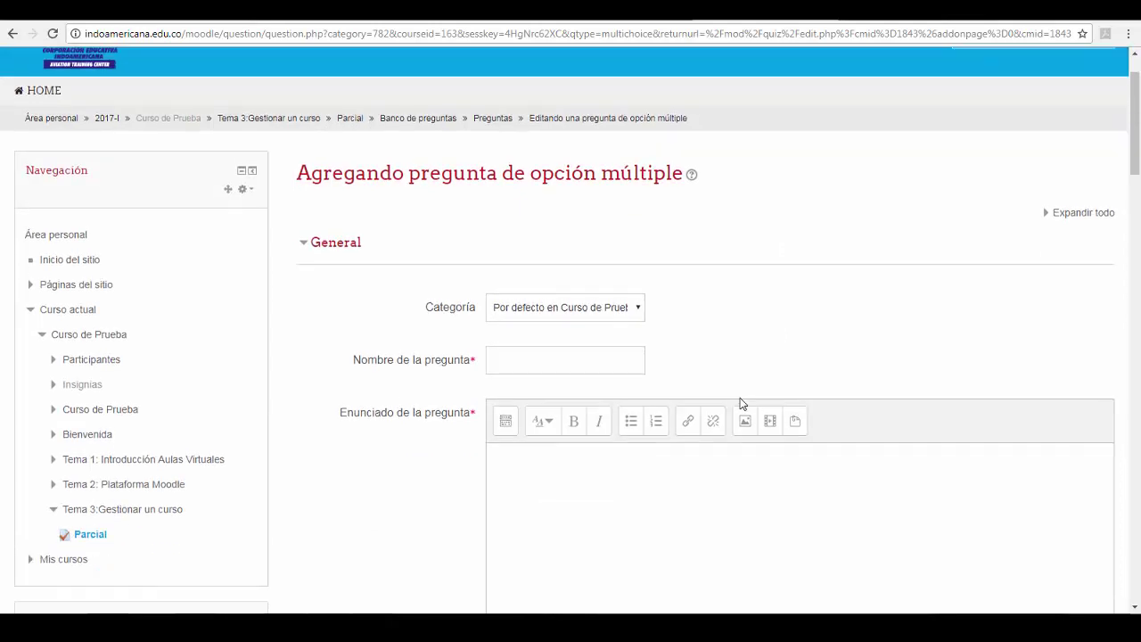
scroll(740, 404, "down", 1)
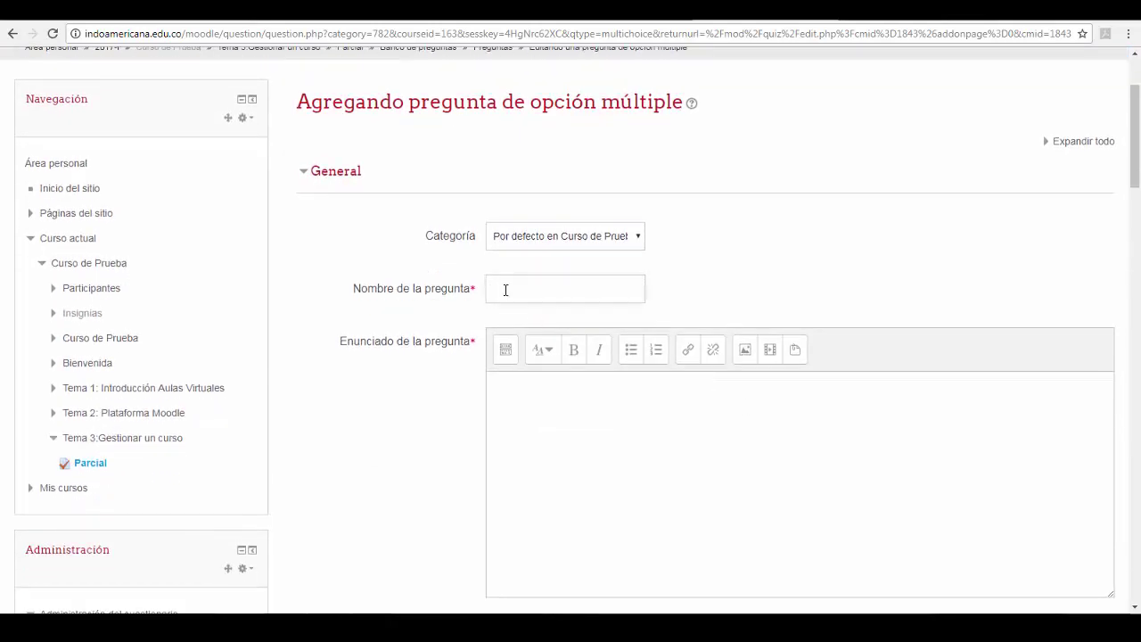
type("Pregunta 1")
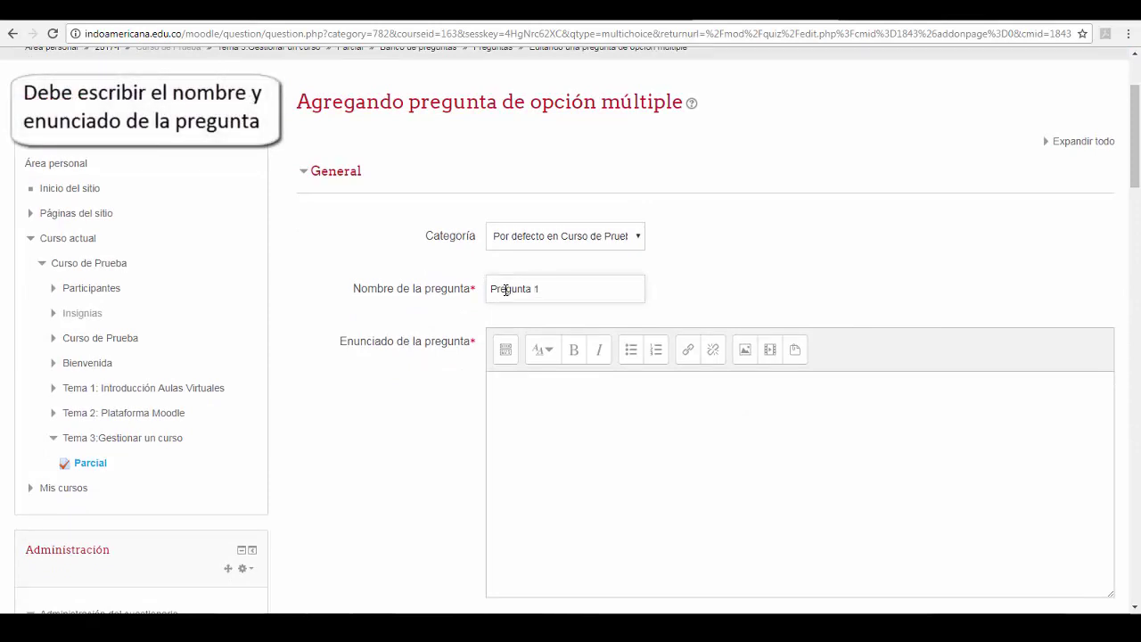
scroll(570, 399, "down", 1)
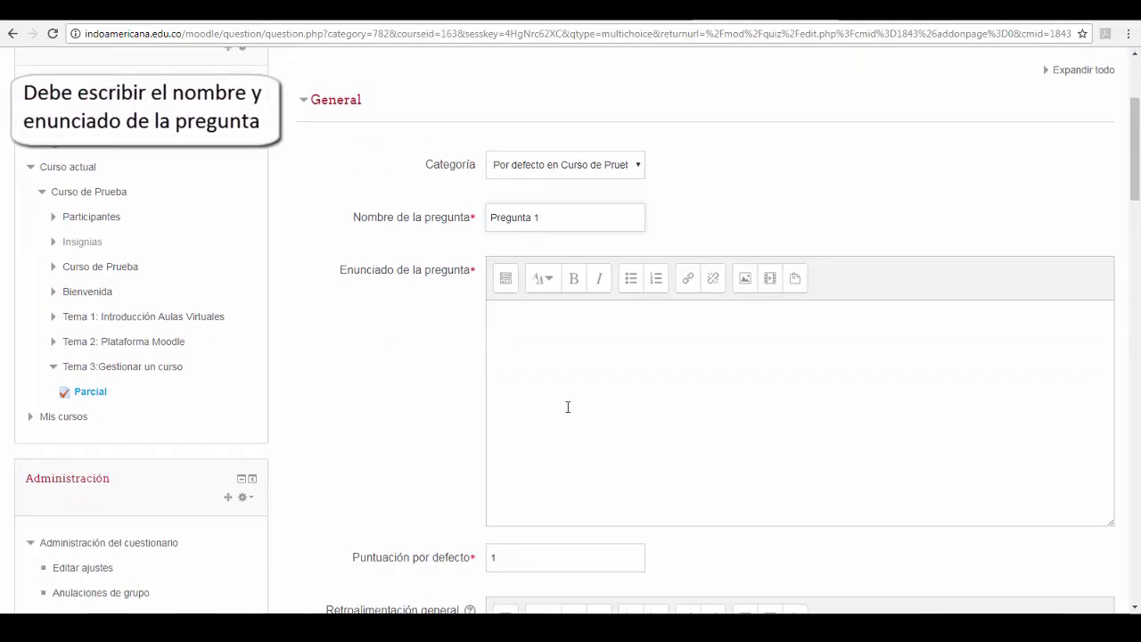
left_click(550, 342)
type("¿Cuál recurso puede agregar en su curso Moodle?")
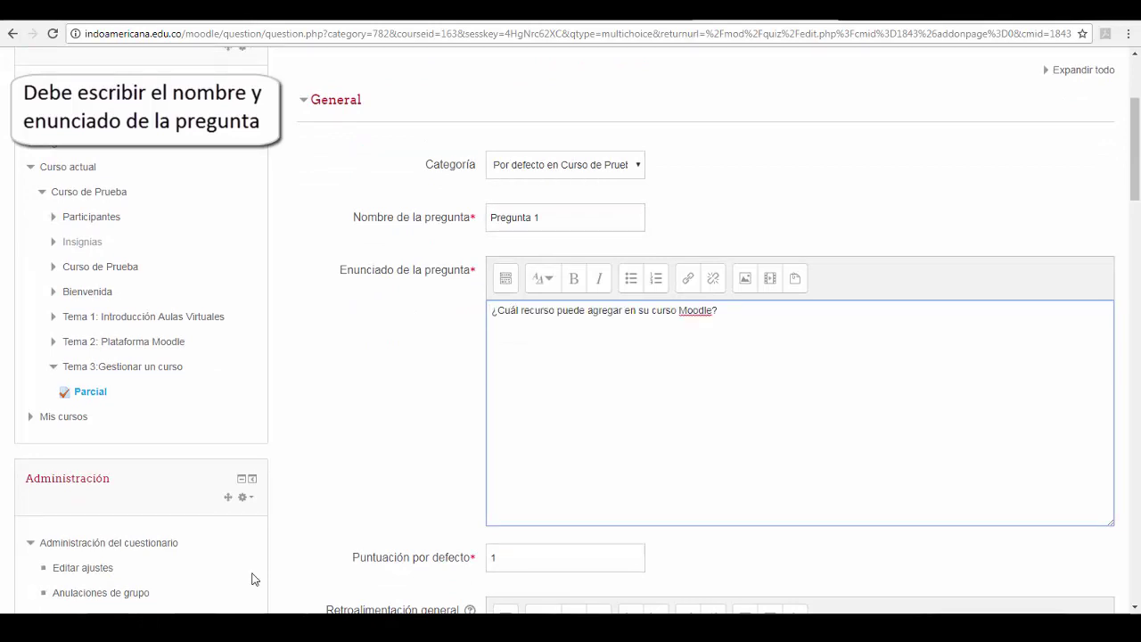
- Enter Cuestionario as Elección 1 and Tarea as Elección 2 in the question's answers
scroll(548, 341, "down", 4)
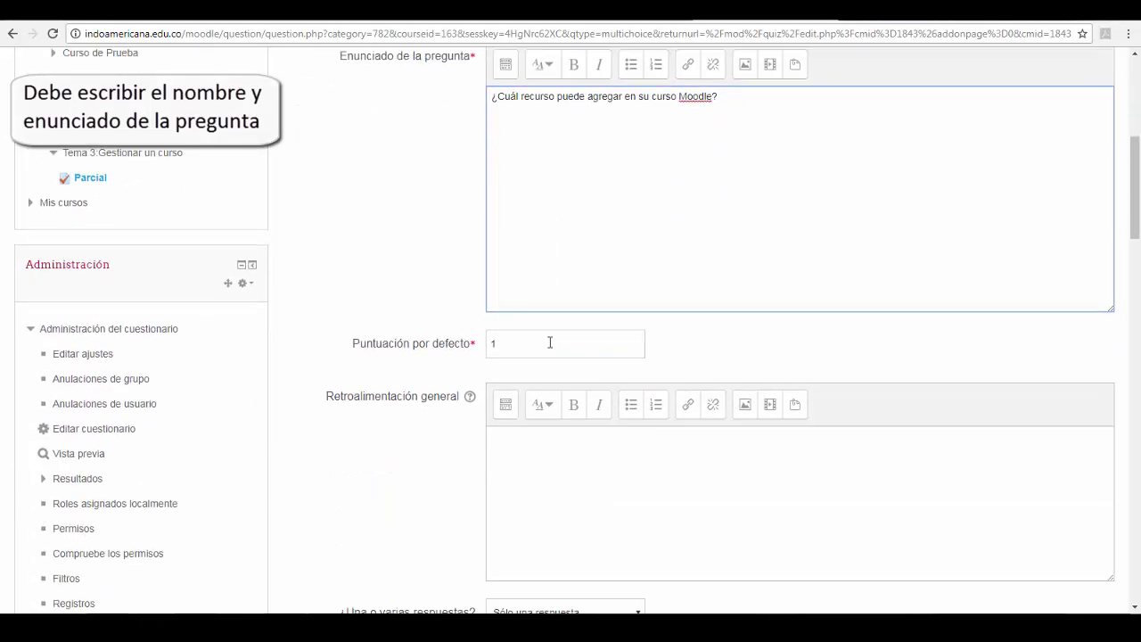
scroll(550, 342, "down", 3)
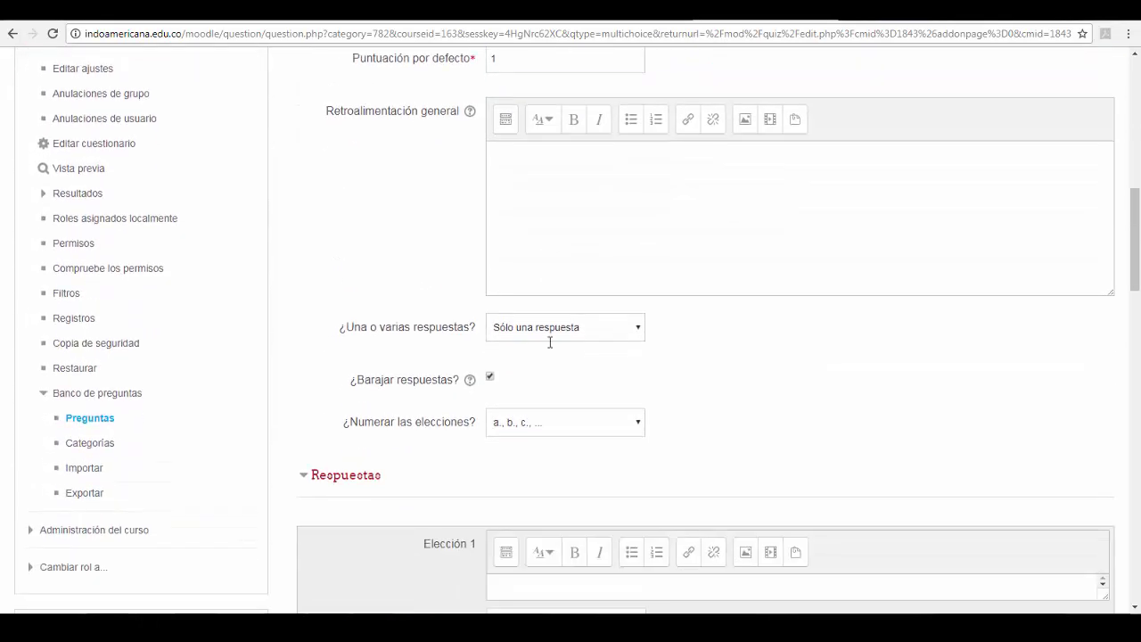
scroll(549, 348, "down", 2)
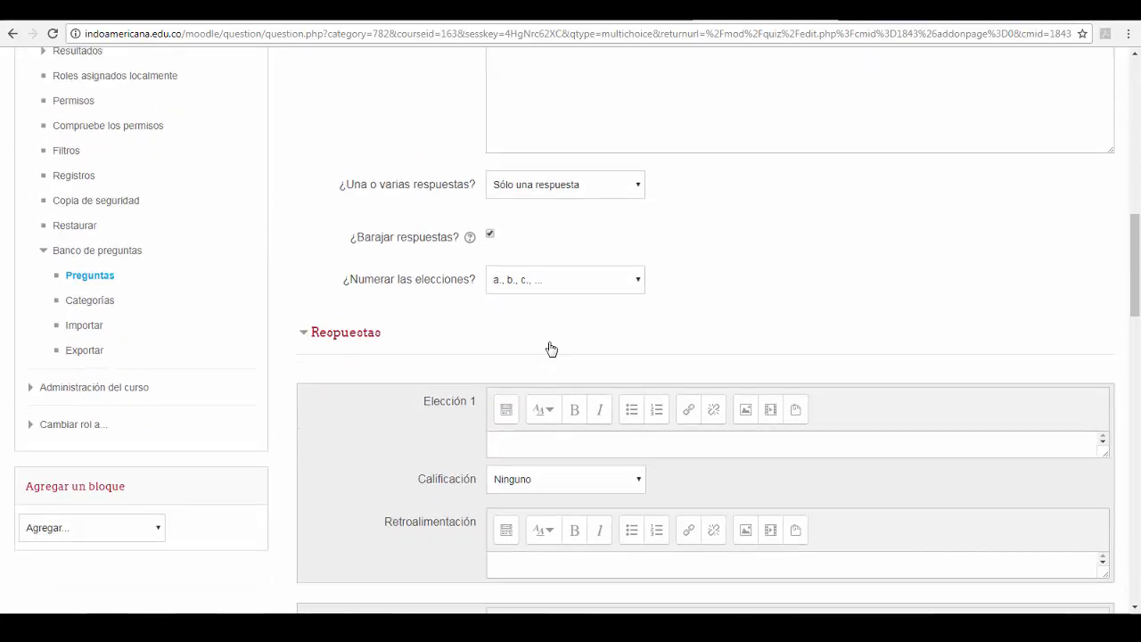
scroll(549, 348, "down", 1)
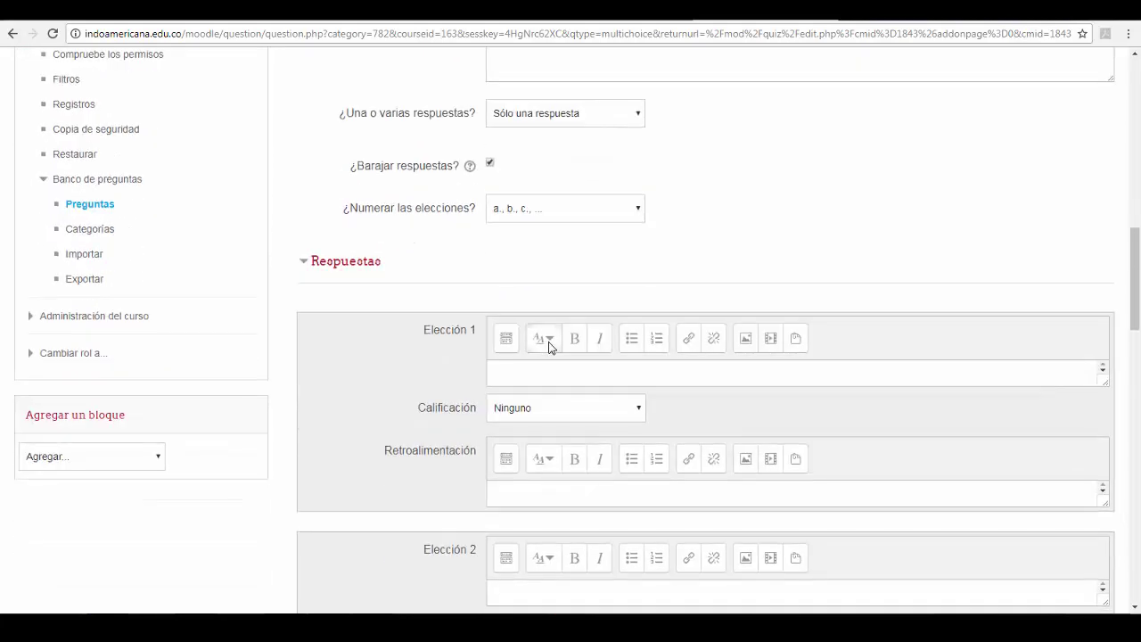
left_click(551, 371)
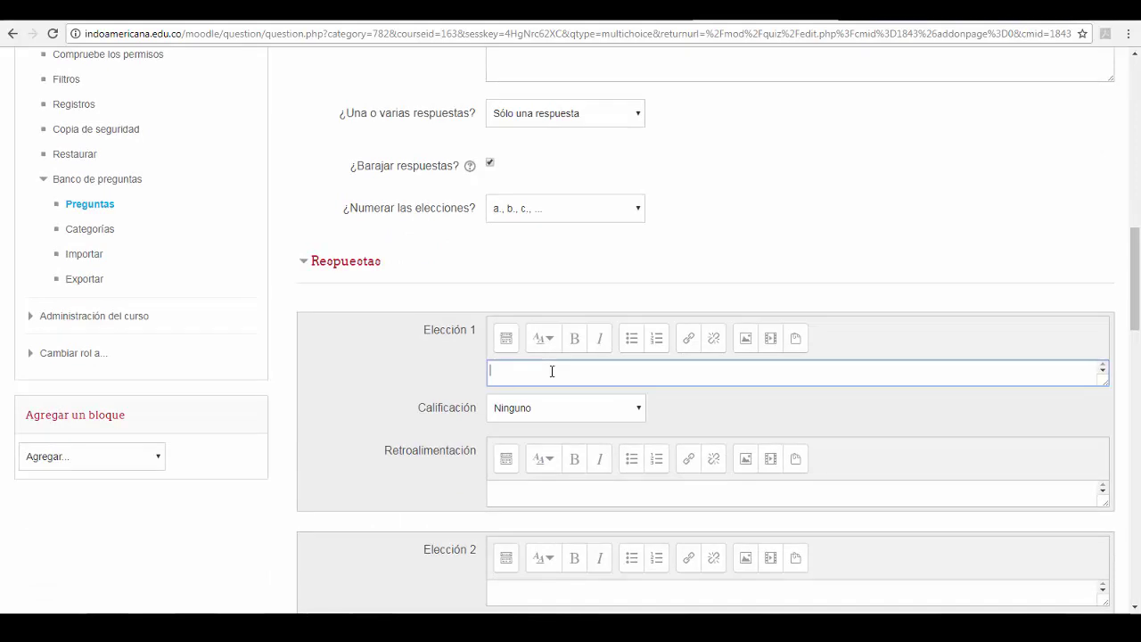
type("Cue")
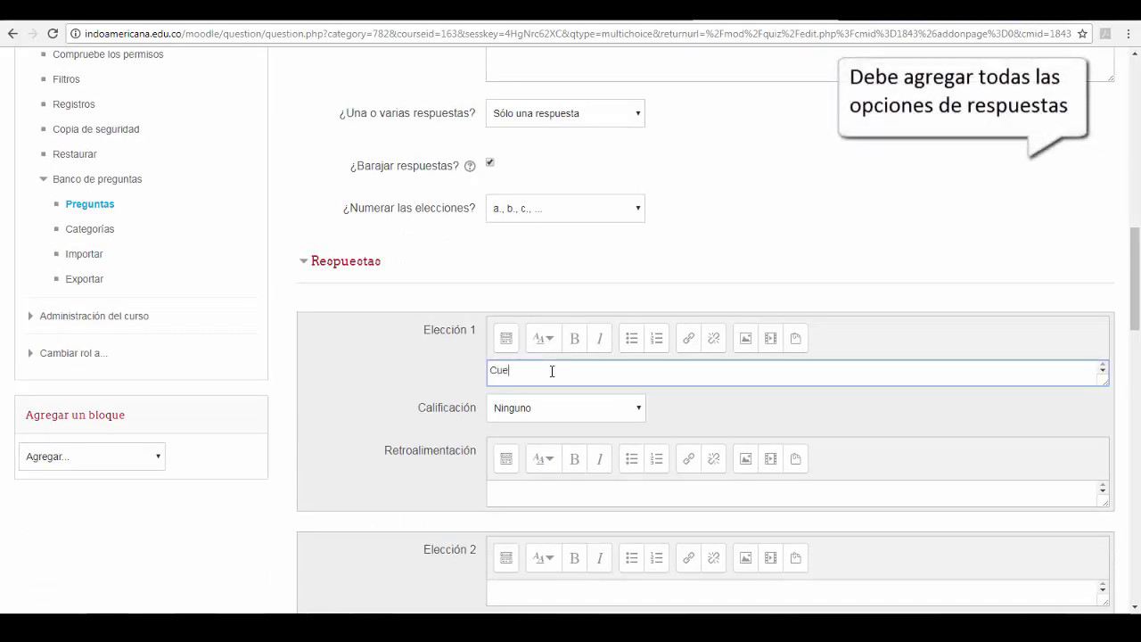
type("stionario")
scroll(590, 396, "down", 2)
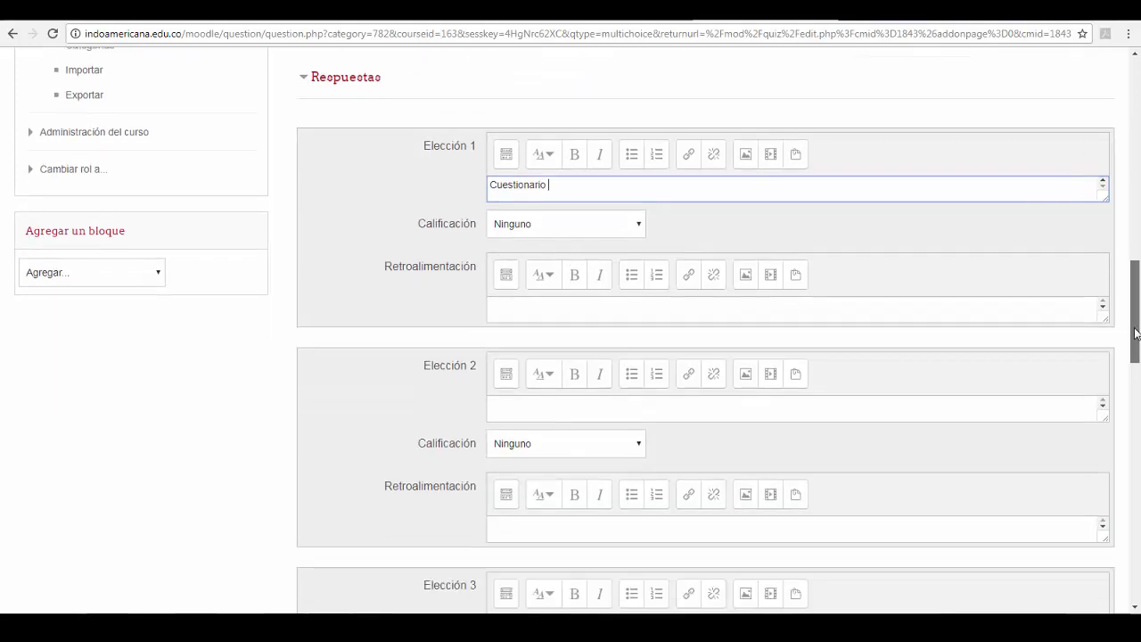
left_click(586, 409)
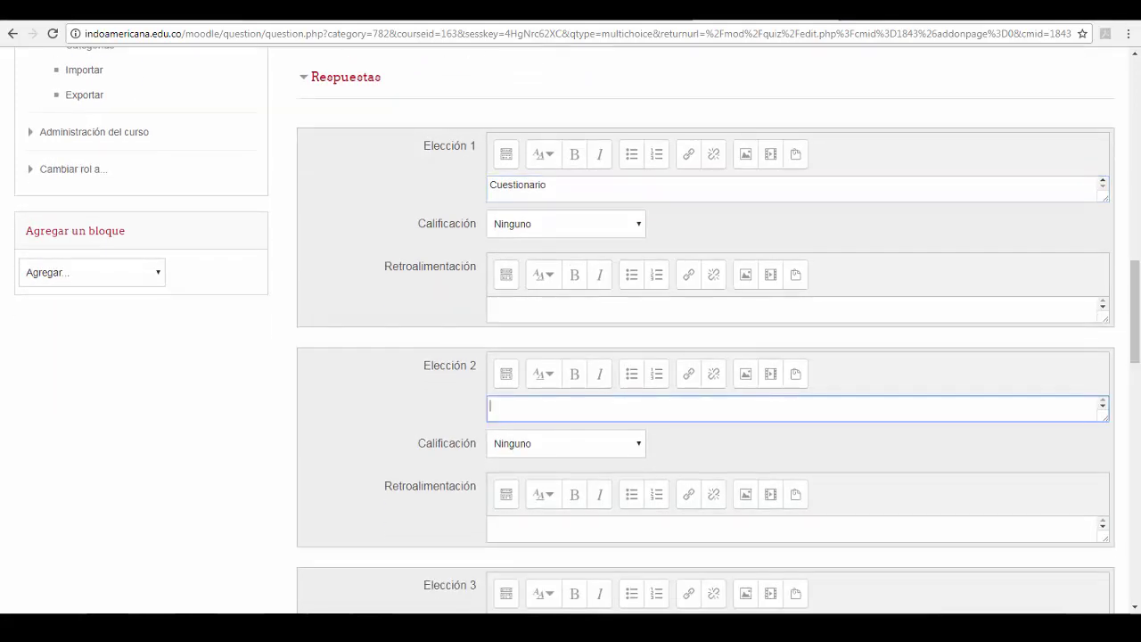
type("Tarea")
- Enter Archivo as Elección 3 and Todos as Elección 4 in the question's answers
left_click_drag(1137, 341, 1139, 387)
left_click(584, 388)
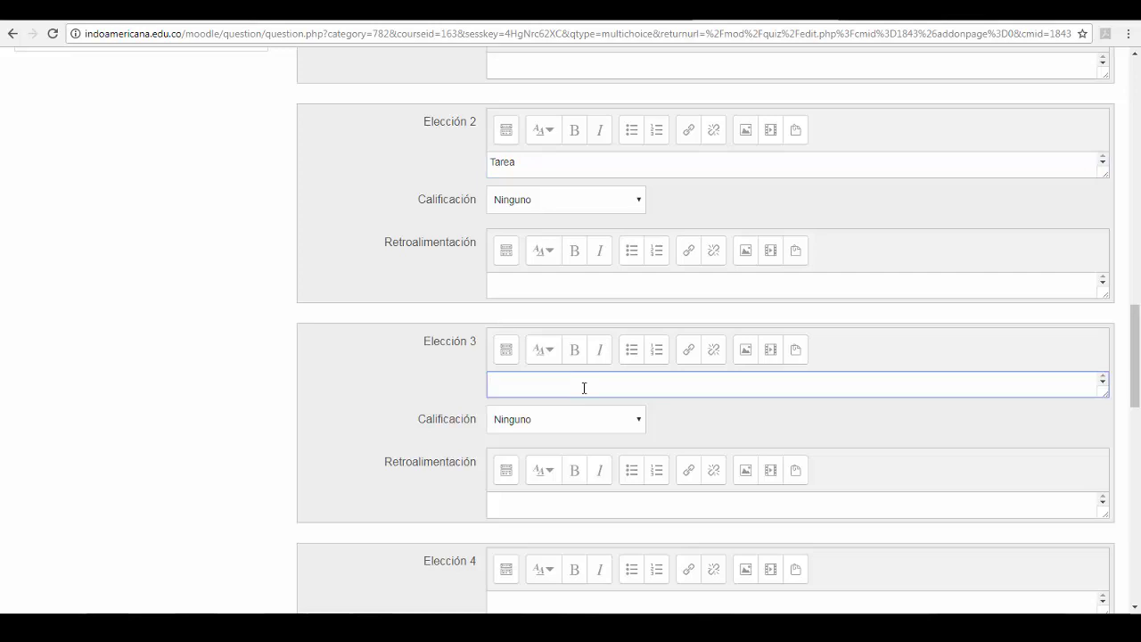
type("Archivo")
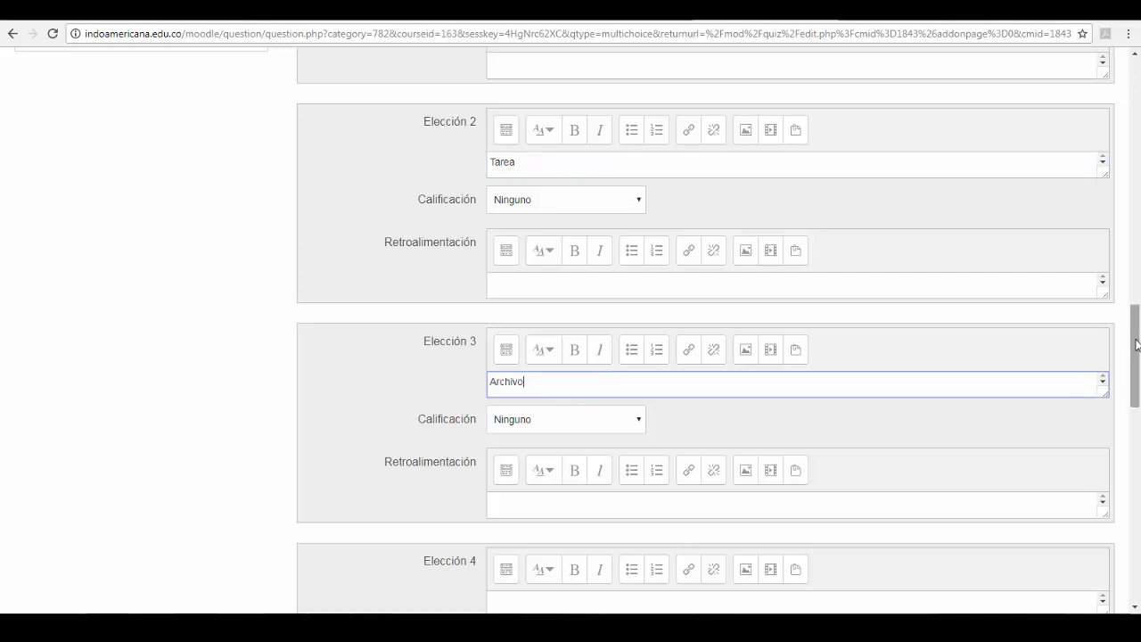
left_click_drag(1136, 344, 1135, 395)
left_click(585, 332)
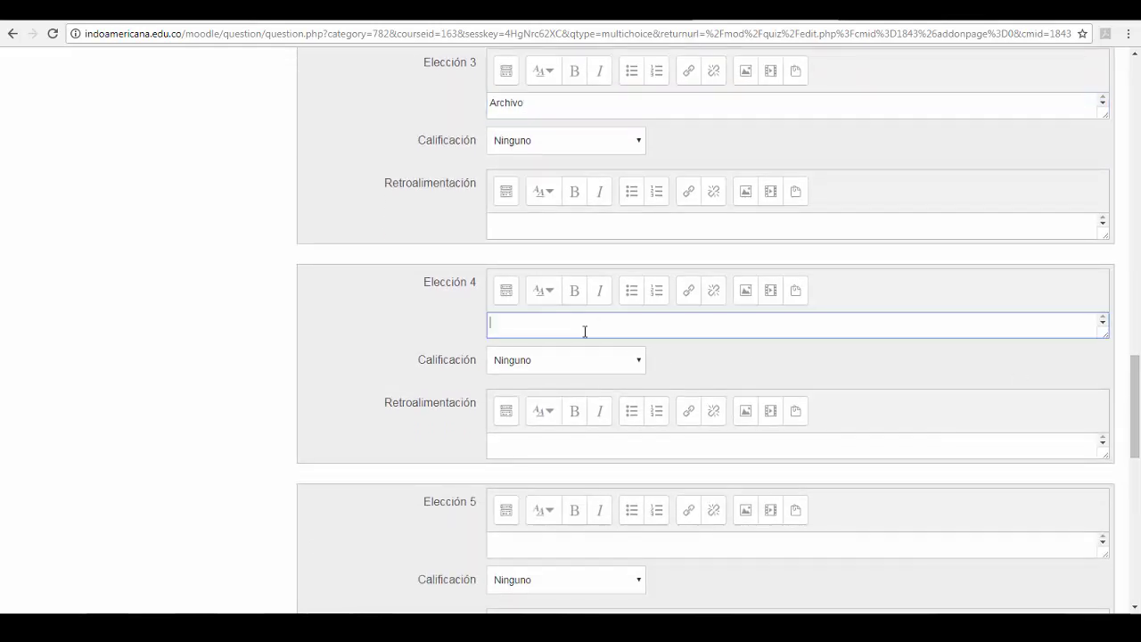
type("Todos")
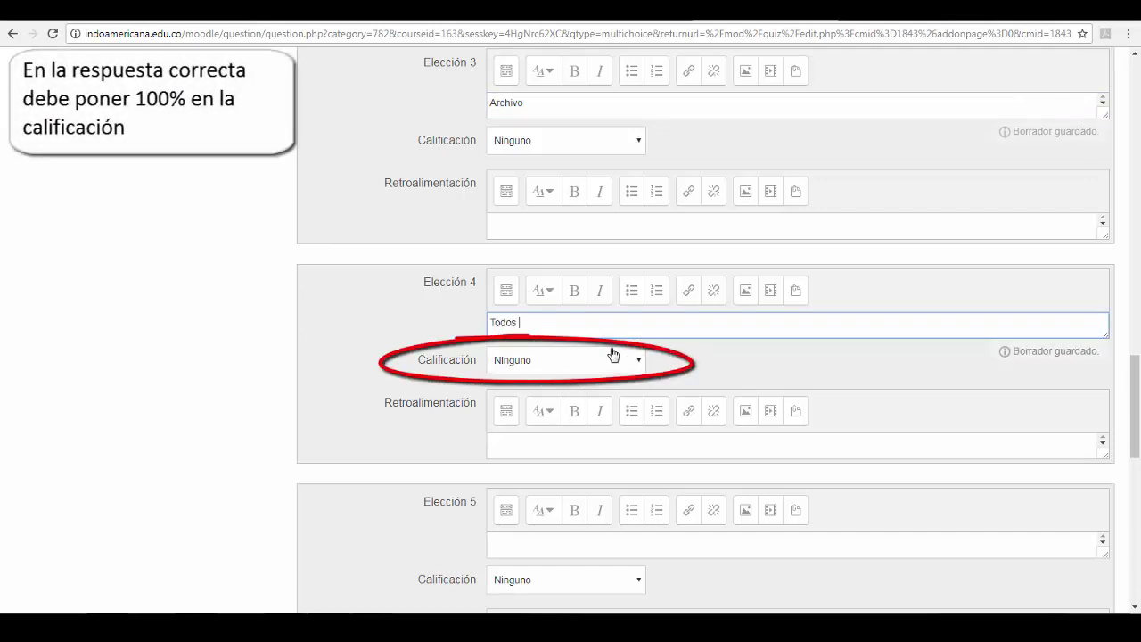
- Set the Calificación of Elección 4 to 100% and save the multiple-choice question
left_click(636, 362)
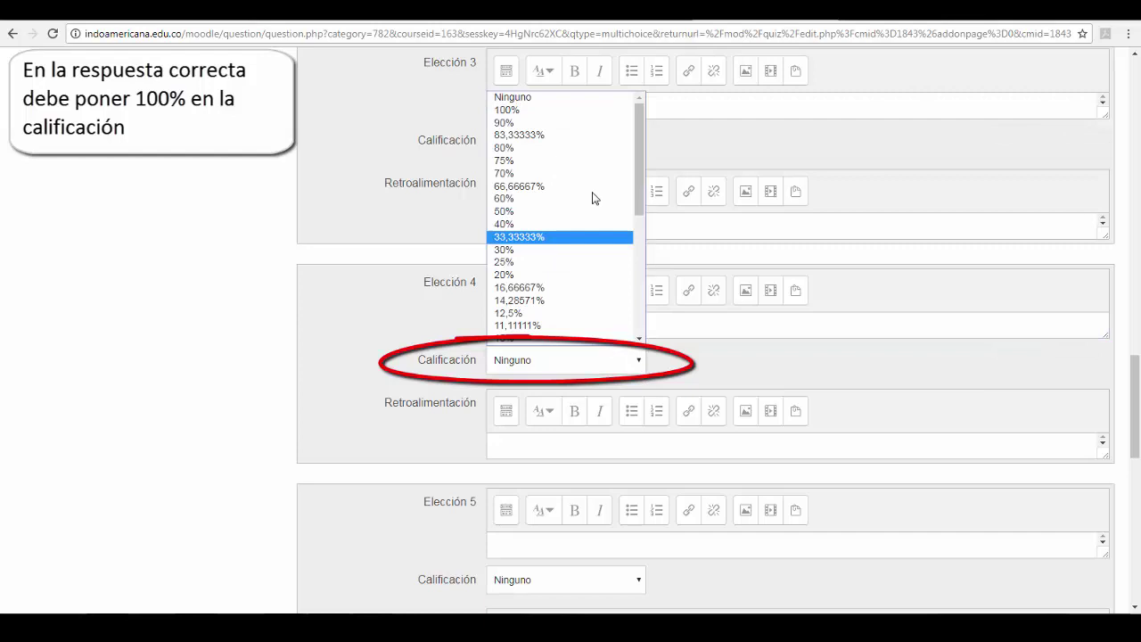
left_click(575, 111)
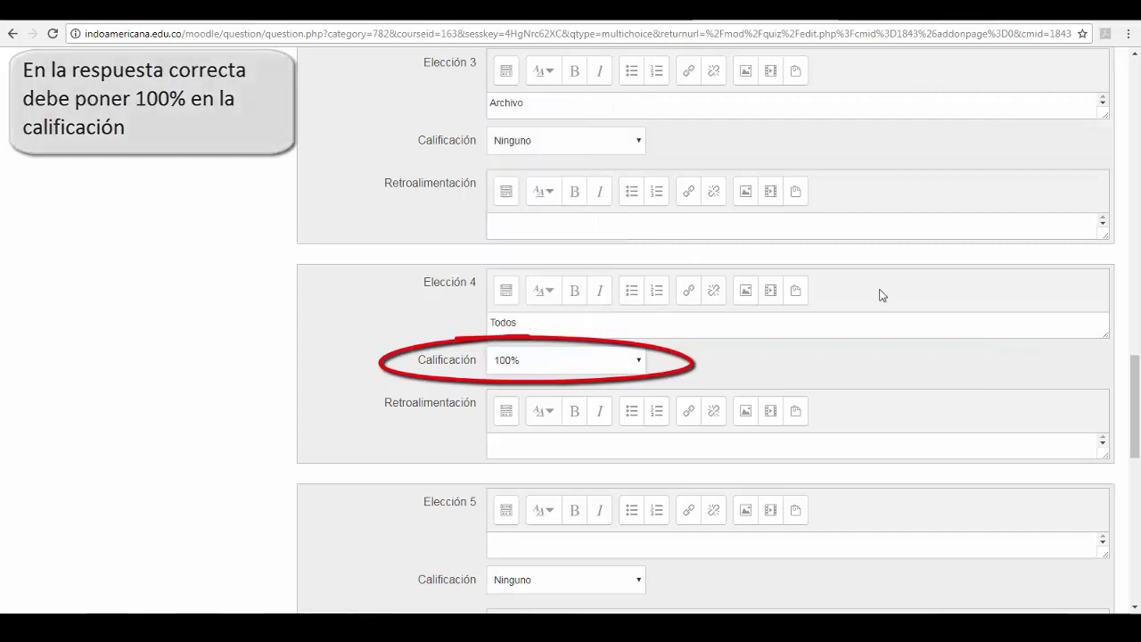
scroll(1135, 397, "down", 1)
left_click_drag(1135, 398, 1135, 488)
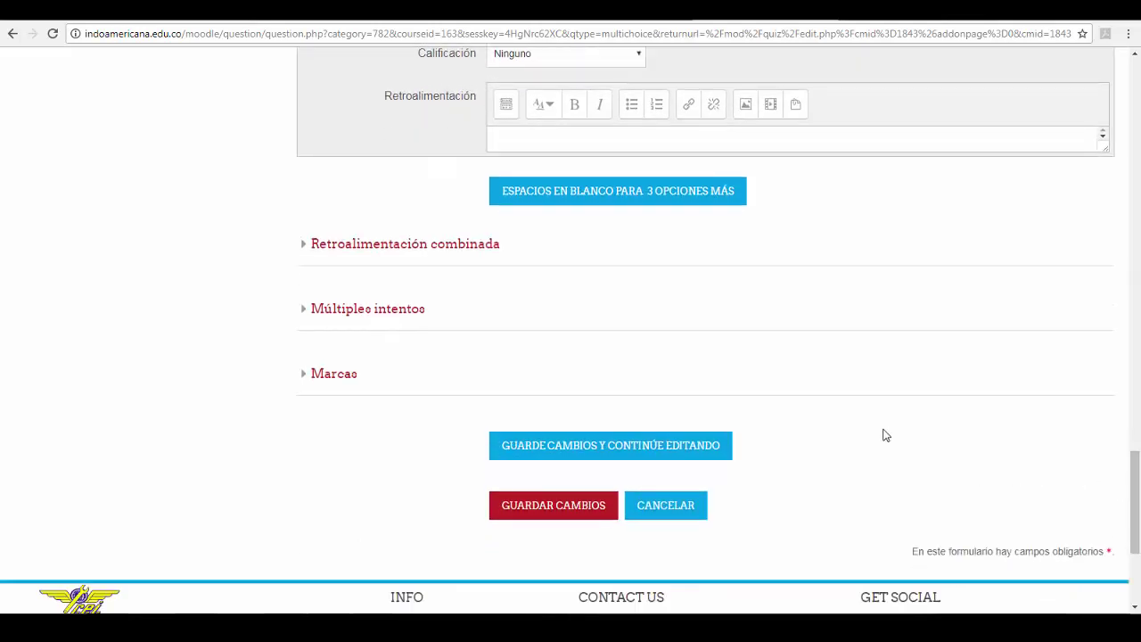
left_click(591, 505)
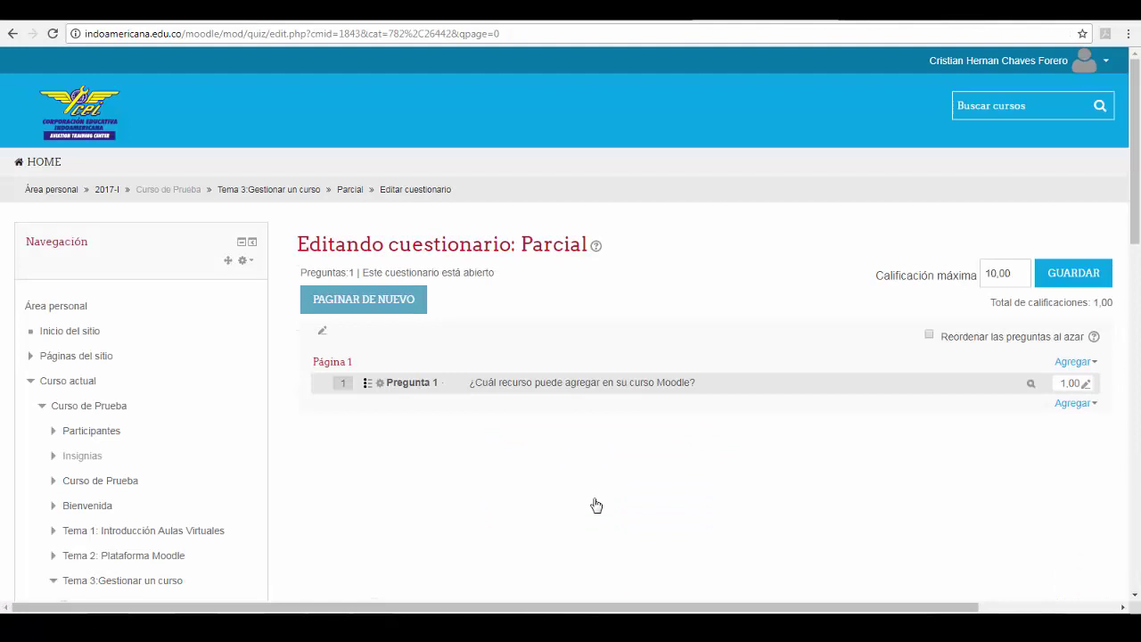
- Add a new Verdadero/Falso question after Pregunta 1 in the Parcial quiz and name it Pregunta 2
left_click(1074, 404)
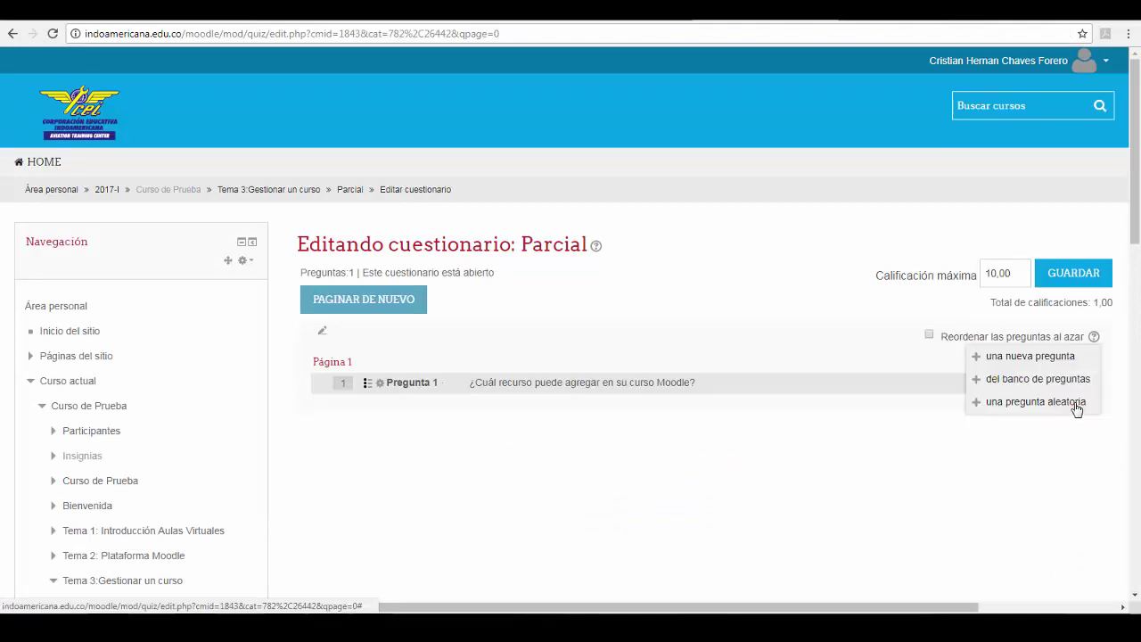
left_click(1039, 357)
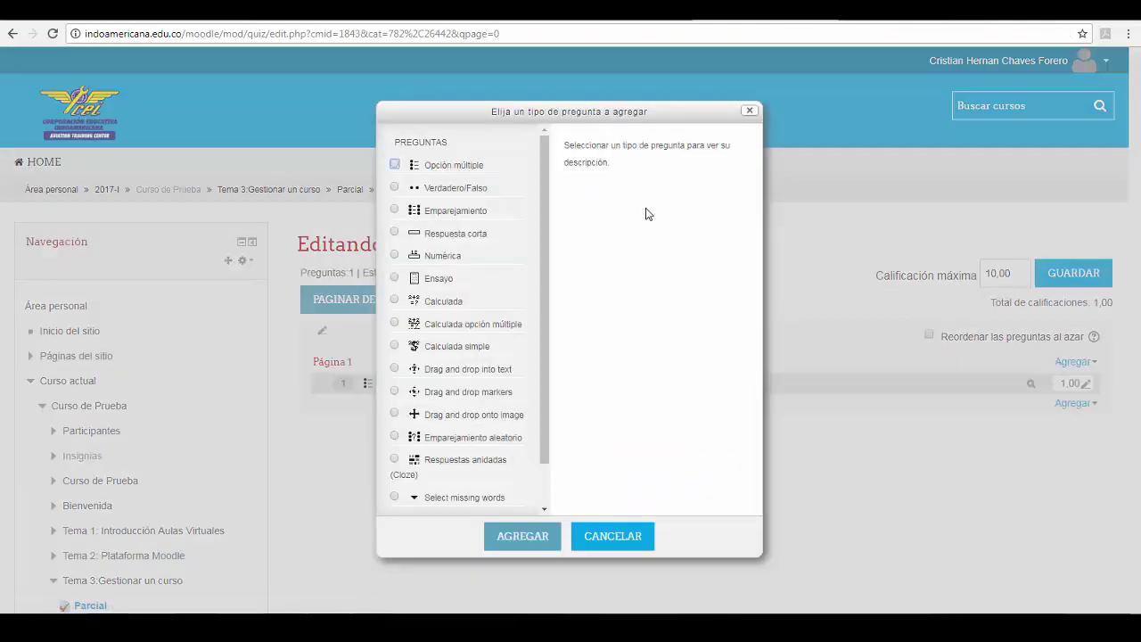
left_click(394, 187)
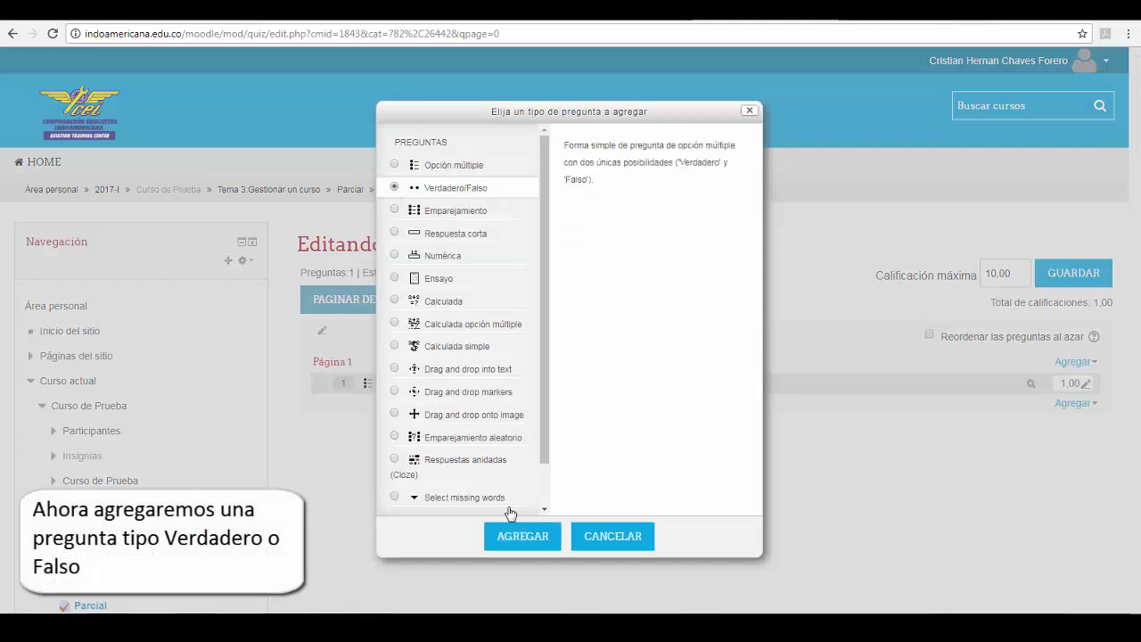
left_click(545, 552)
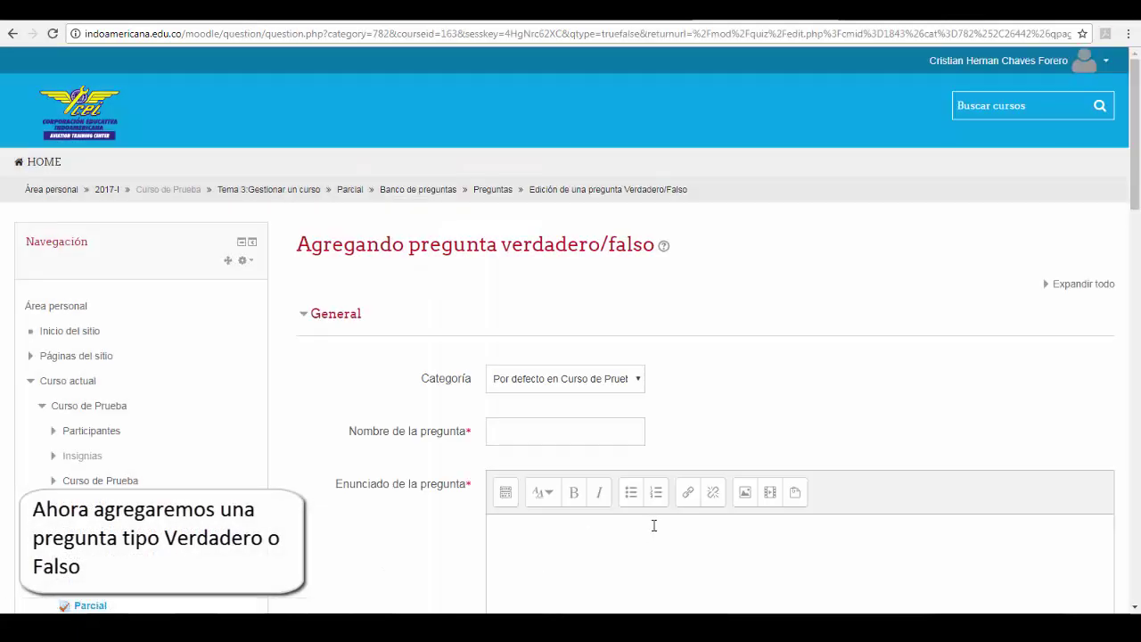
left_click(552, 432)
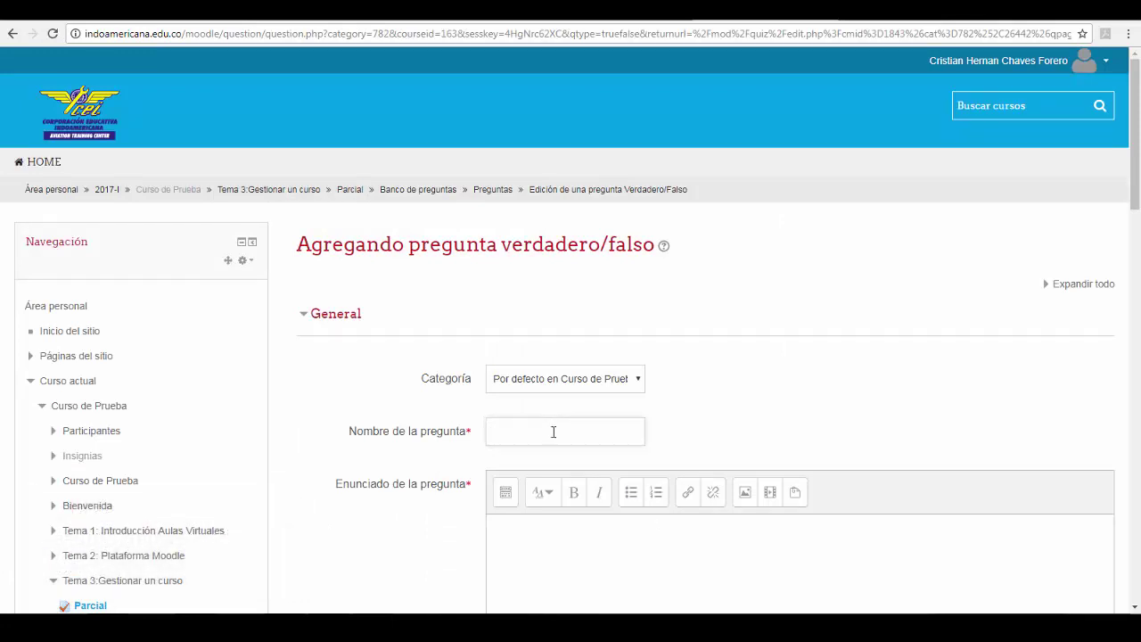
type("Pregunta 2")
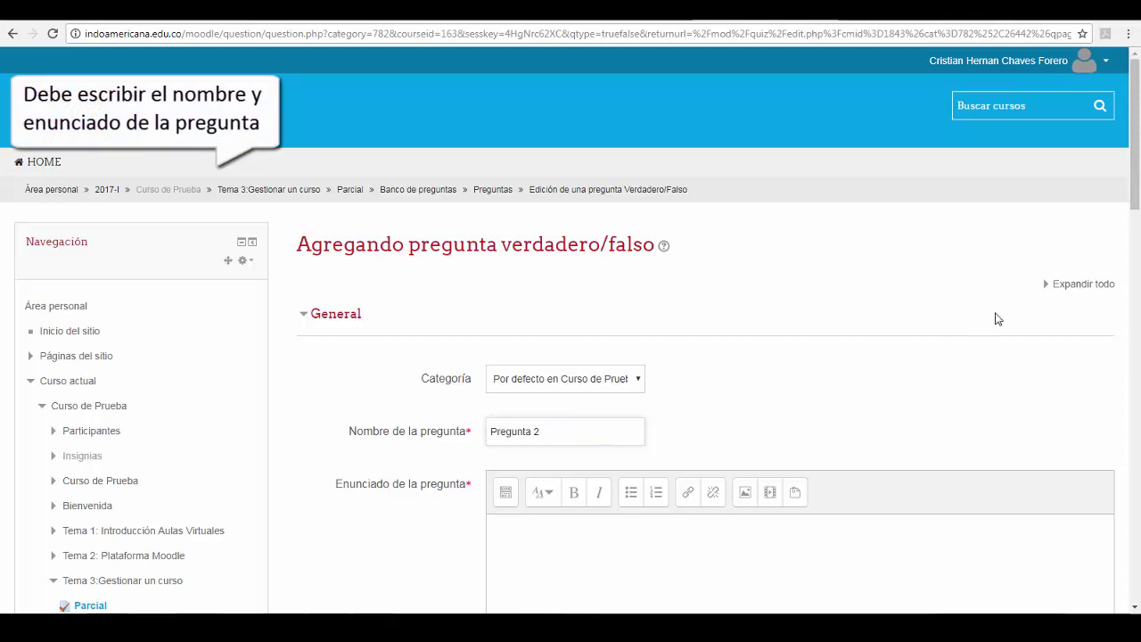
- Enter the statement "Moodle es un software diseñado para ayudar a los educadores a crear cursos en línea de alta calidad y entornos de aprendizaje virtuales"
left_click_drag(1133, 192, 1134, 265)
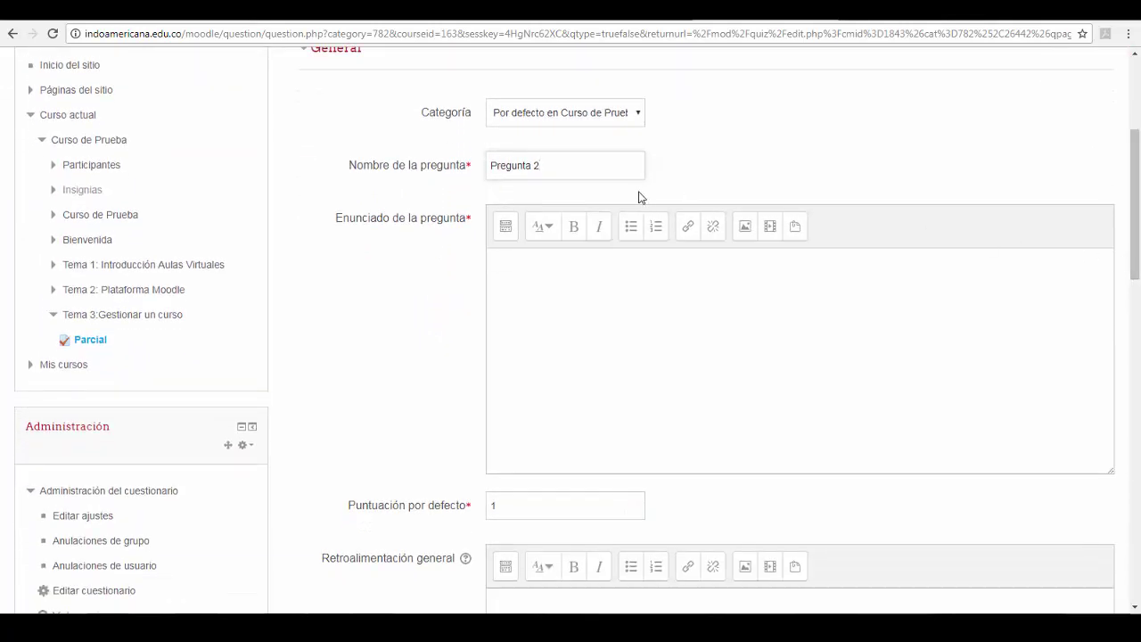
left_click(549, 277)
type("Moodle es un software diseñado para ayudar a los educadores a crear cursos en línea de alta calidad y entornos de aprendizaje virtuales")
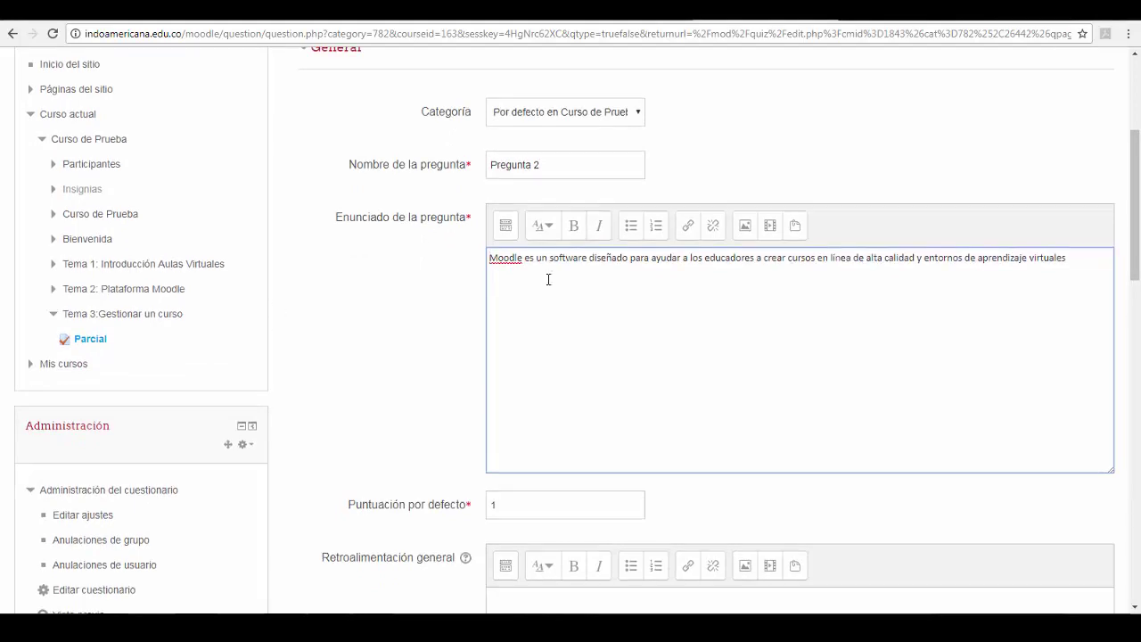
- Set the correct answer of Pregunta 2 to Verdadero and save the question
scroll(548, 279, "down", 2)
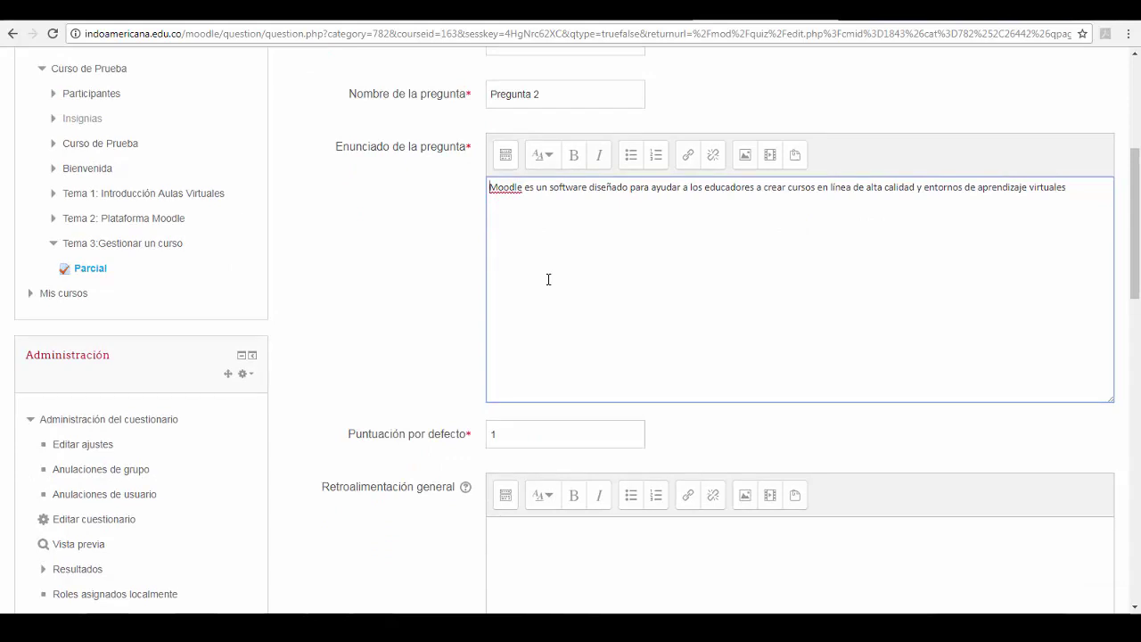
scroll(549, 279, "down", 2)
scroll(549, 279, "down", 2)
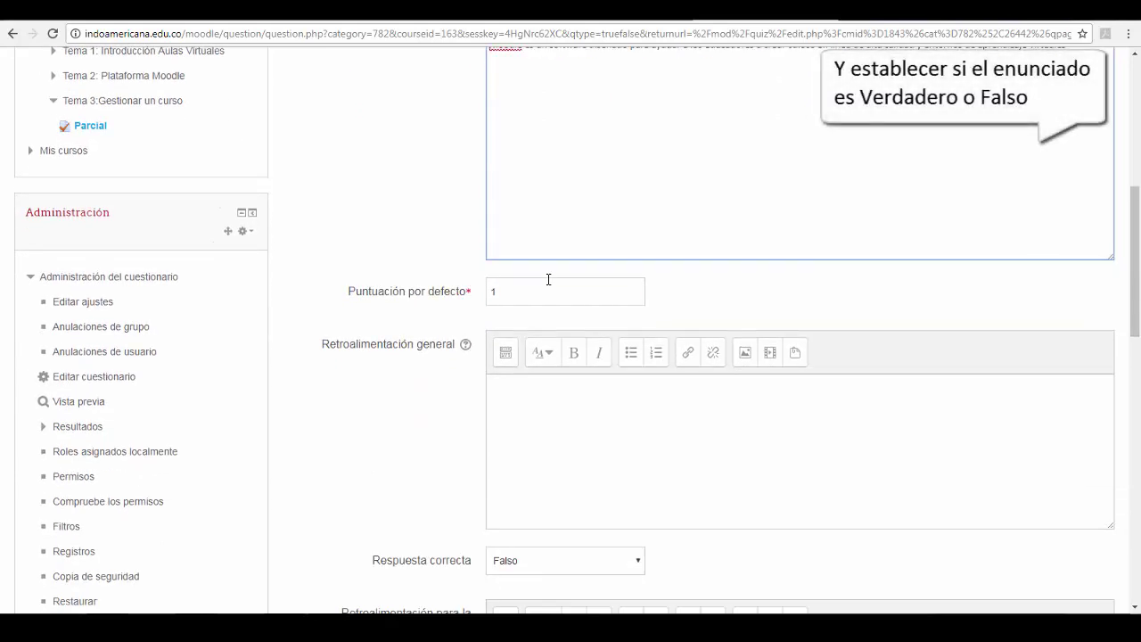
scroll(548, 279, "down", 2)
scroll(548, 283, "down", 2)
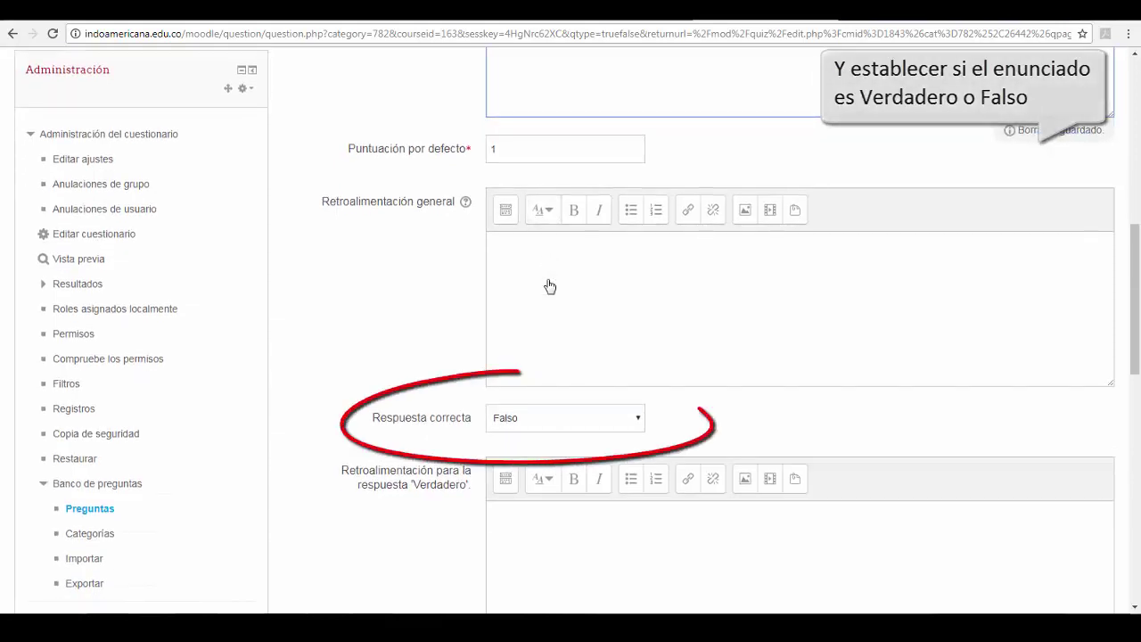
left_click(632, 424)
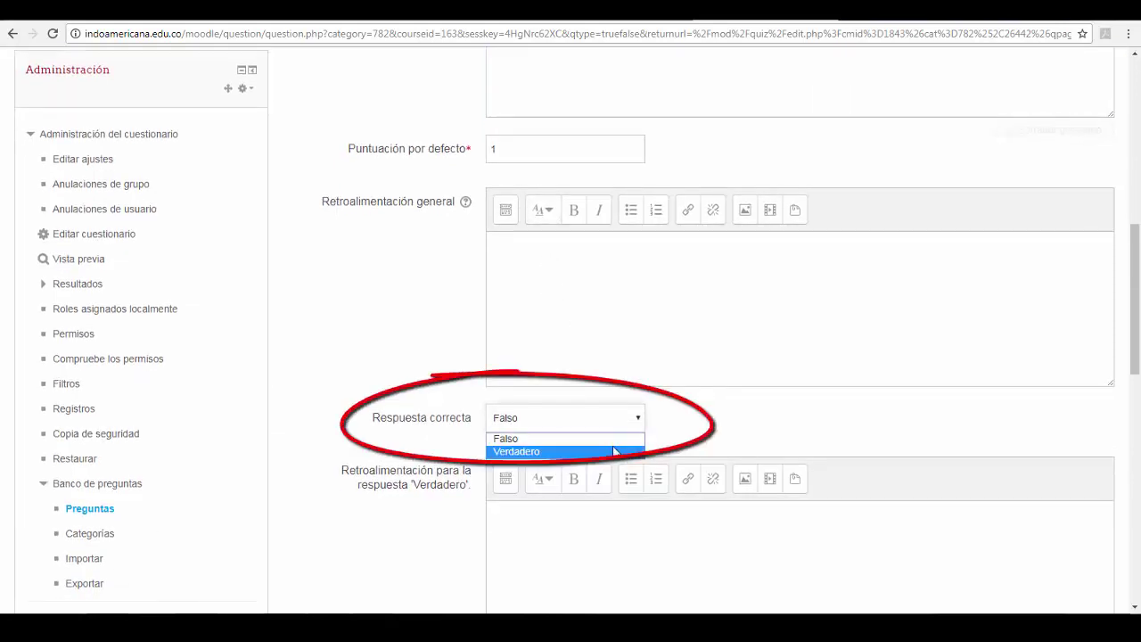
left_click(612, 450)
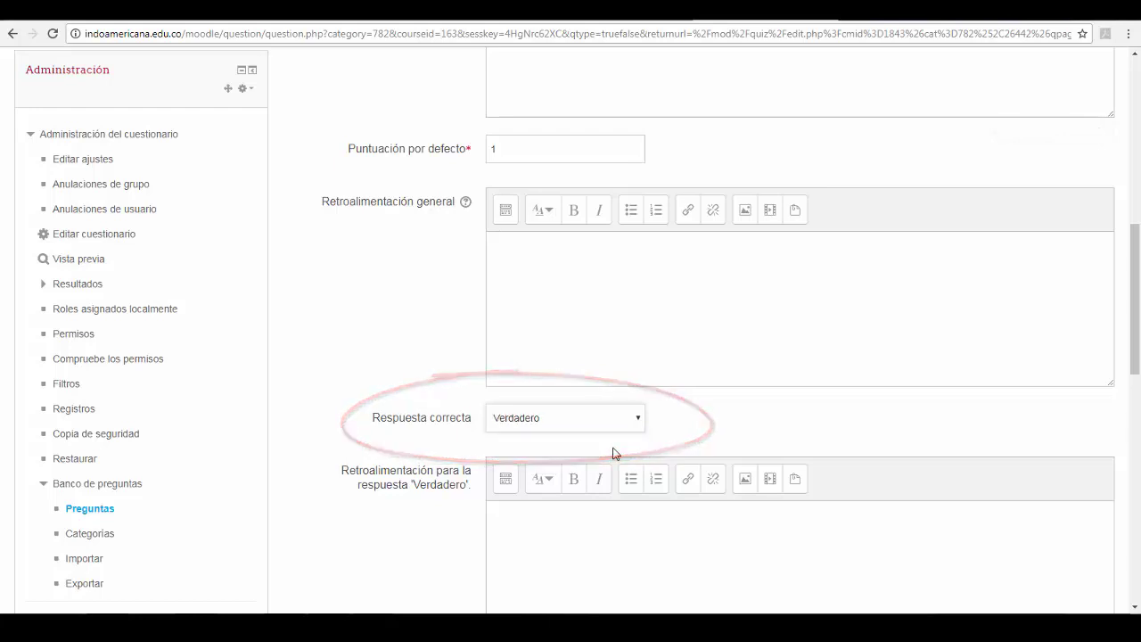
scroll(611, 456, "down", 5)
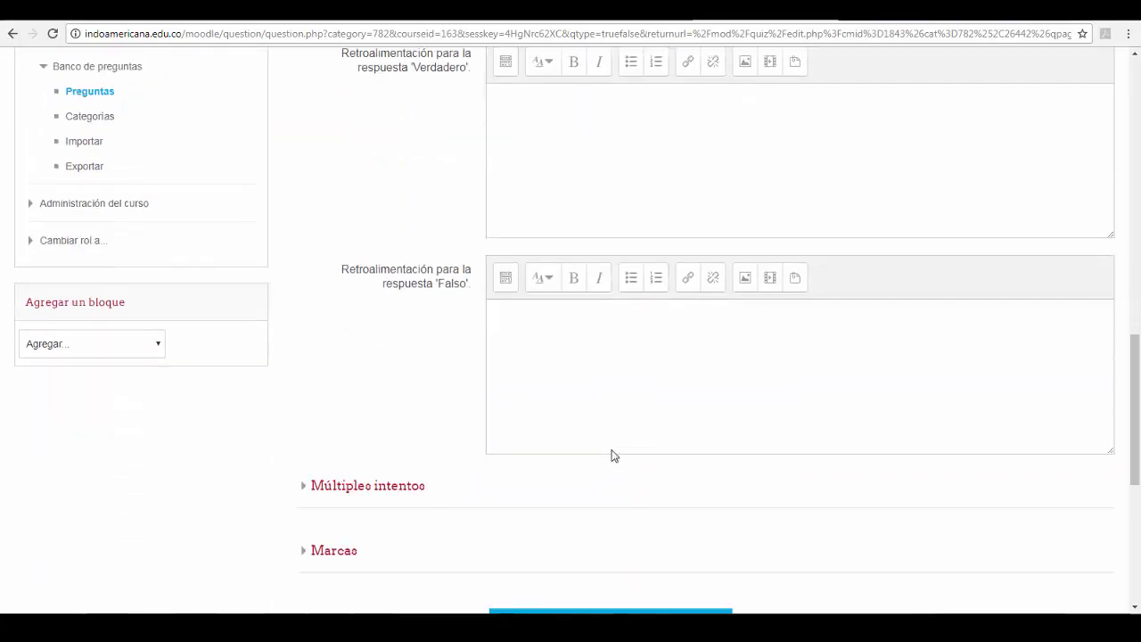
scroll(612, 455, "down", 2)
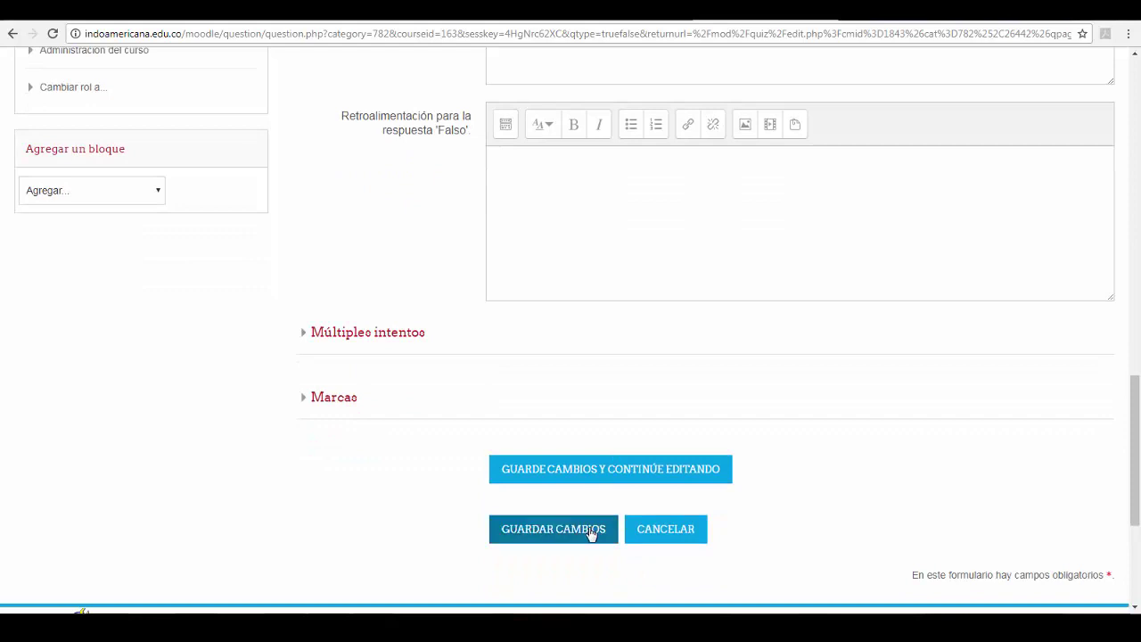
left_click(590, 533)
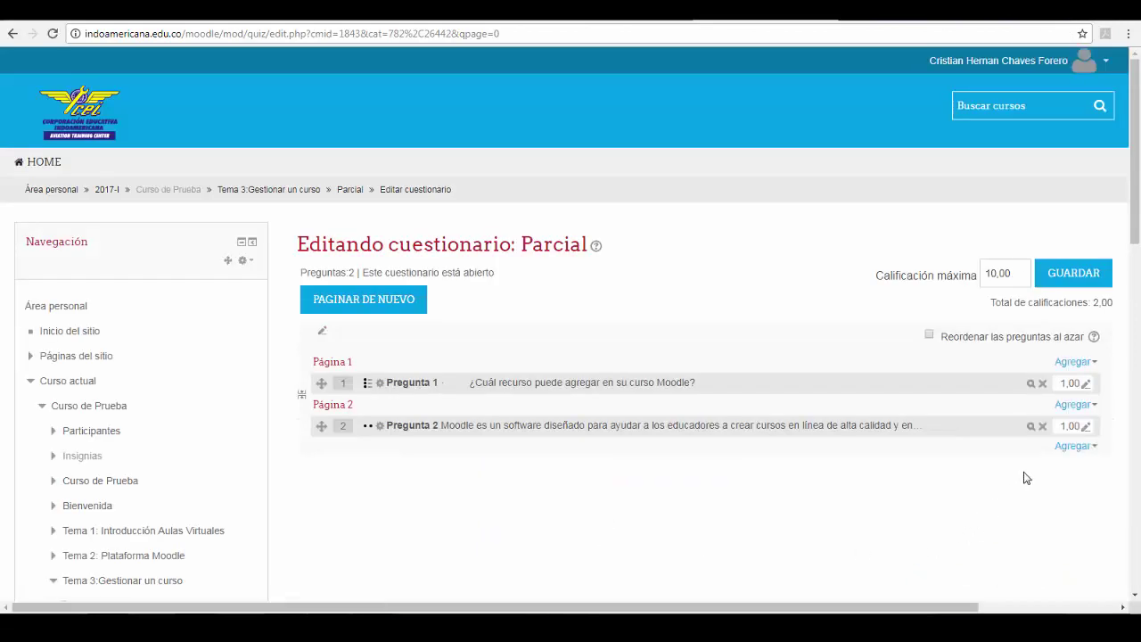
- Add a new Emparejamiento question after Pregunta 2 in the Parcial quiz and name it Pregunta 3
left_click(1070, 449)
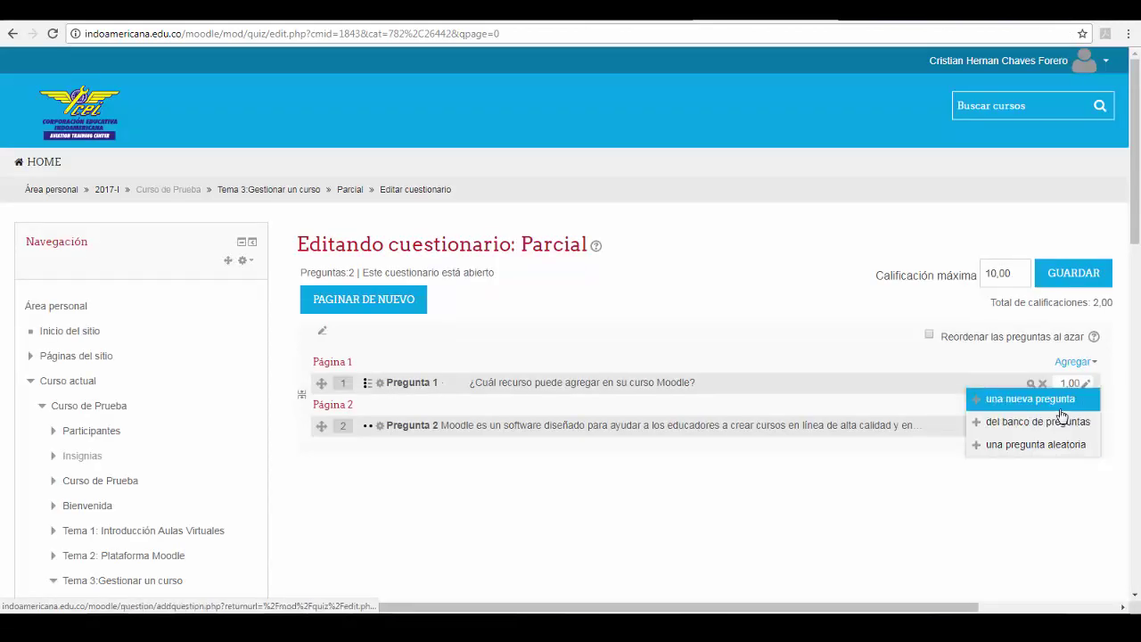
left_click(1029, 399)
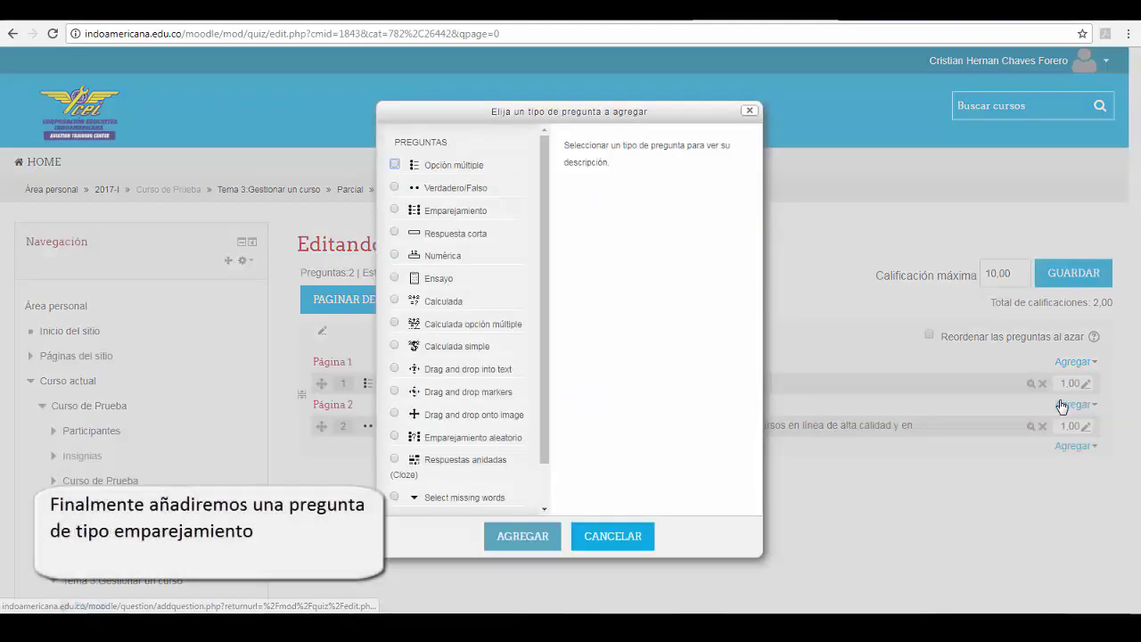
left_click(395, 209)
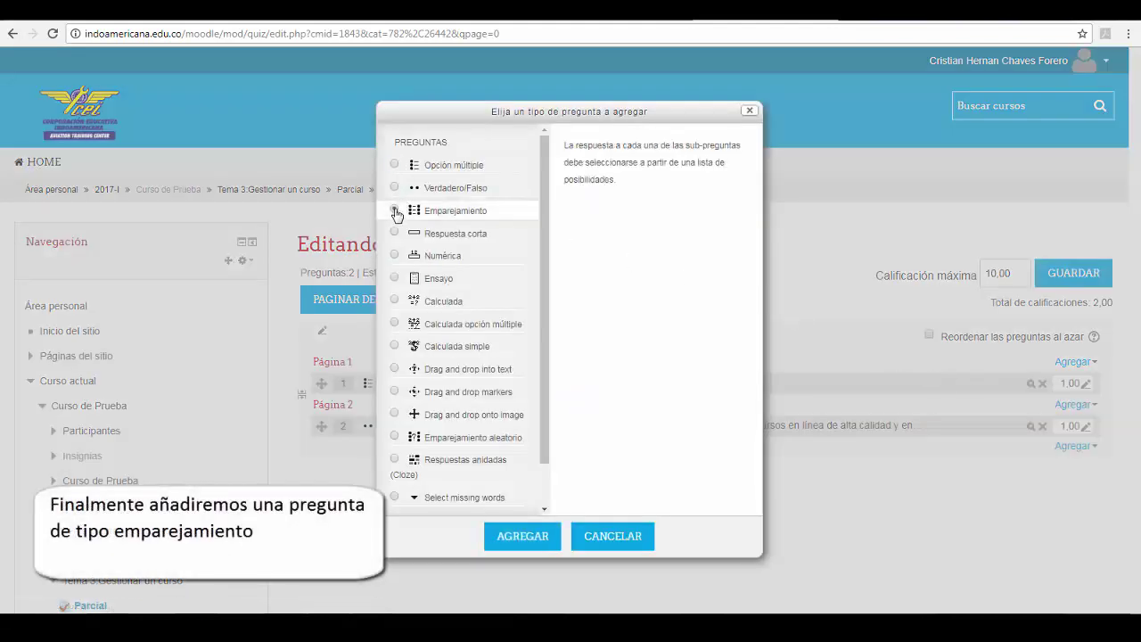
left_click(517, 538)
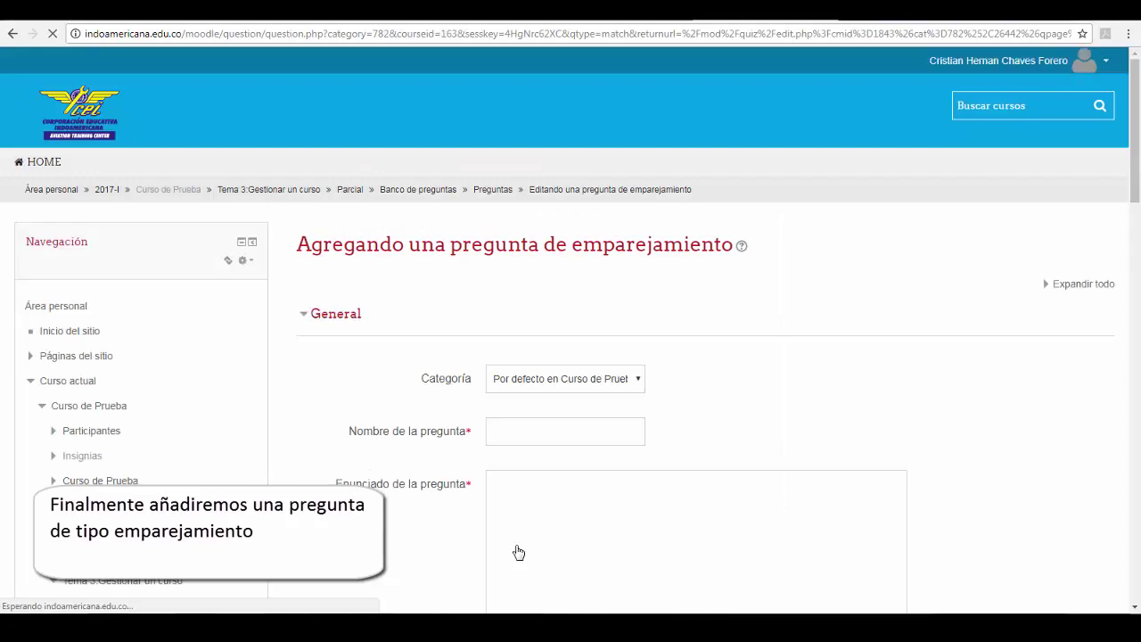
left_click(519, 437)
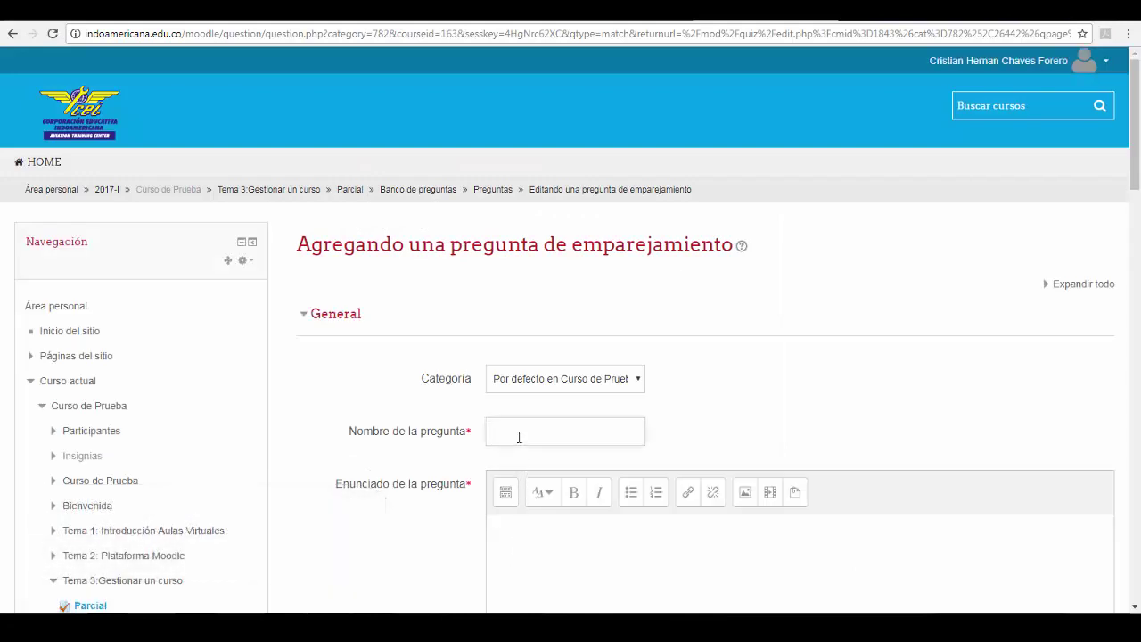
type("Pregunta 3")
- Enter the matching question's statement "Empareje los conceptos con la definición correspondiente"
scroll(519, 437, "down", 3)
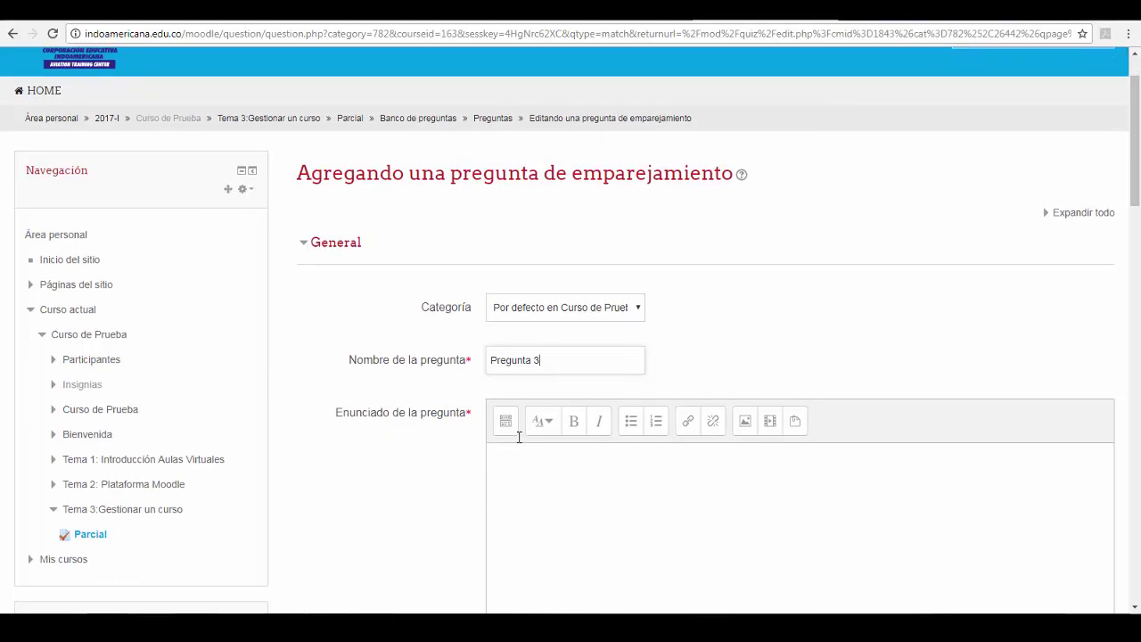
scroll(515, 403, "down", 3)
left_click(515, 199)
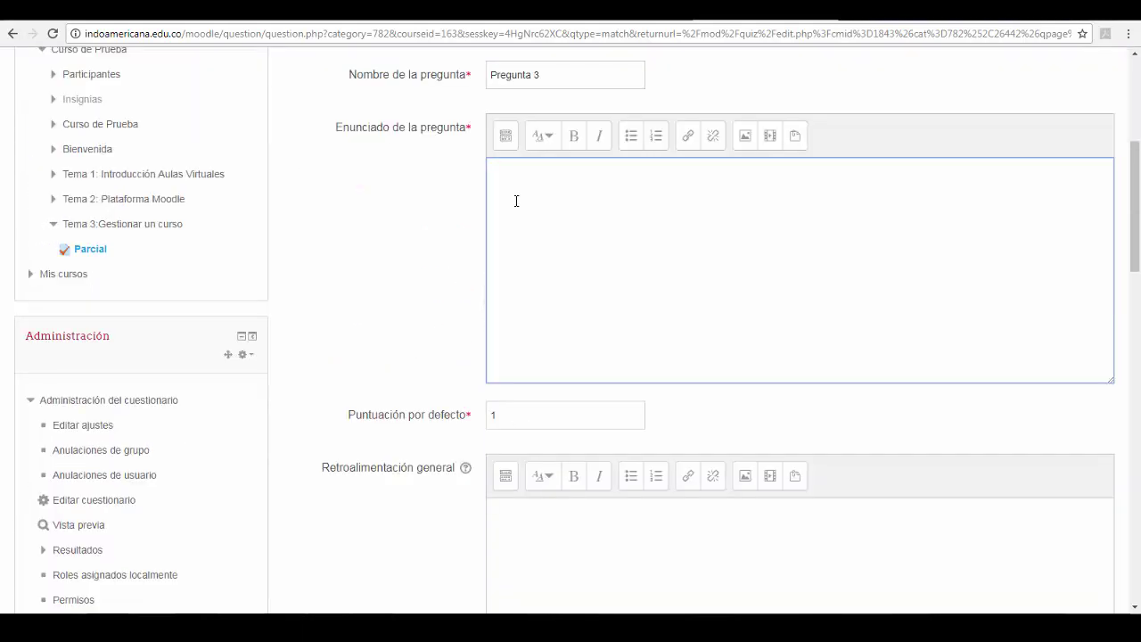
type("Empareje los conceptos con la definición correspondiente")
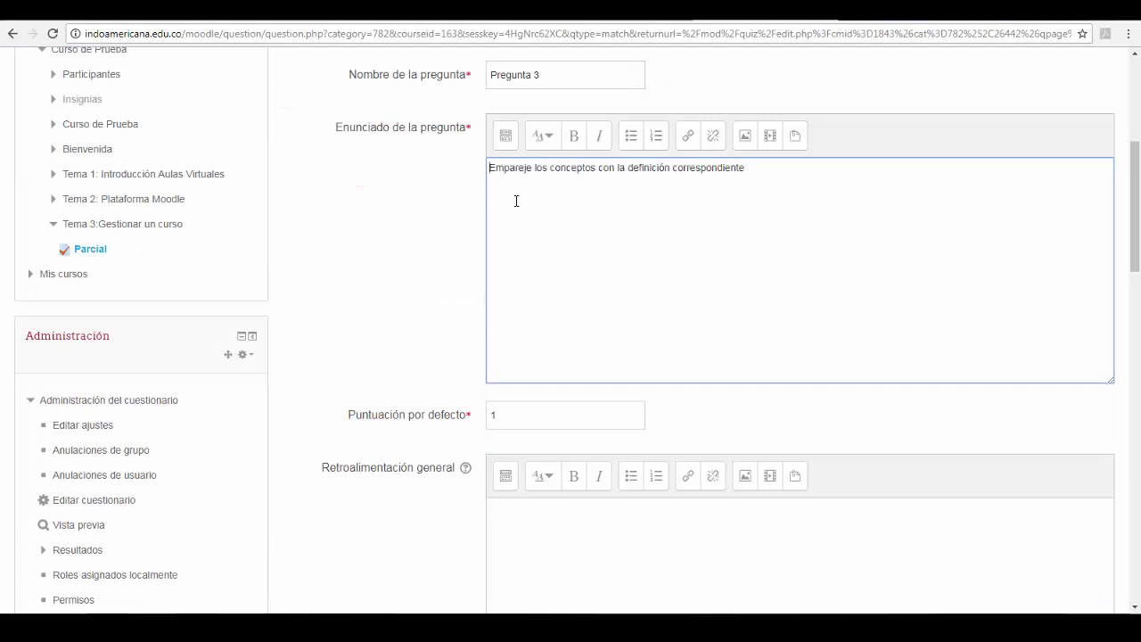
- Enter "Plataforma Virtual que crea entornos de aprendizaje virtual" as the first matching item, Pregunta 1, with Moodle as its answer
scroll(516, 201, "down", 4)
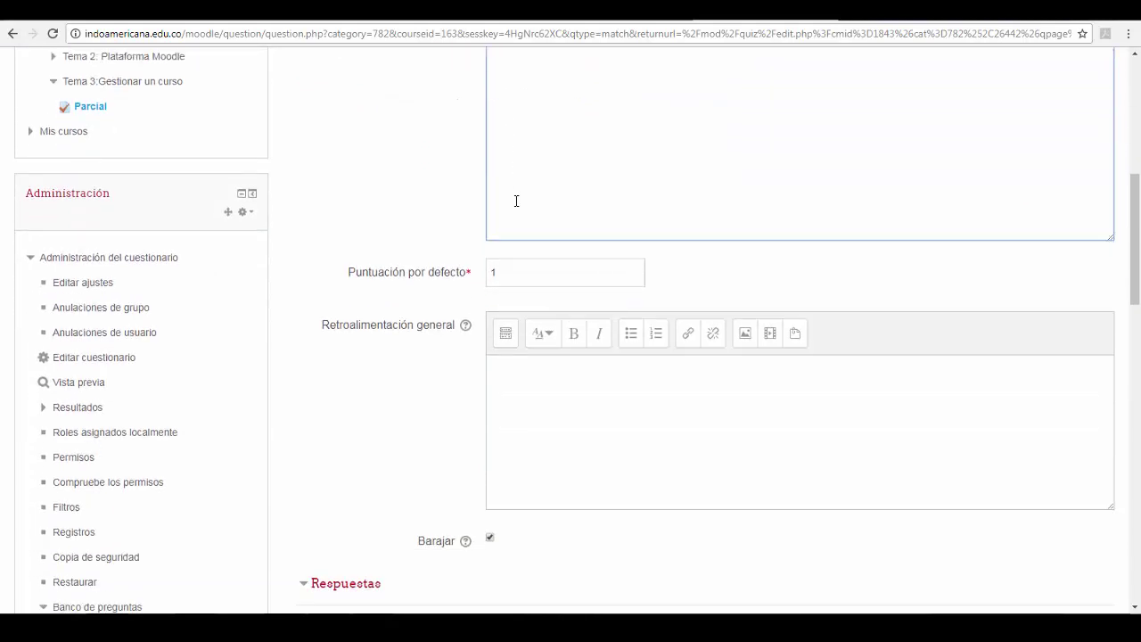
scroll(516, 201, "down", 4)
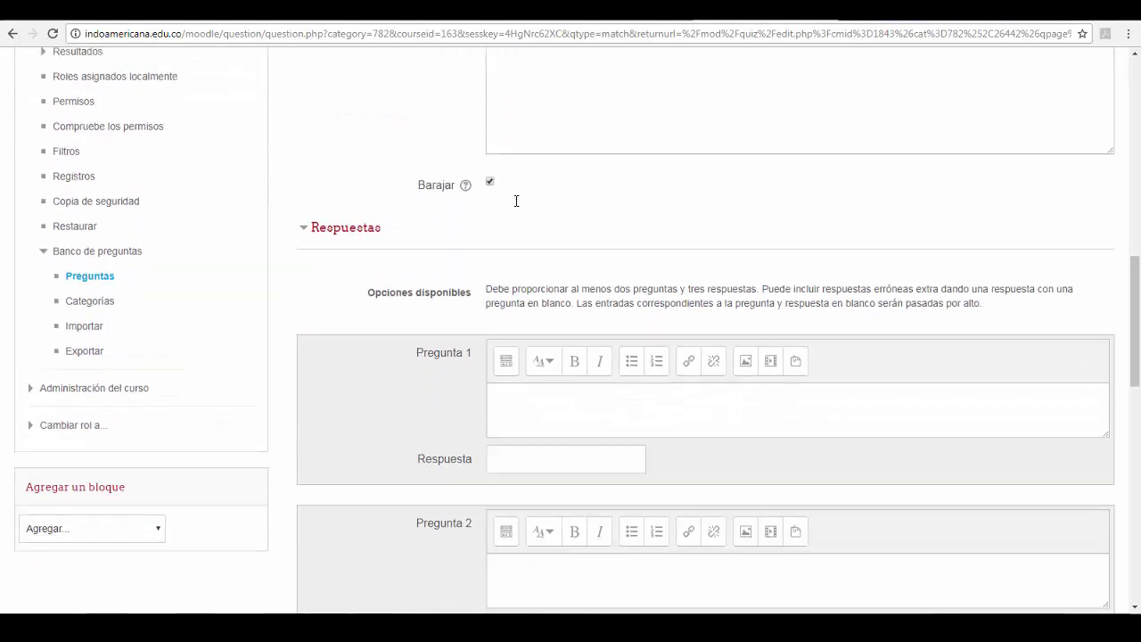
scroll(516, 206, "down", 1)
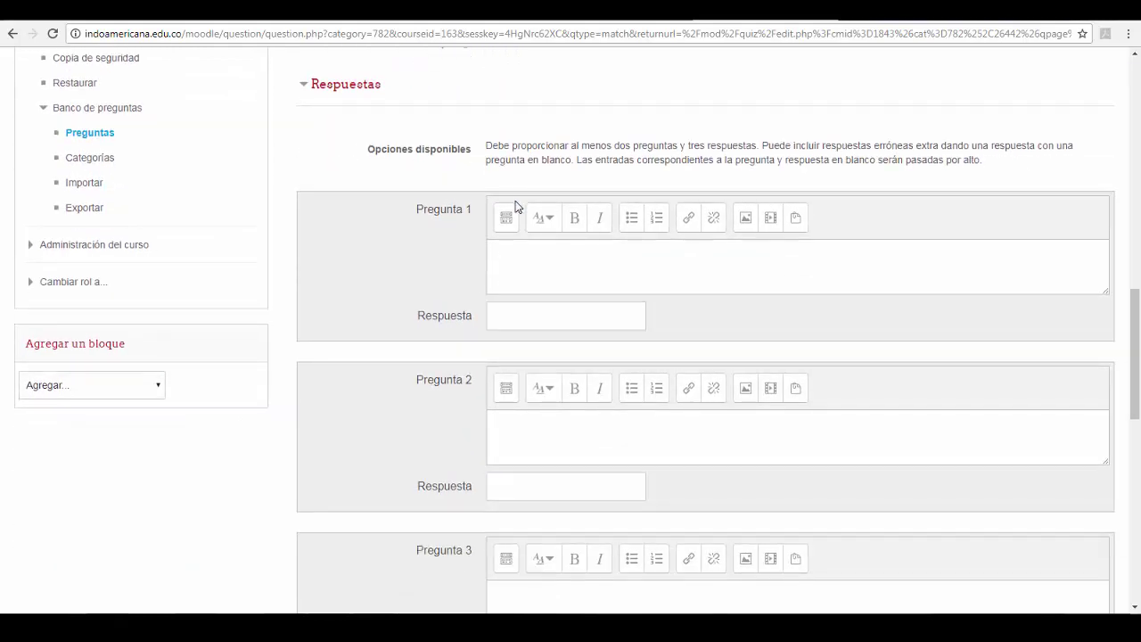
left_click(518, 252)
type("Plataforma Virtual que crea entornos de aprendizaje virtual")
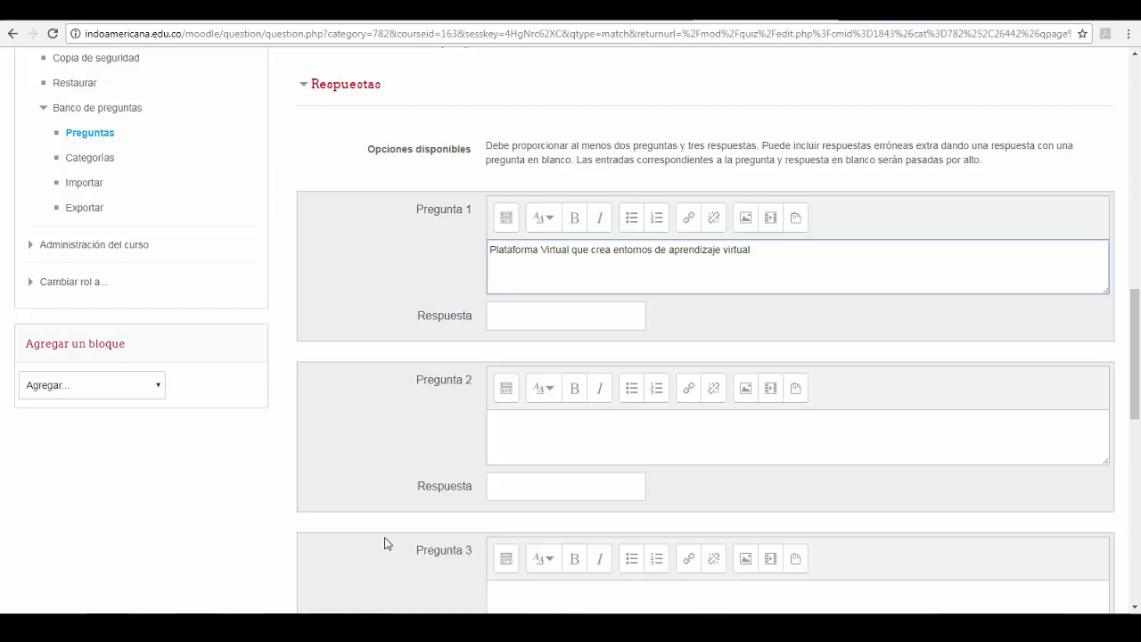
left_click(527, 315)
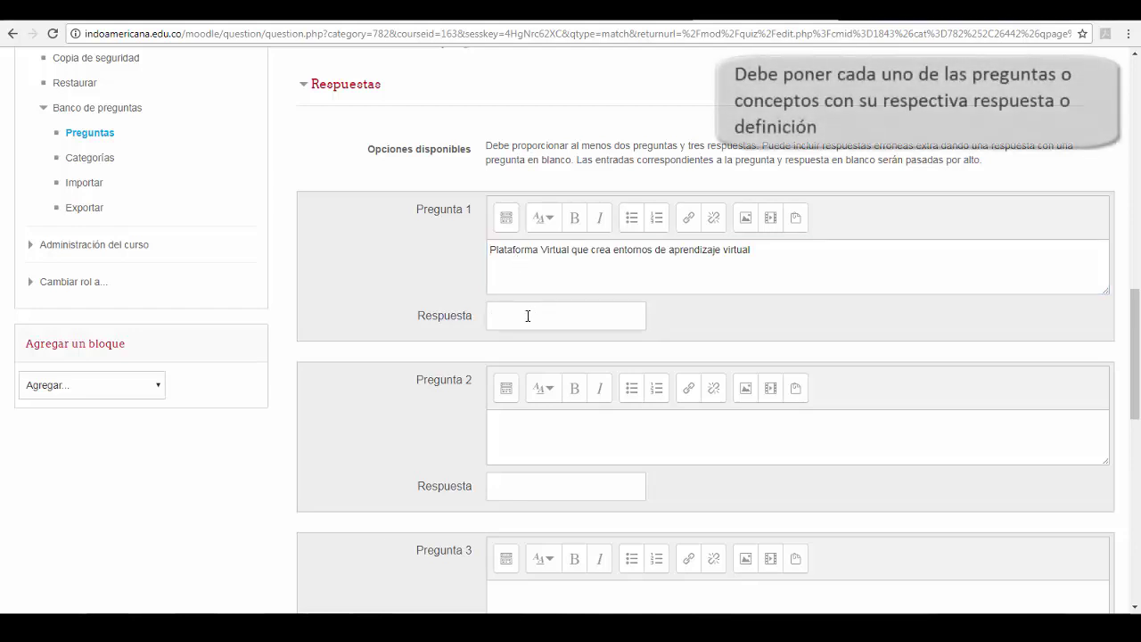
type("Moodle")
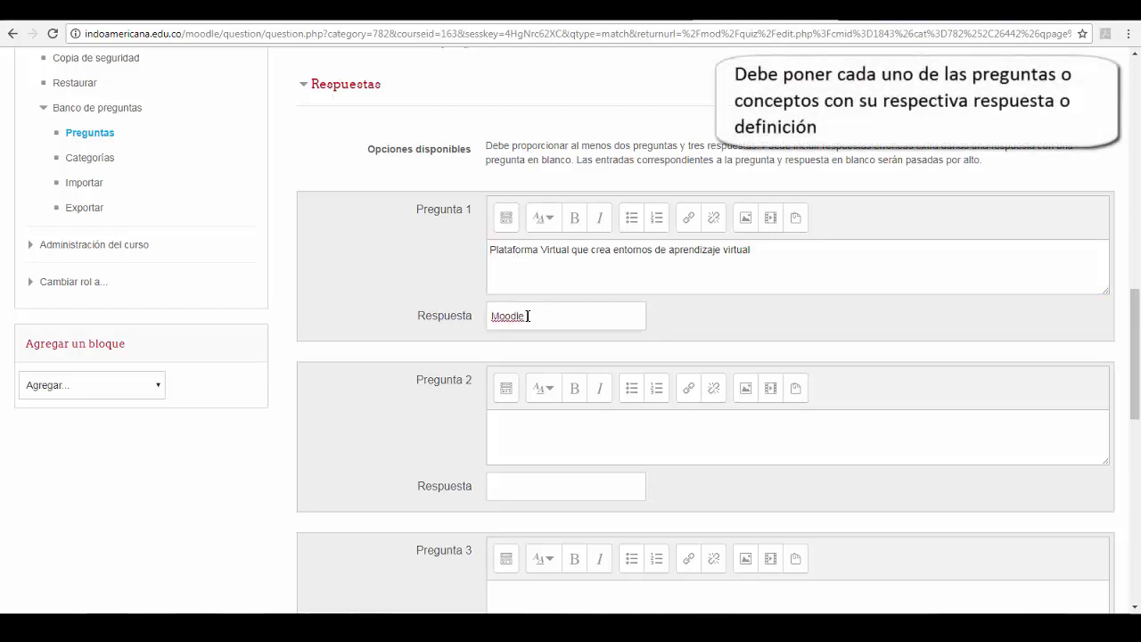
scroll(541, 372, "down", 2)
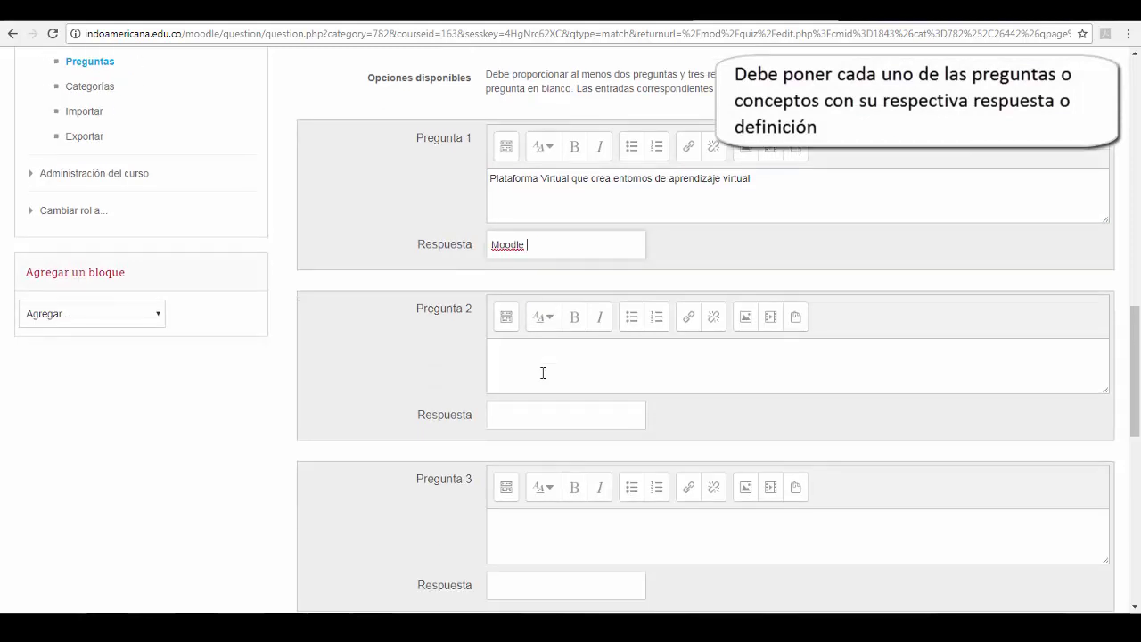
- Enter "Actividad que podemos realizar en nuestro curso virtual" as the second matching item, Pregunta 2, with Parcial as its answer
left_click(531, 277)
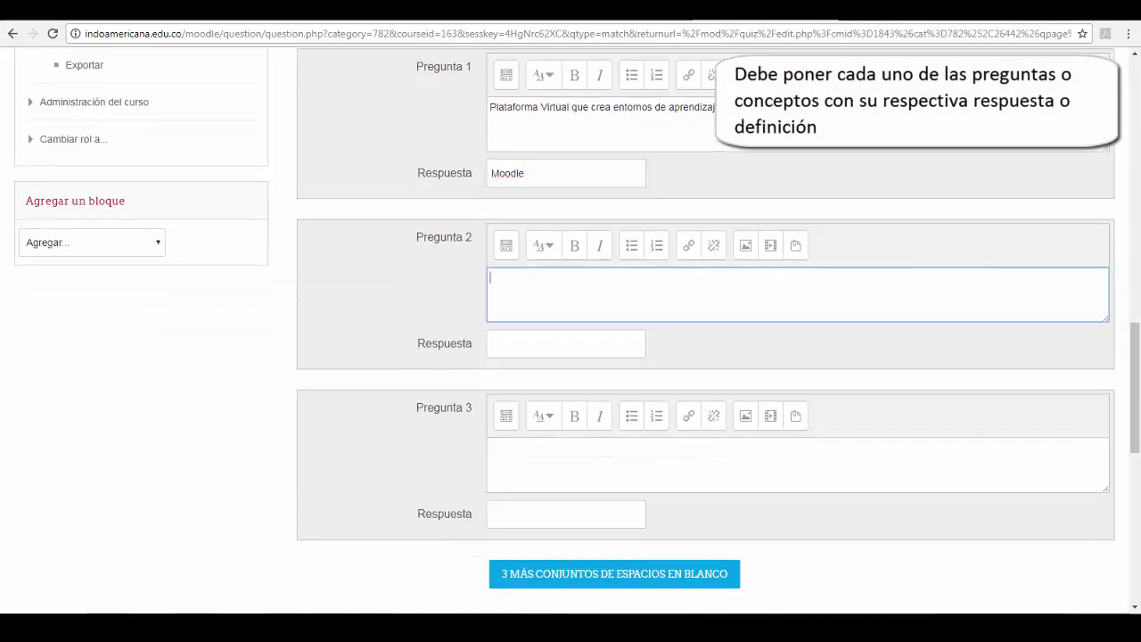
type("Actividad que podemos realizar en nuestro curso virtual")
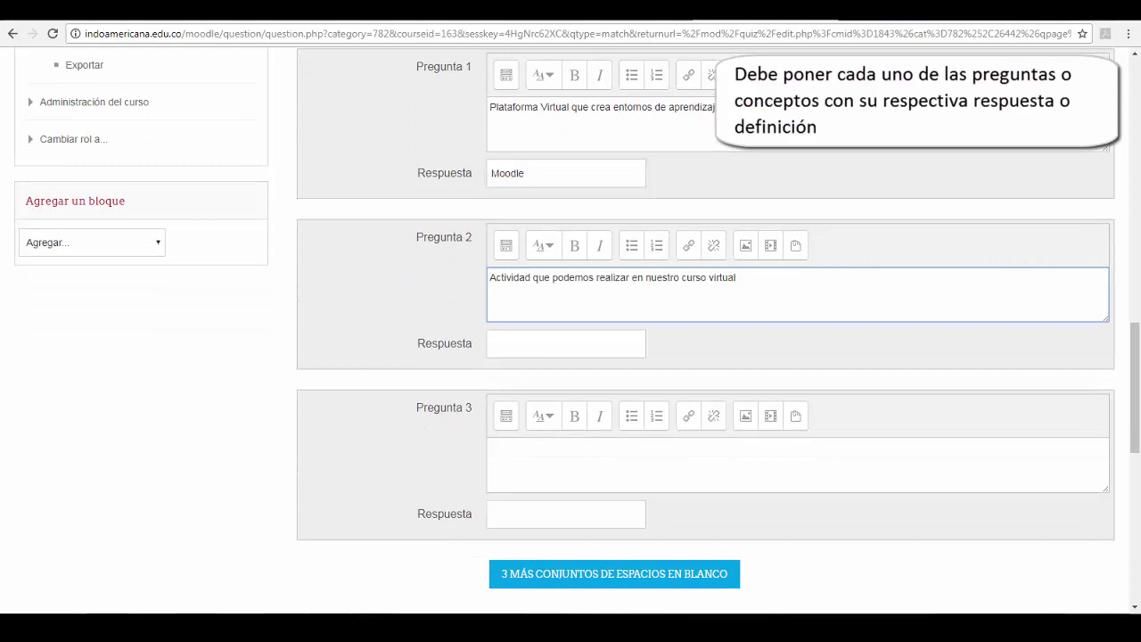
scroll(530, 272, "down", 1)
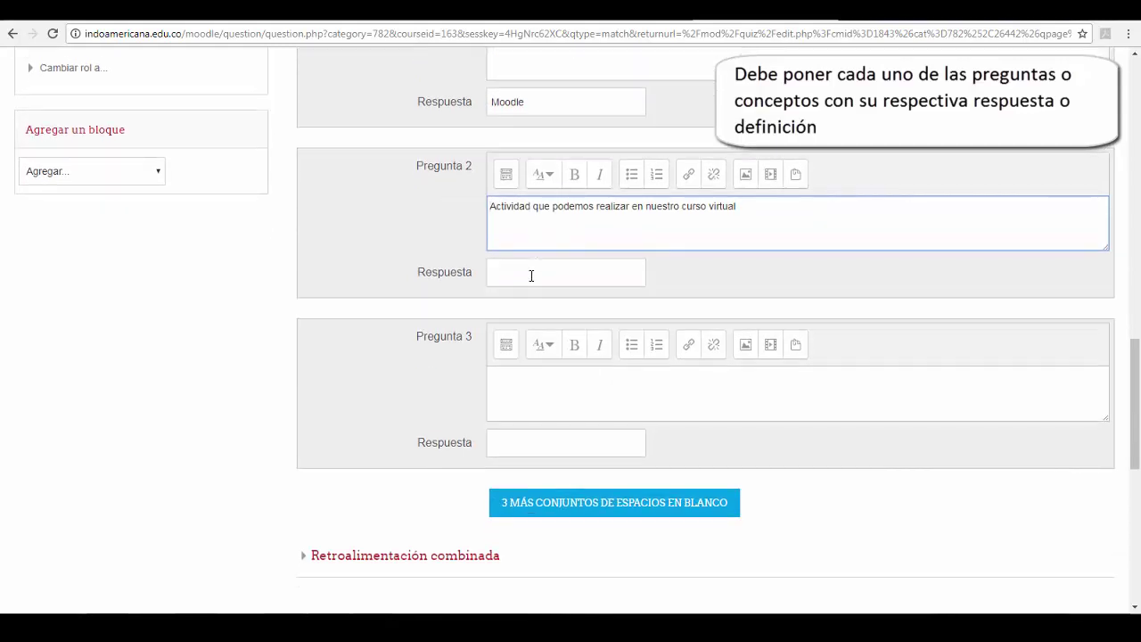
type("Parcial")
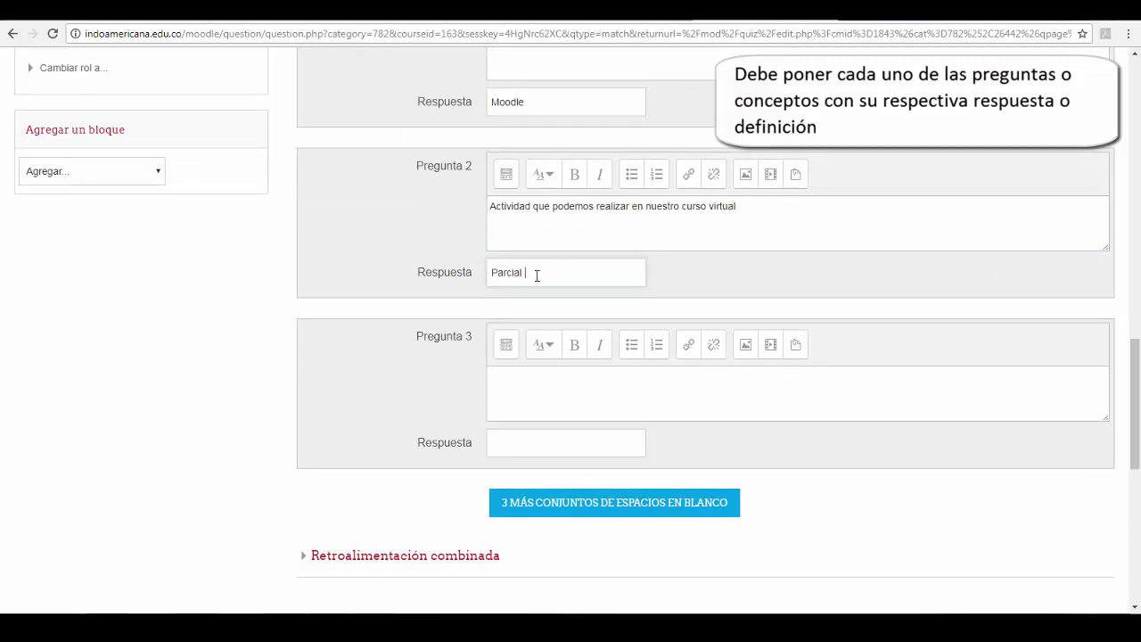
- Enter "Recurso que podemos agregar en nuestro curso virtual" as the third matching item with Archivo as its answer, and save the question
scroll(538, 276, "down", 2)
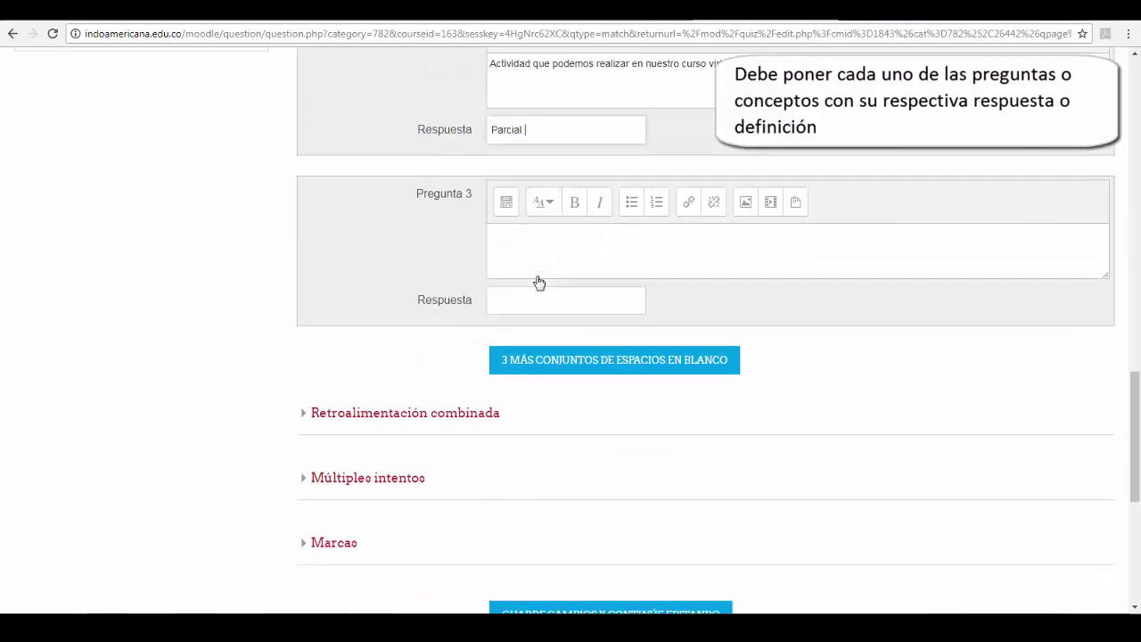
left_click(524, 232)
type("Recurso que podemos agregar en nuestro curso virtual")
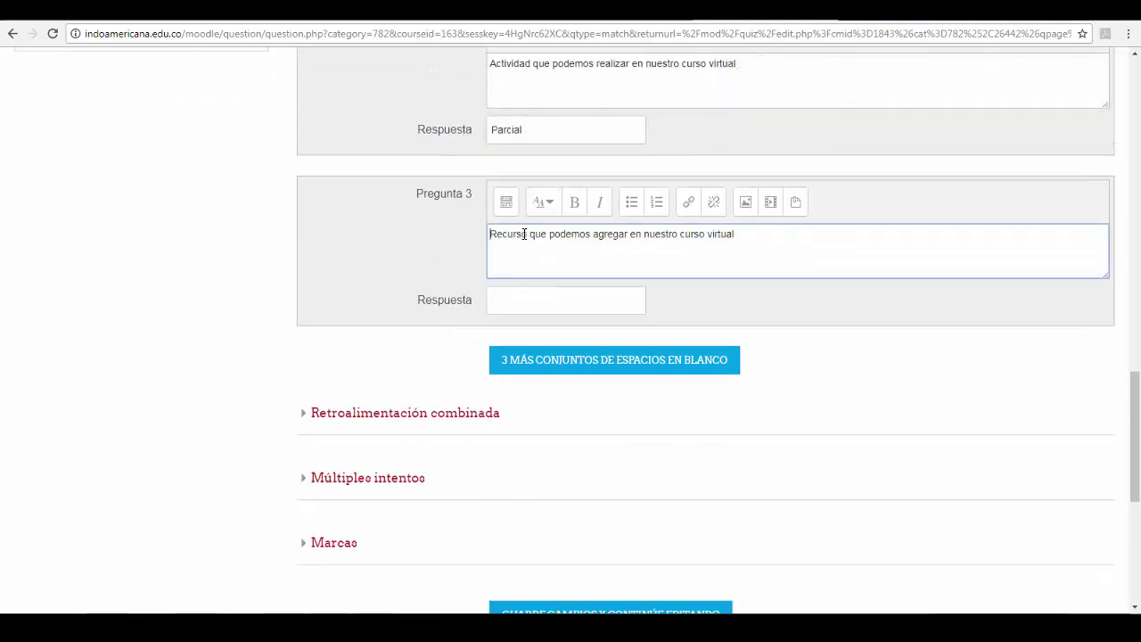
left_click(521, 301)
type("A")
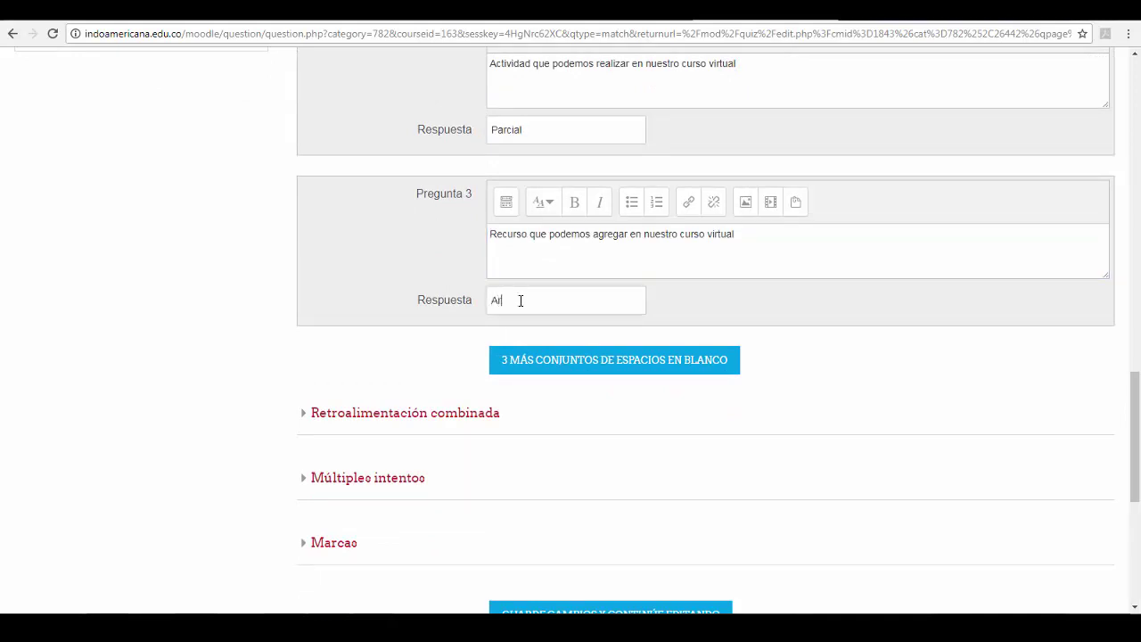
type("rchivo")
scroll(520, 301, "down", 1)
scroll(520, 309, "down", 1)
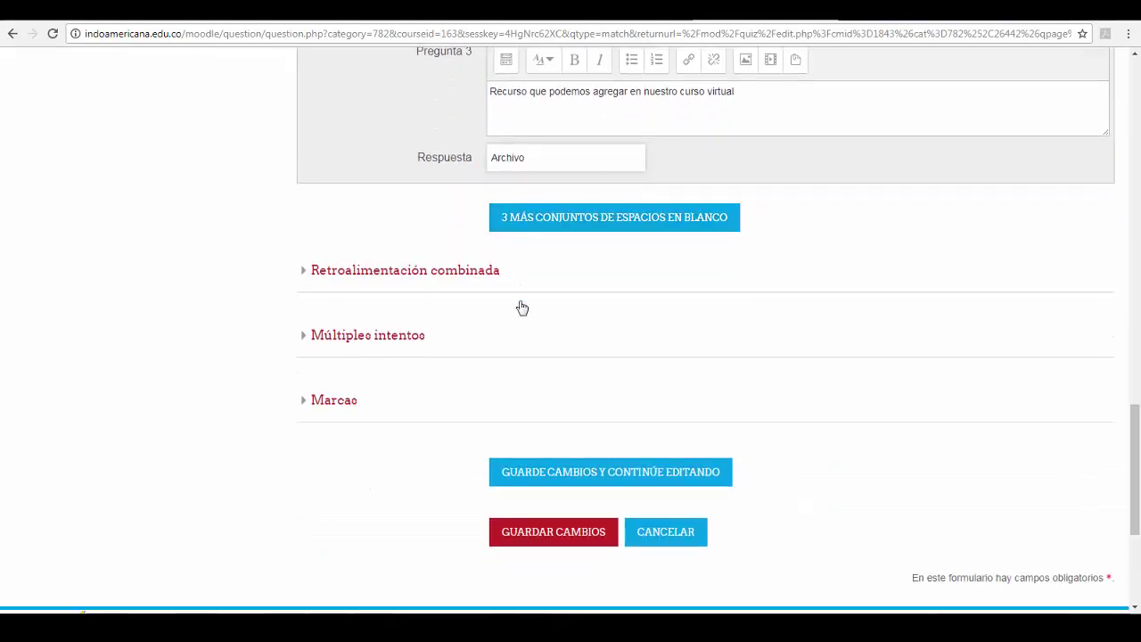
left_click(538, 547)
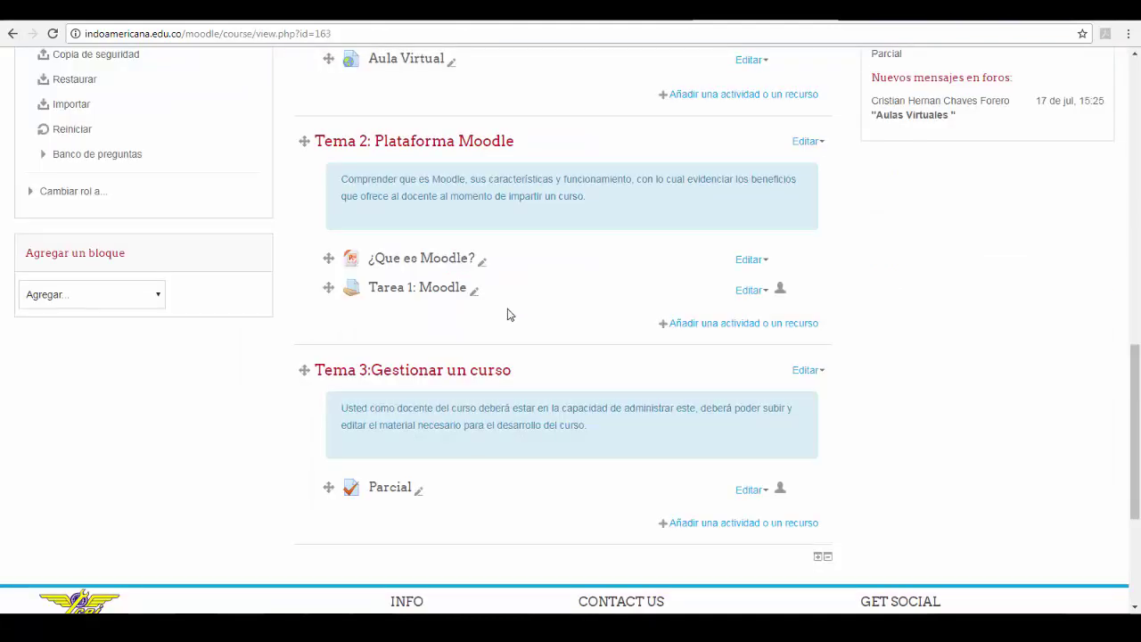
- Open the Parcial quiz under Tema 3 and start a preview attempt
left_click(382, 489)
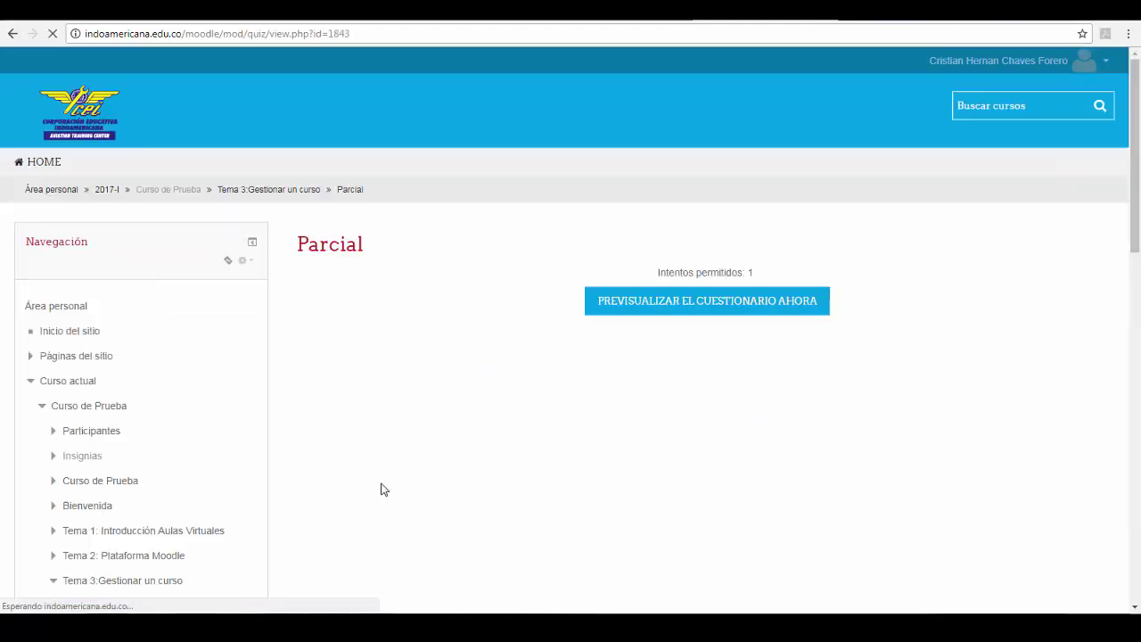
left_click(618, 303)
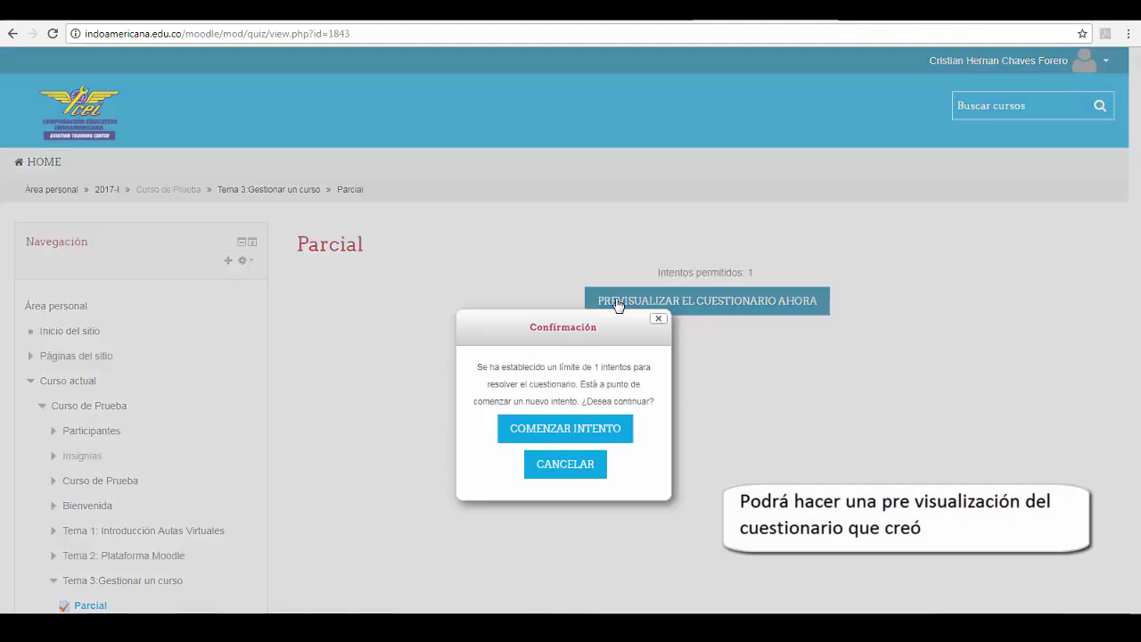
left_click(580, 433)
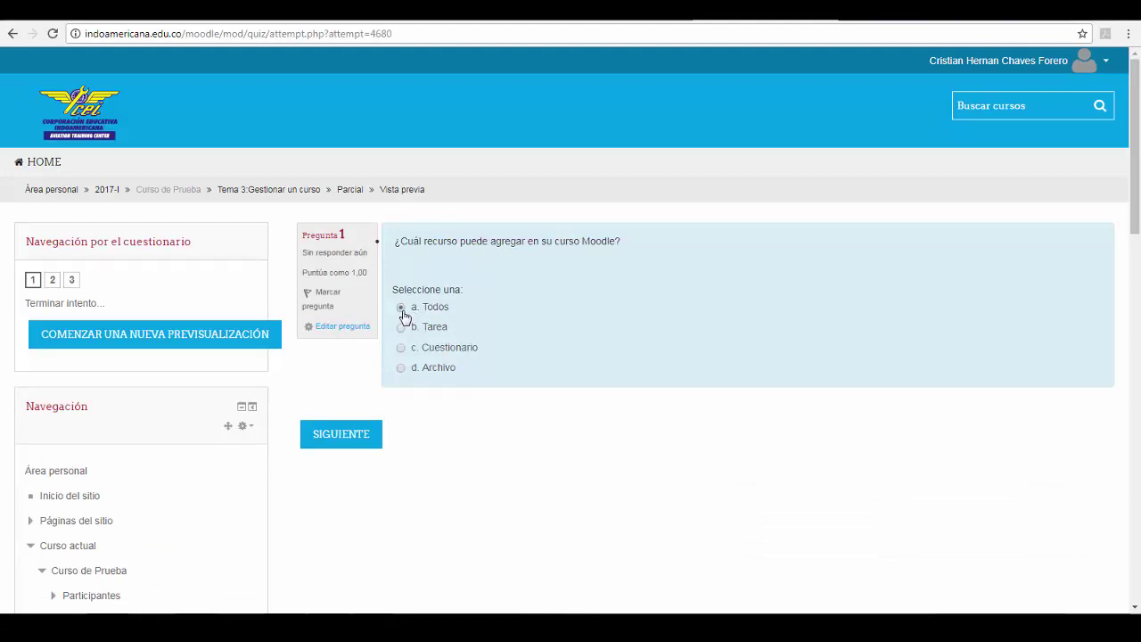
- Answer the preview questions with Todos and Verdadero, and match the three definitions in order to Moodle, Parcial and Archivo
left_click(341, 434)
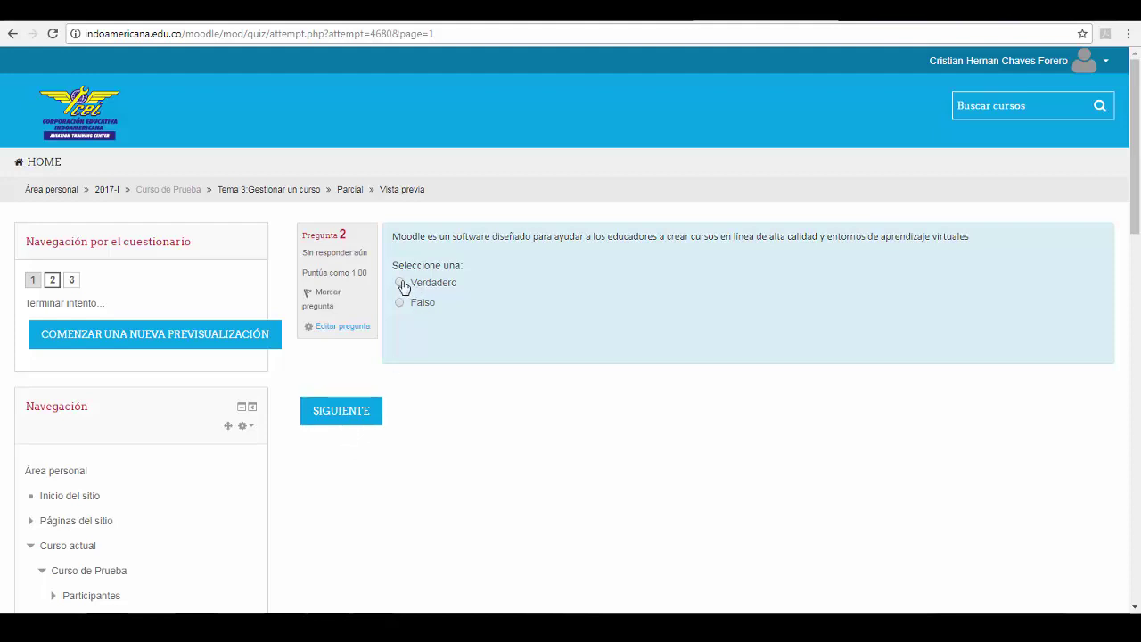
left_click(341, 419)
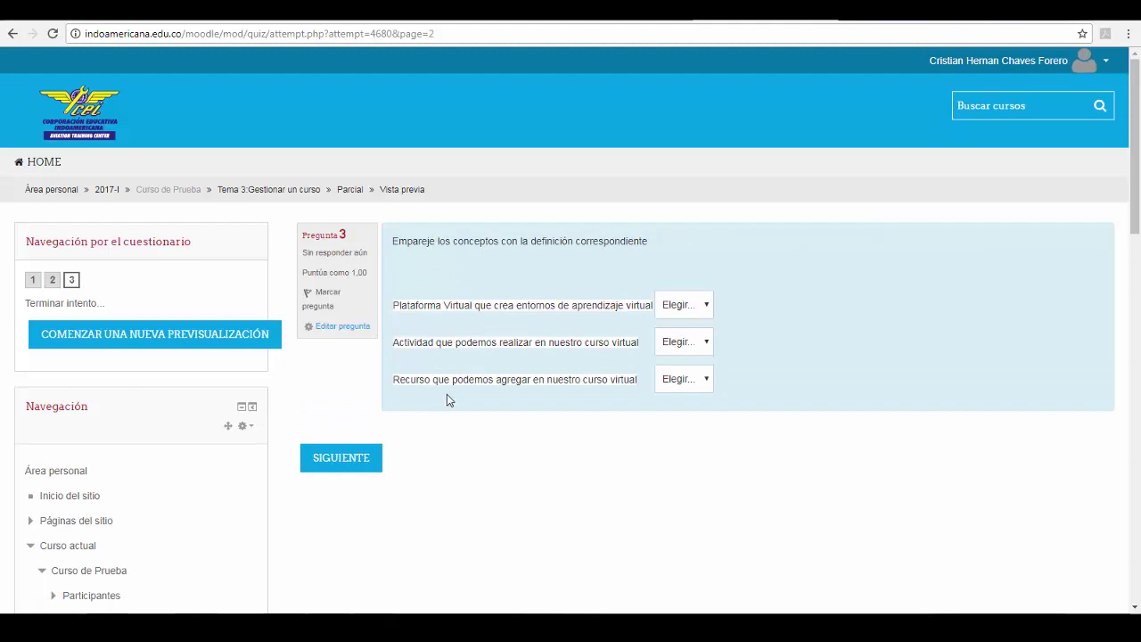
left_click(706, 305)
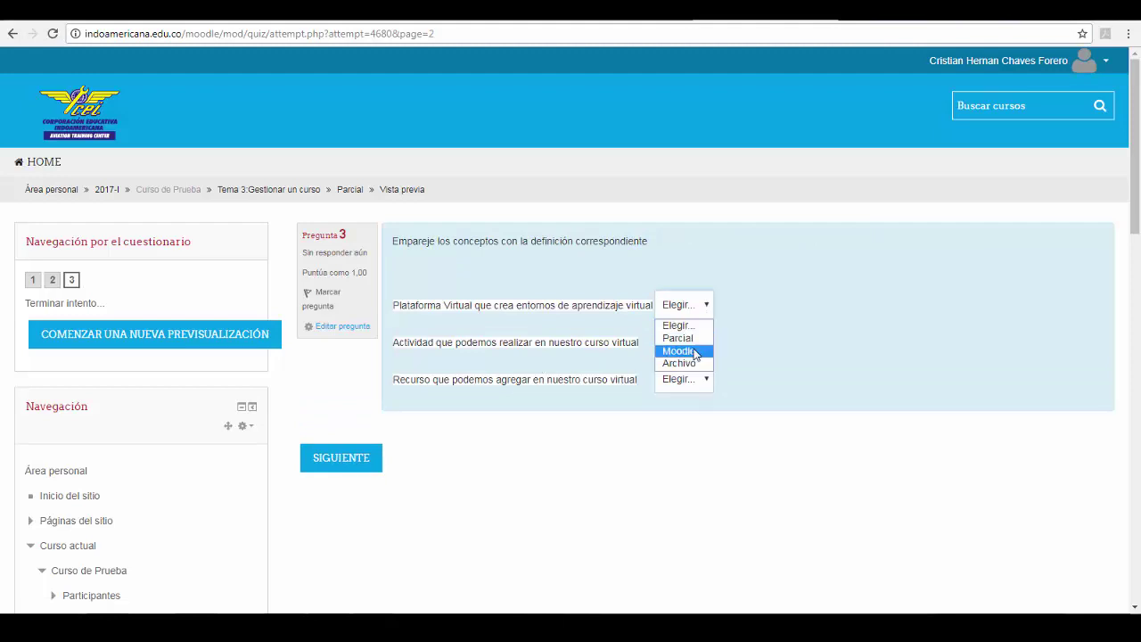
left_click(693, 349)
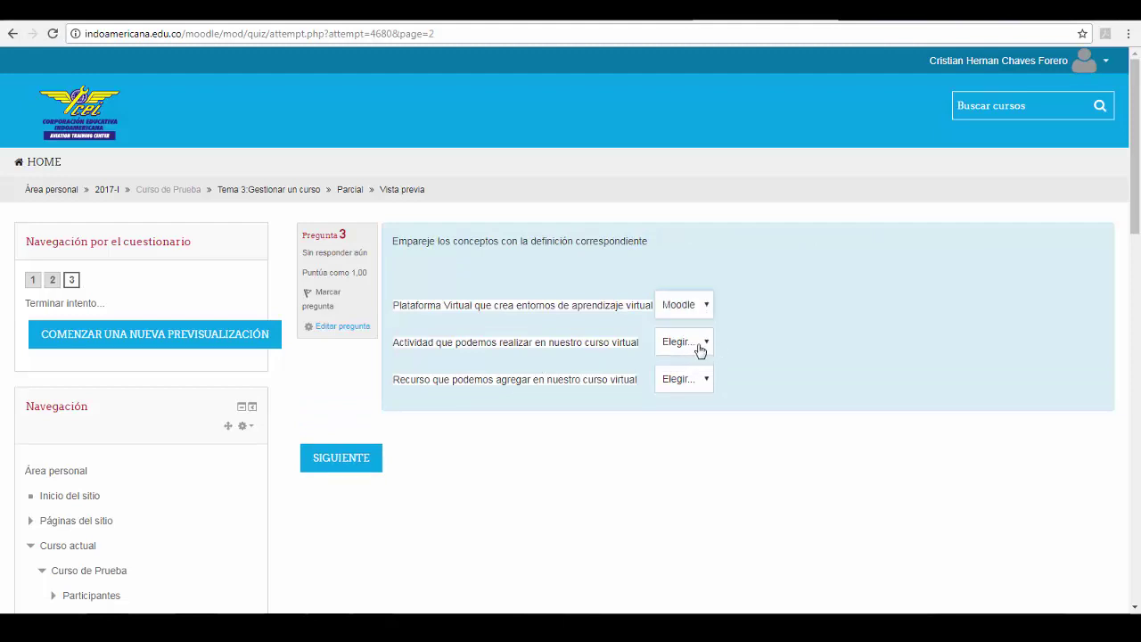
left_click(701, 347)
left_click(687, 374)
left_click(692, 379)
left_click(677, 437)
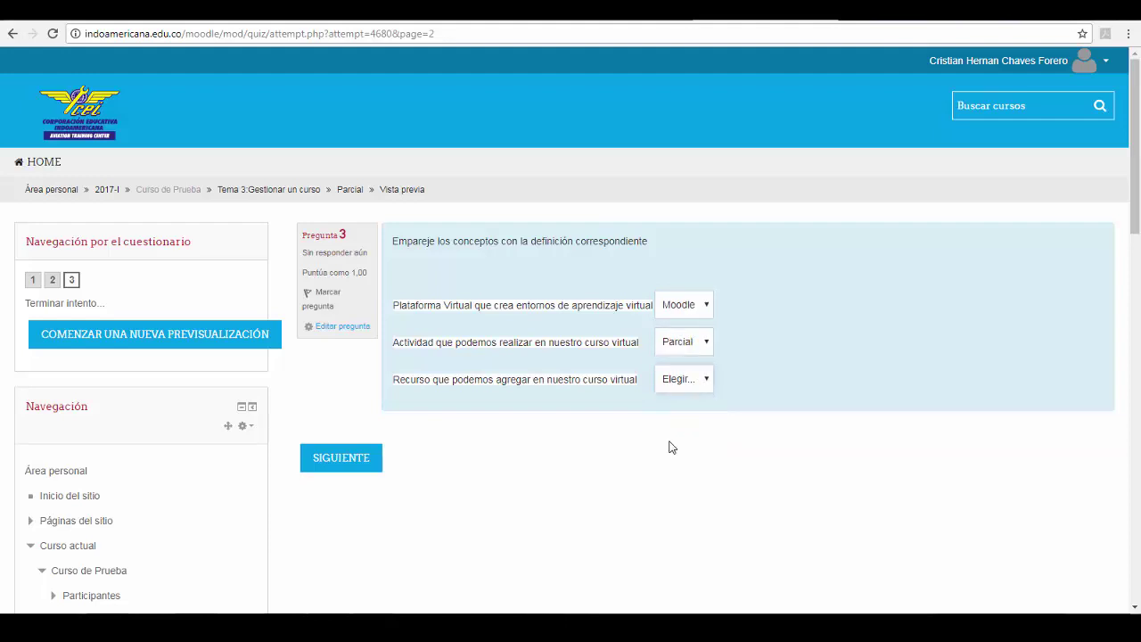
left_click(378, 462)
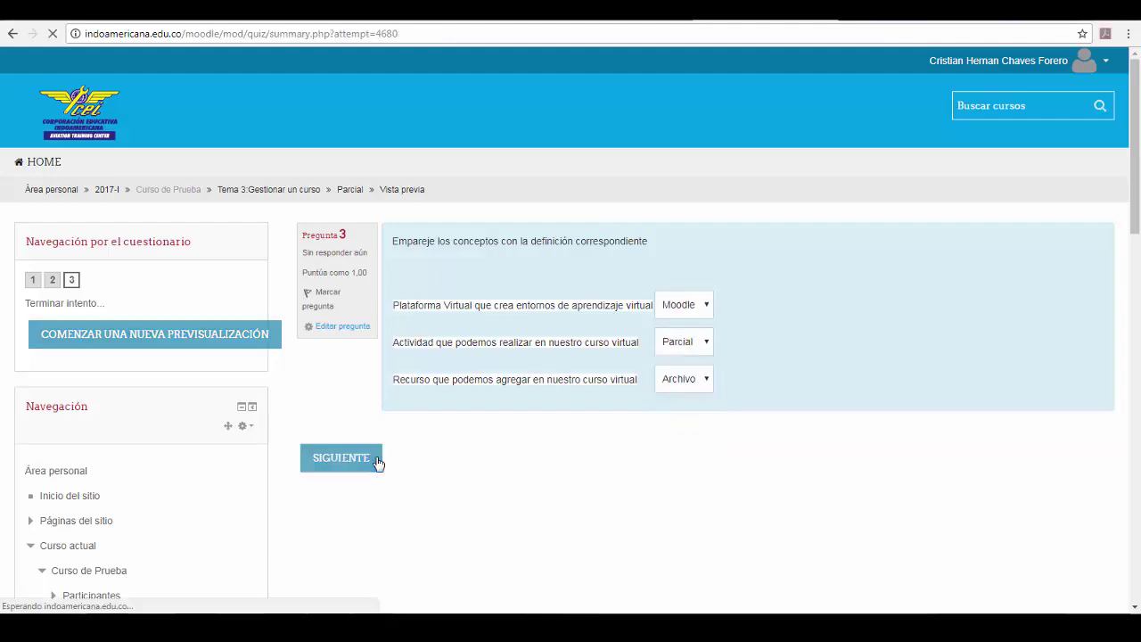
- Submit all answers to finish the Parcial preview attempt, and review the grade and the corrected questions
scroll(535, 441, "down", 1)
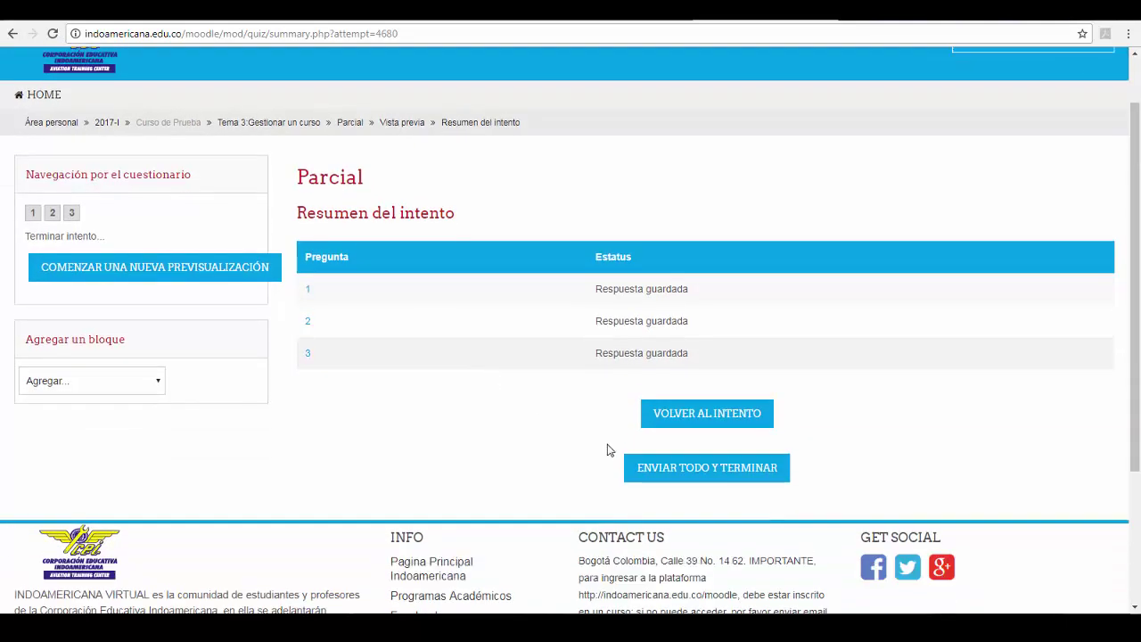
left_click(672, 463)
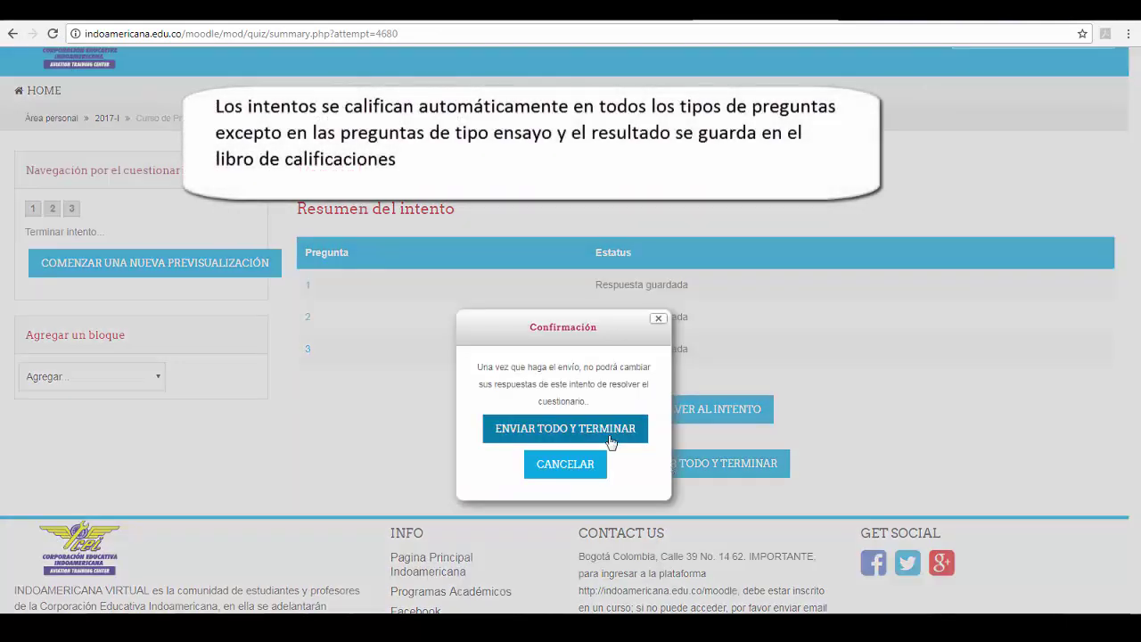
left_click(565, 428)
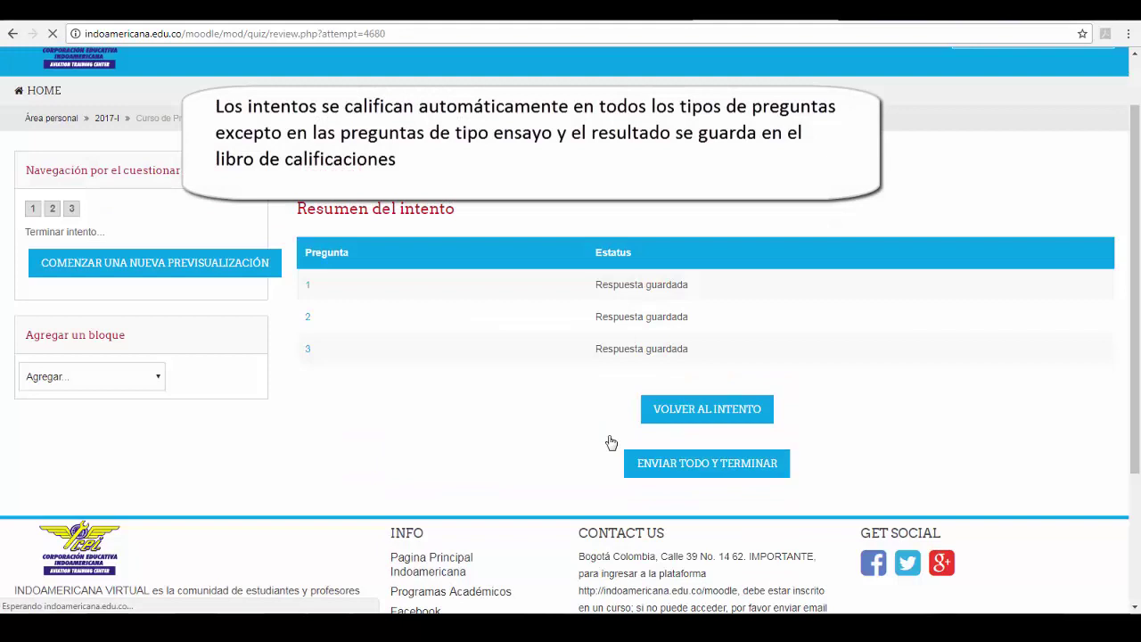
scroll(611, 441, "down", 1)
scroll(611, 441, "down", 1)
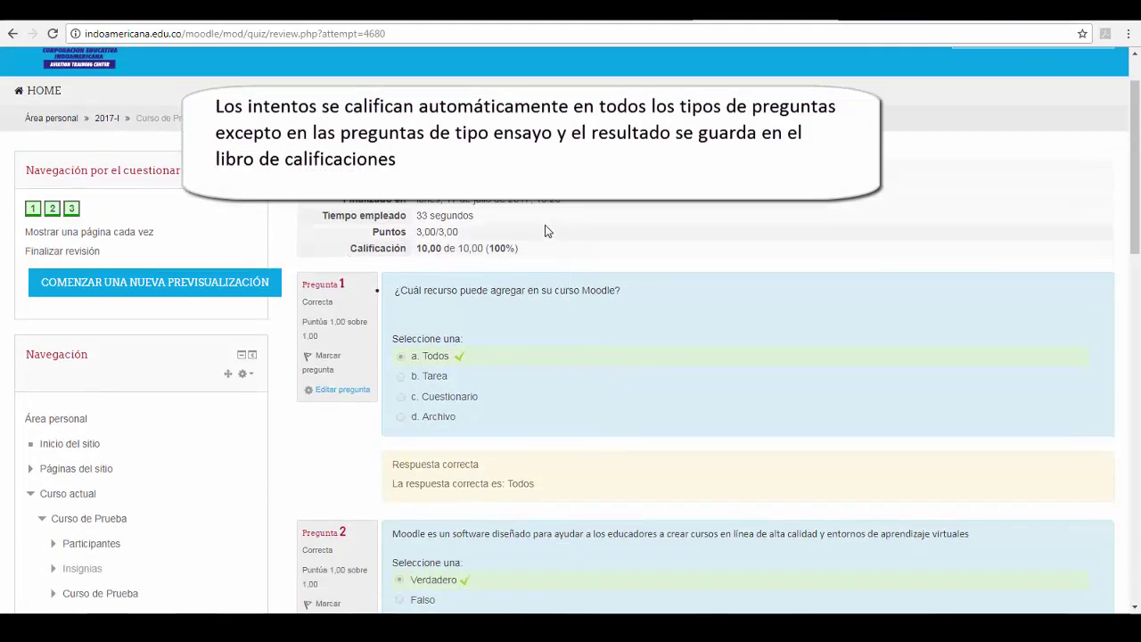
scroll(541, 259, "down", 4)
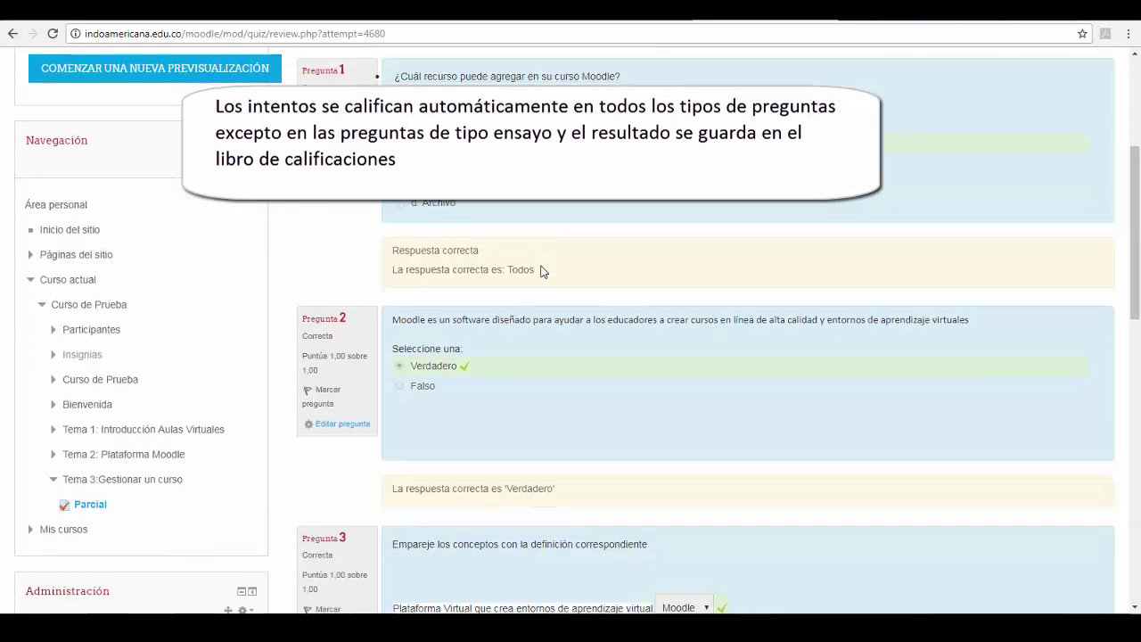
scroll(540, 268, "up", 6)
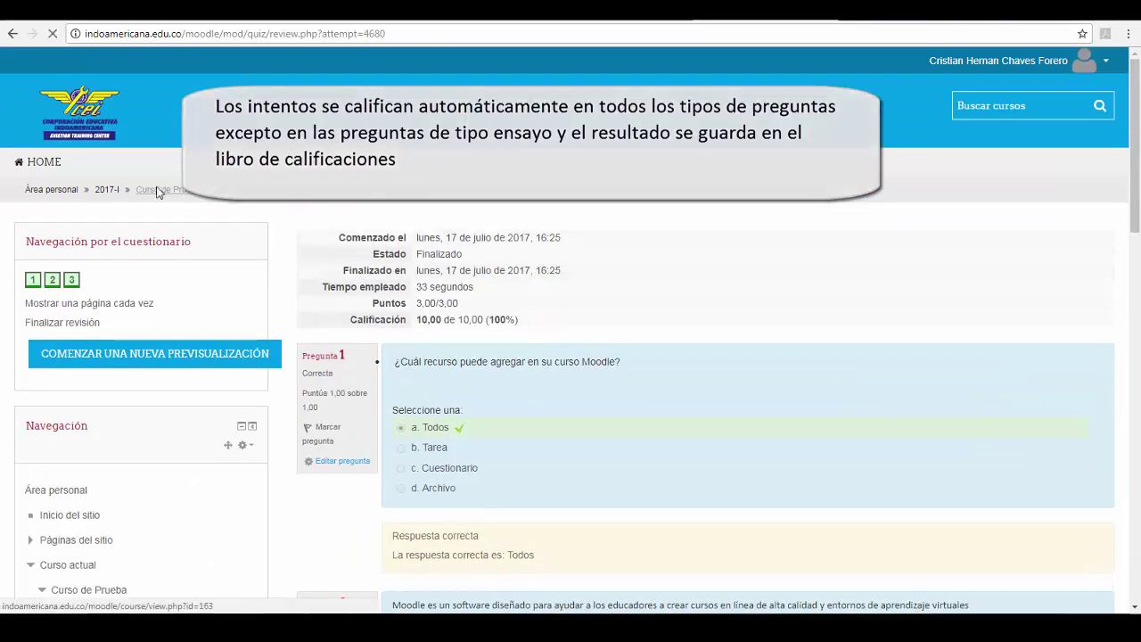
- Return to the Curso de Prueba page and review the material and activities from Bienvenida through Tema 3
left_click(158, 190)
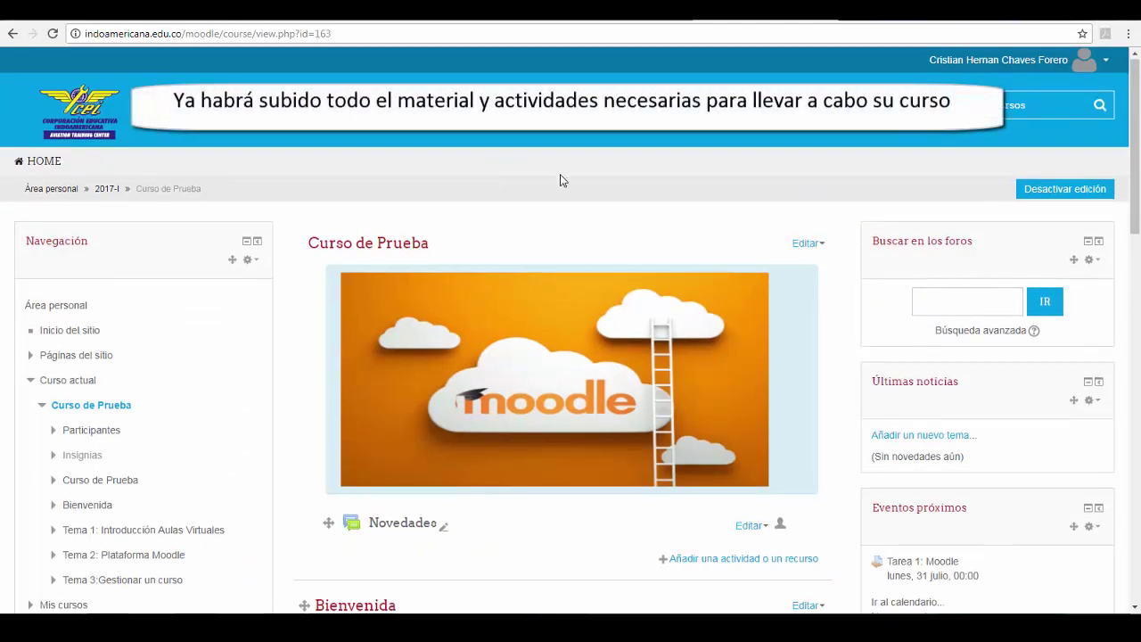
scroll(560, 180, "down", 1)
scroll(560, 180, "down", 1)
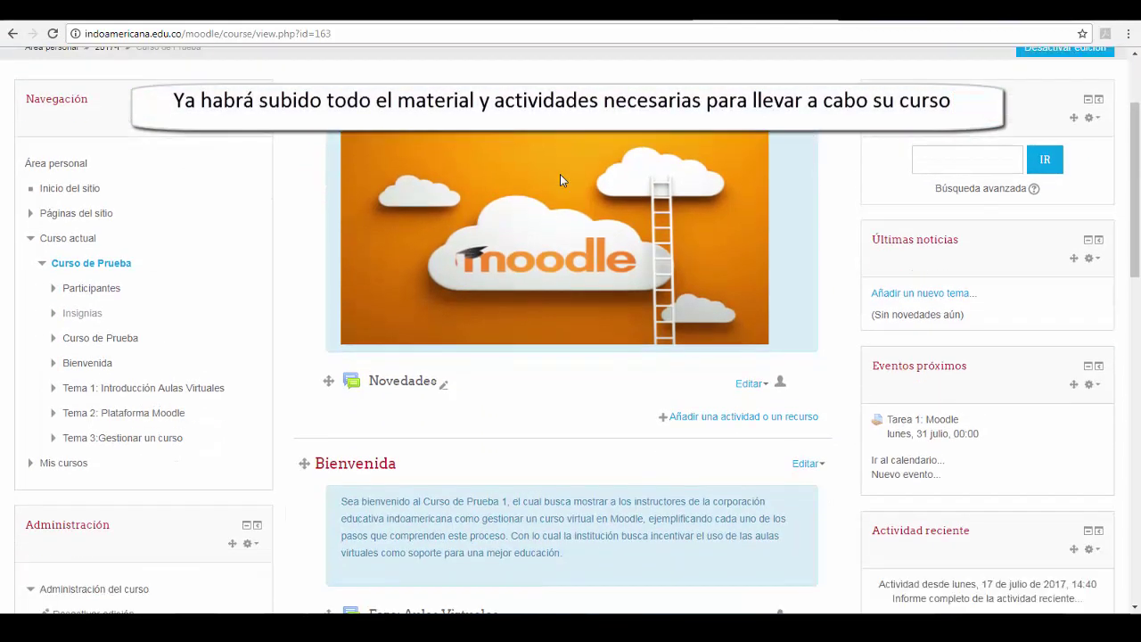
scroll(560, 180, "down", 1)
scroll(560, 180, "down", 2)
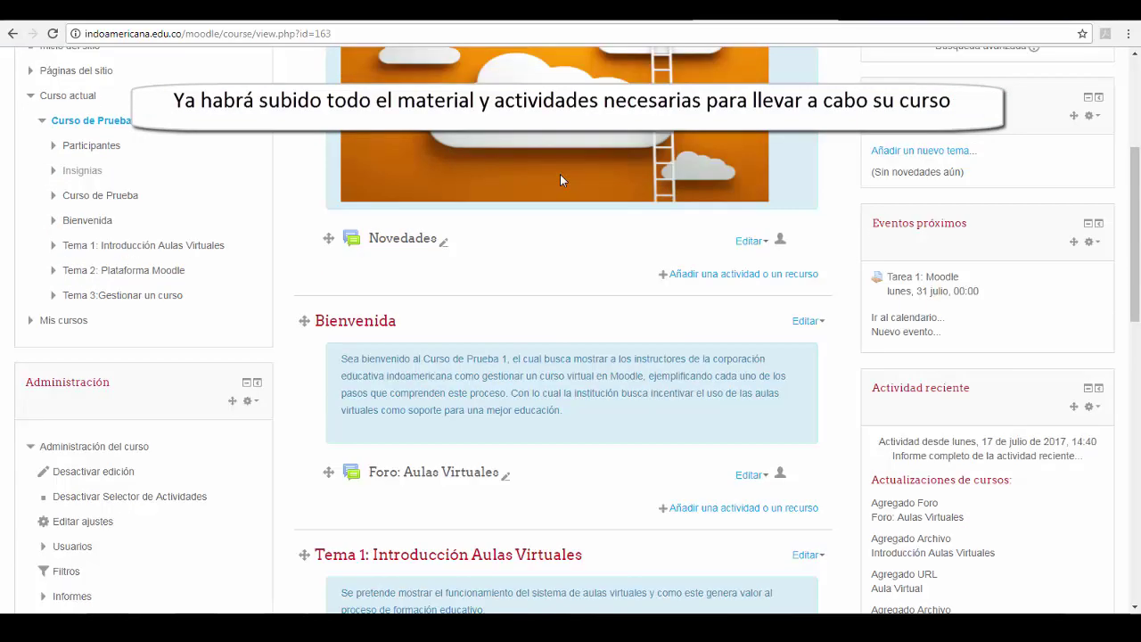
scroll(560, 180, "down", 1)
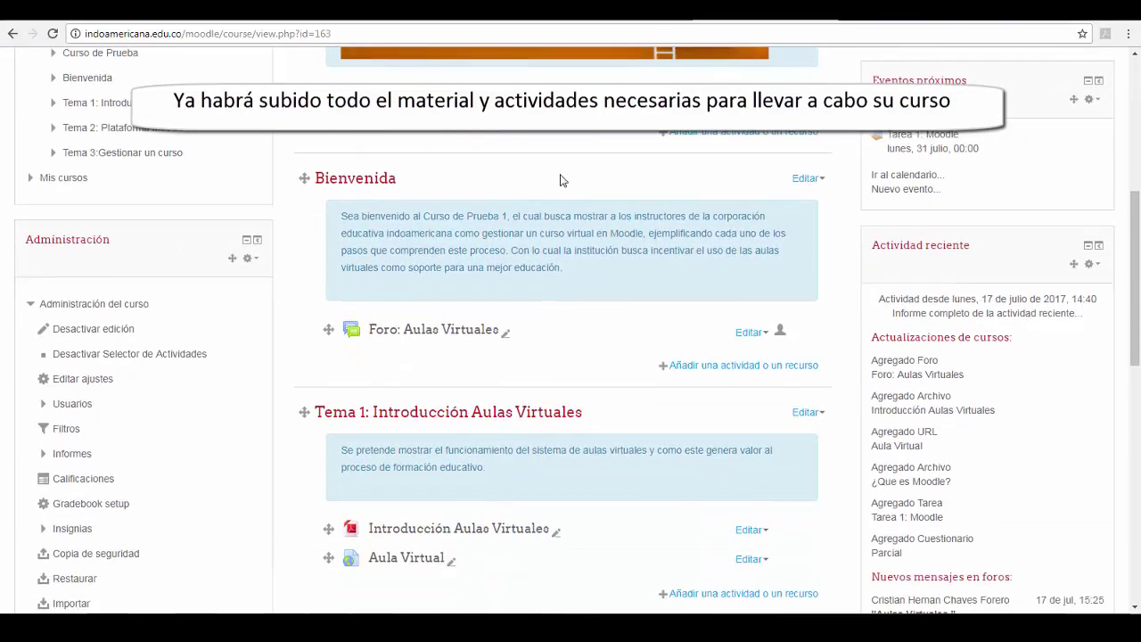
scroll(560, 178, "down", 1)
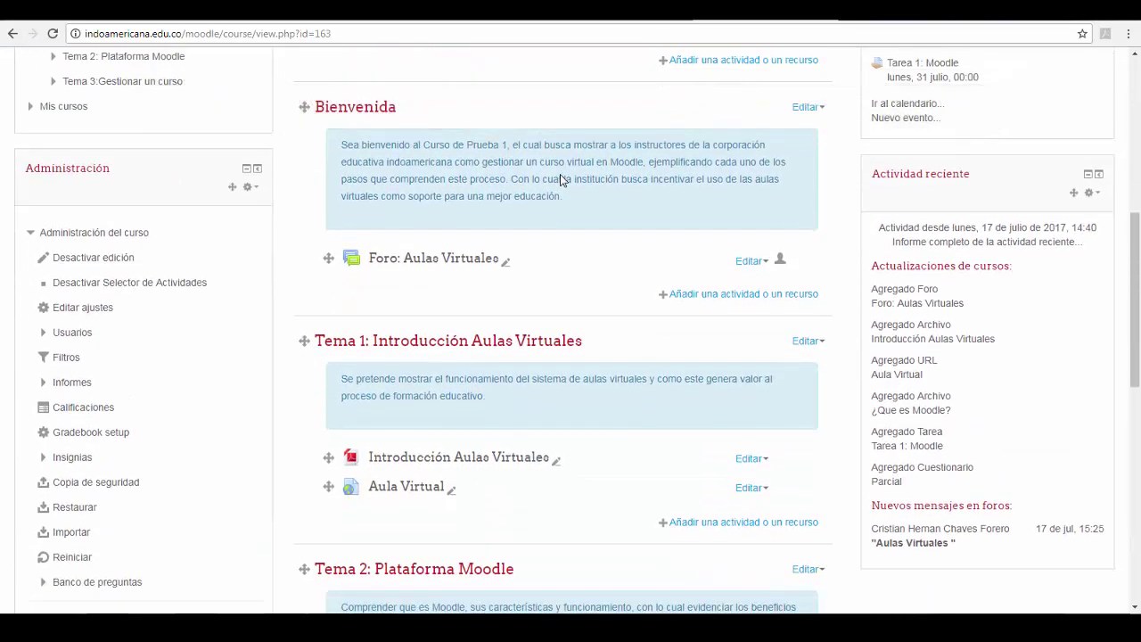
scroll(560, 174, "down", 1)
scroll(560, 176, "down", 2)
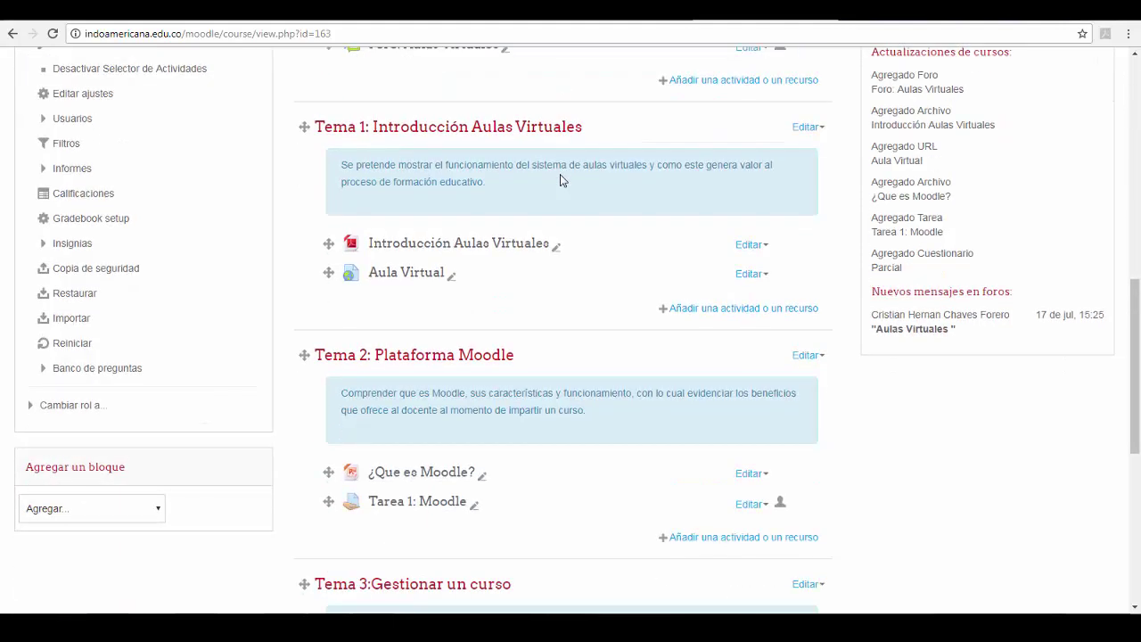
scroll(560, 180, "down", 2)
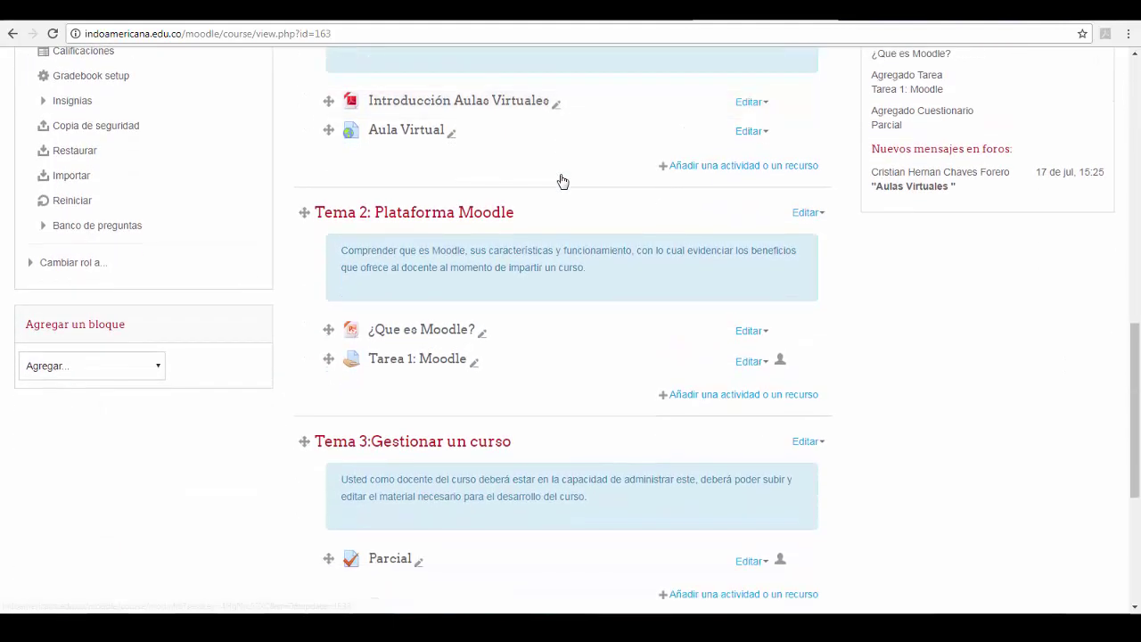
scroll(561, 181, "down", 1)
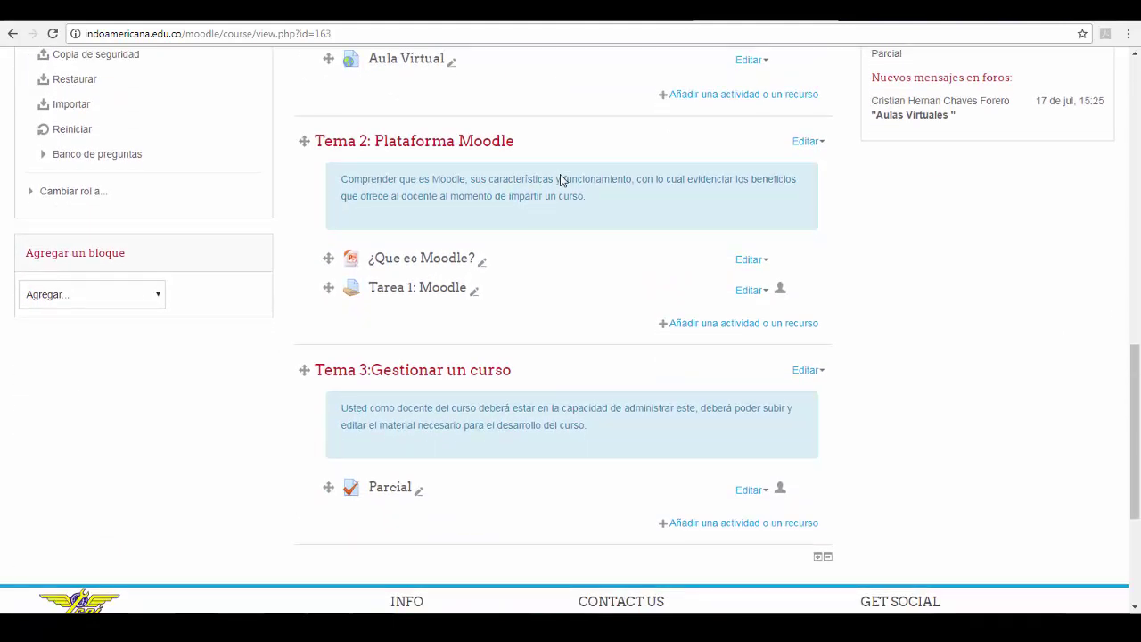